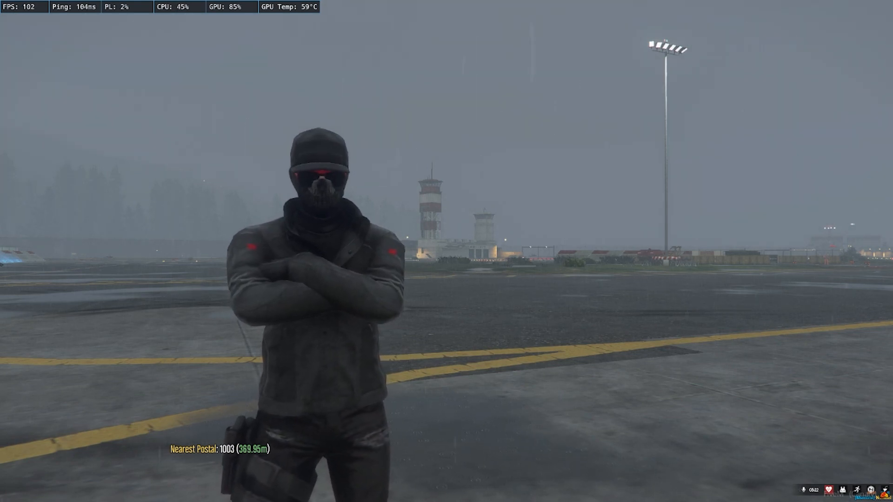
key("v")
key("v")
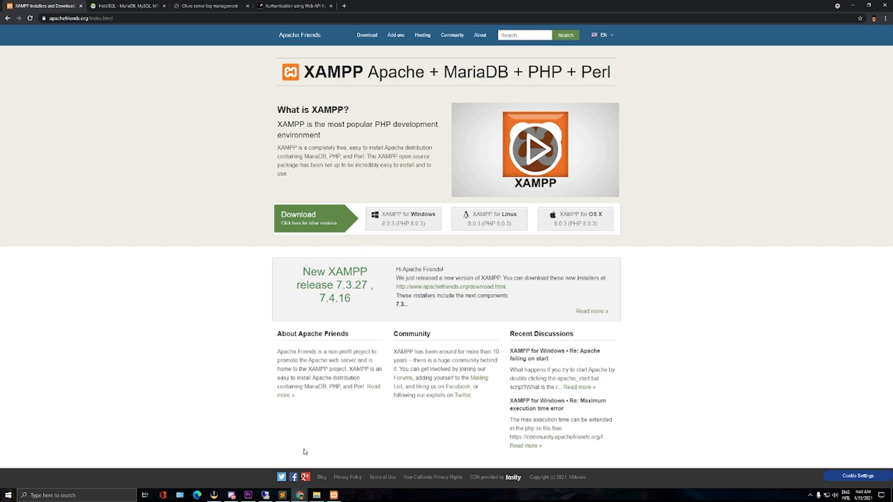
Step: Switch to File Explorer and open the XAMPP folder on the D: drive
left_click(316, 495)
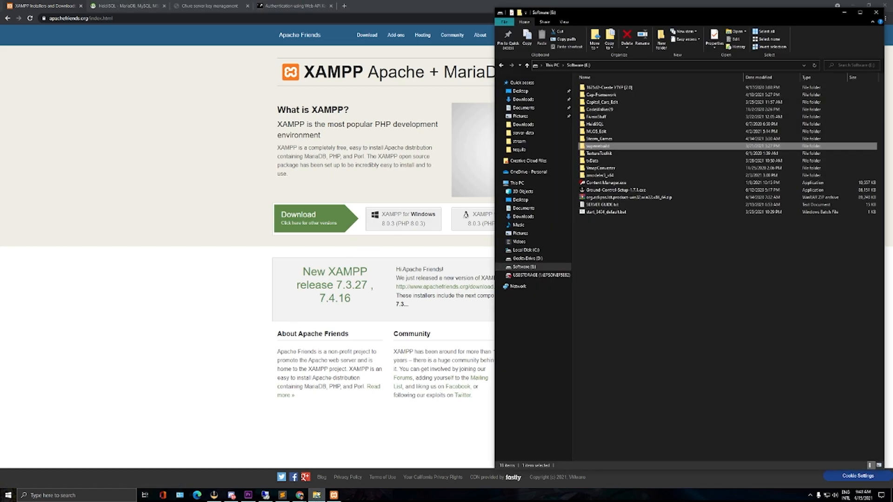
left_click(528, 259)
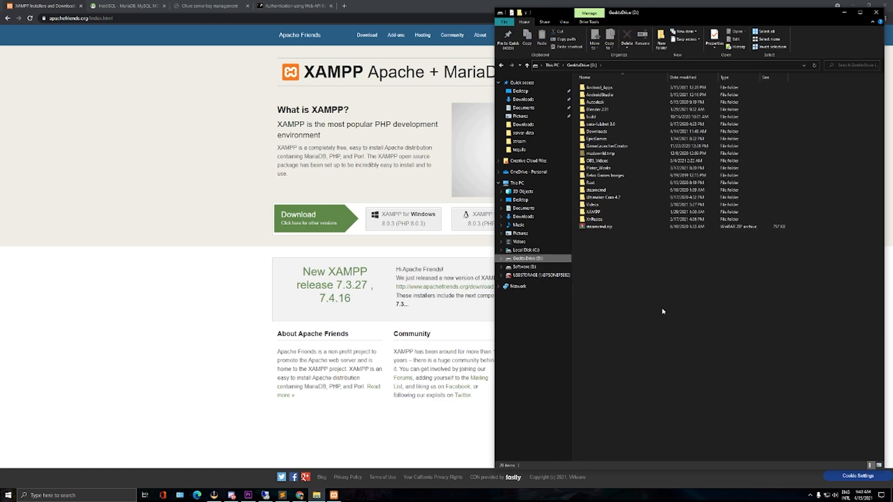
double_click(592, 212)
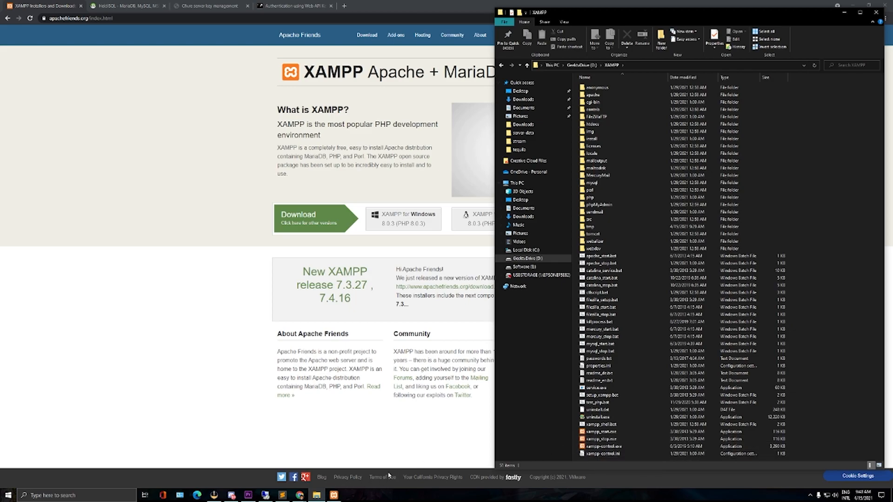
Step: Switch to the XAMPP Control Panel and stop the Apache and MySQL modules, then start both again
left_click(333, 495)
left_click_drag(668, 80, 467, 139)
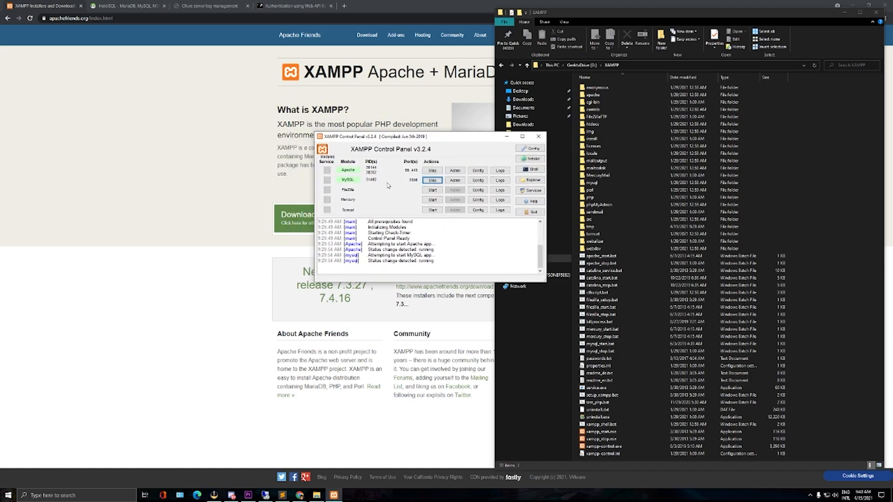
left_click(432, 170)
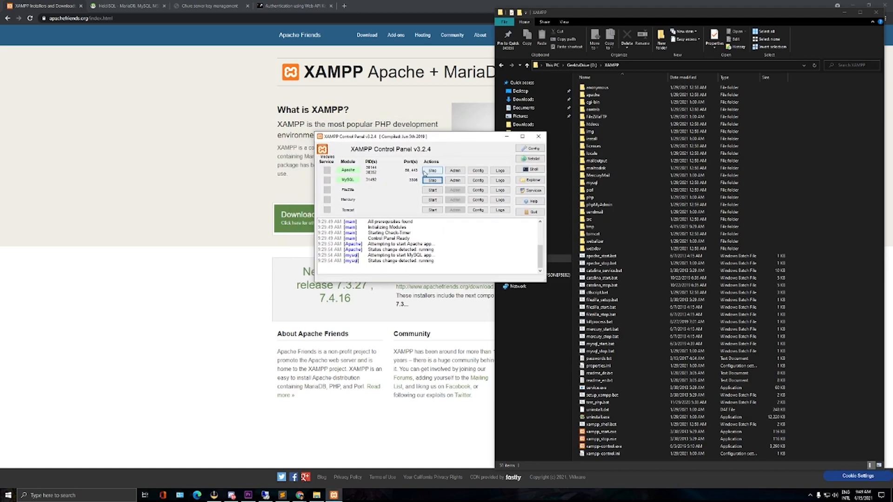
left_click(433, 181)
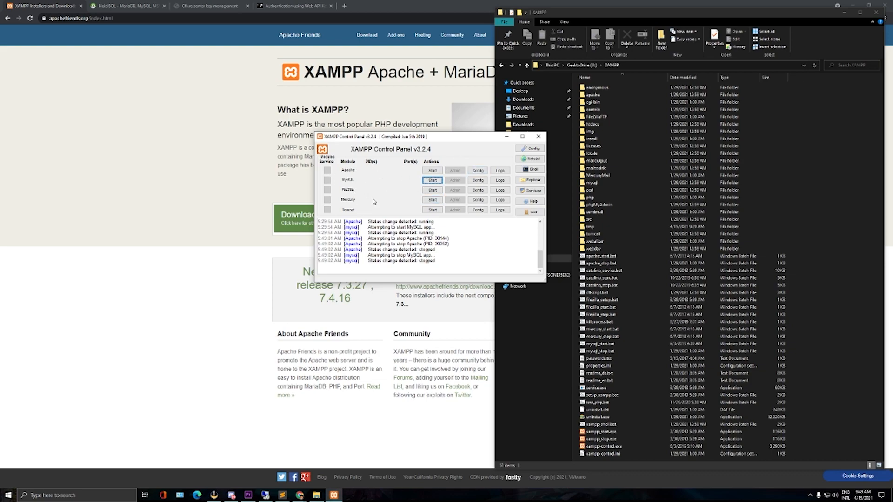
left_click(432, 171)
left_click(438, 180)
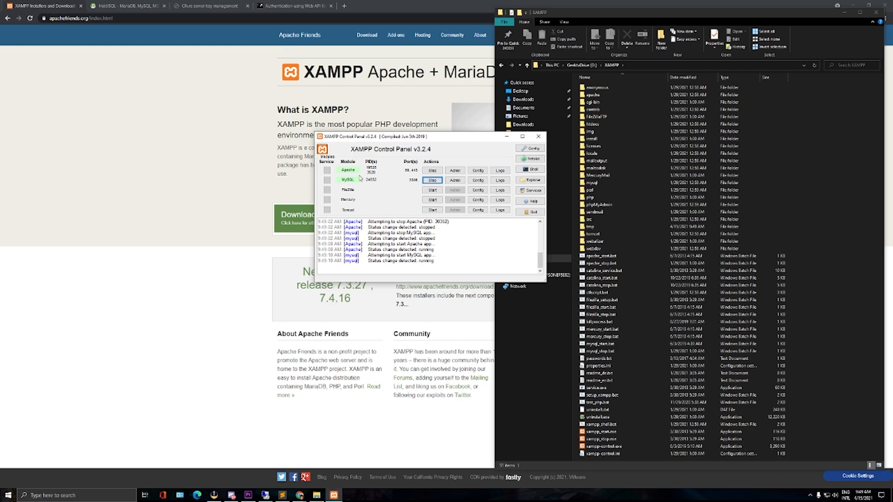
Step: Close the XAMPP Control Panel window and check the hidden system tray icons for programs running in the background
left_click_drag(414, 138, 419, 140)
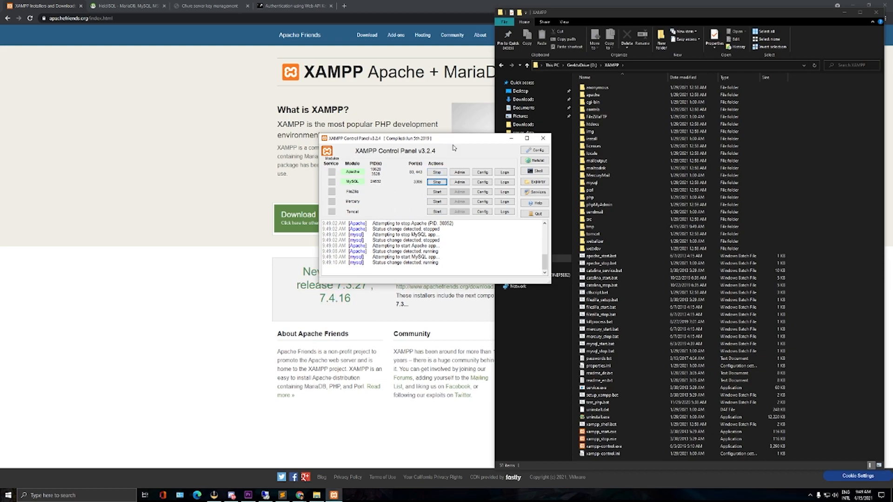
left_click(543, 138)
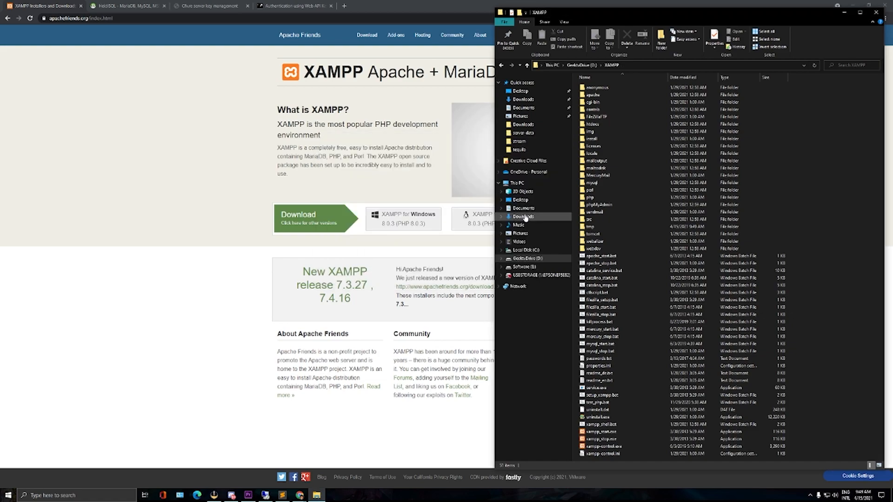
left_click(810, 495)
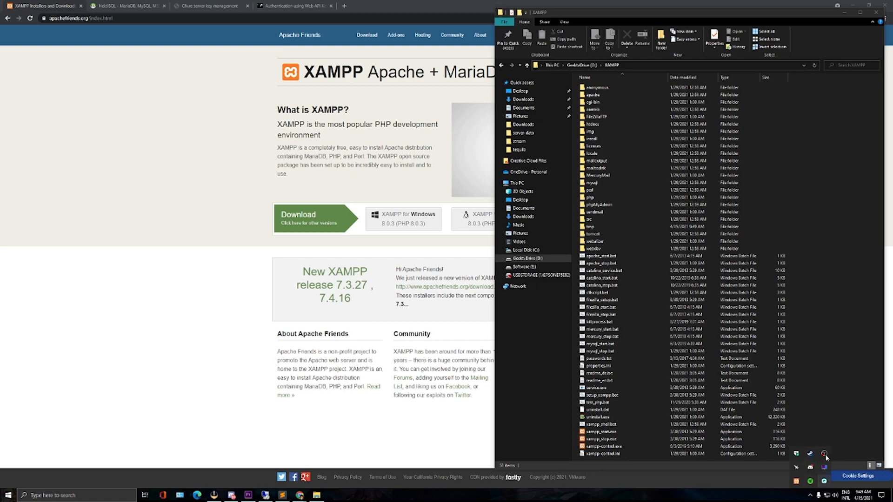
left_click(810, 495)
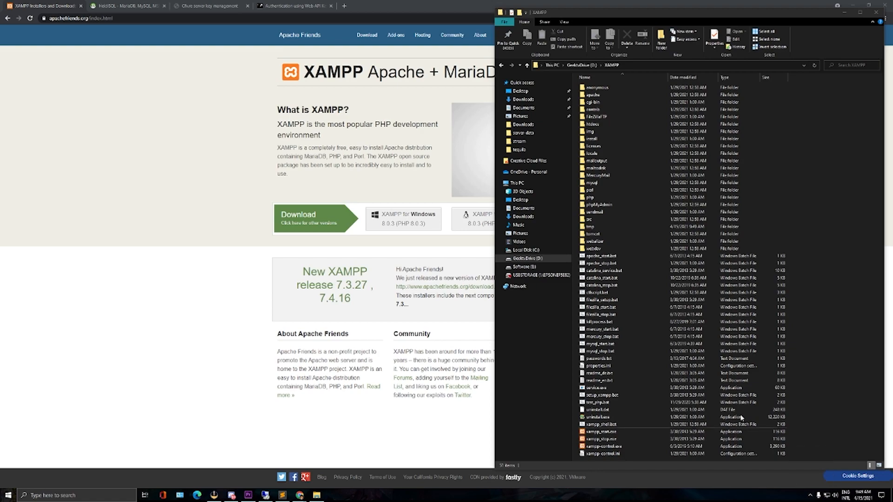
Step: View the HeidiSQL website, then launch HeidiSQL, look over the databases in the FXServerTest session and close the program
left_click(119, 7)
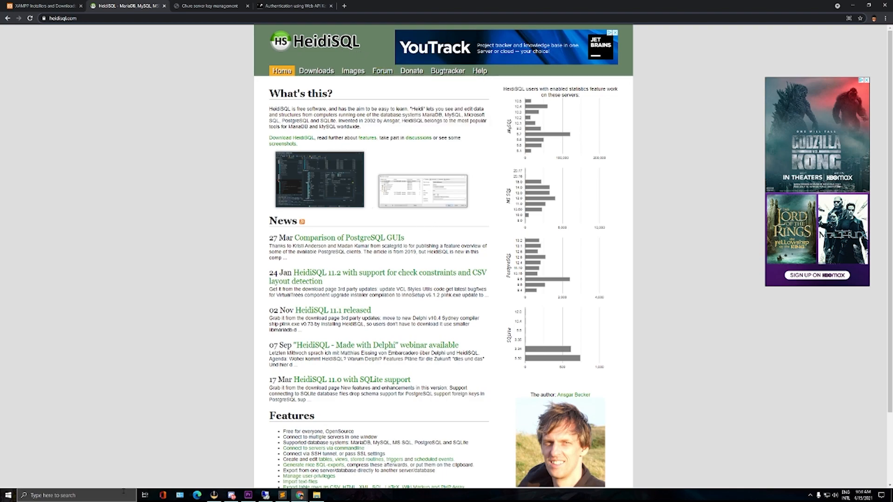
left_click(106, 497)
type("heidi")
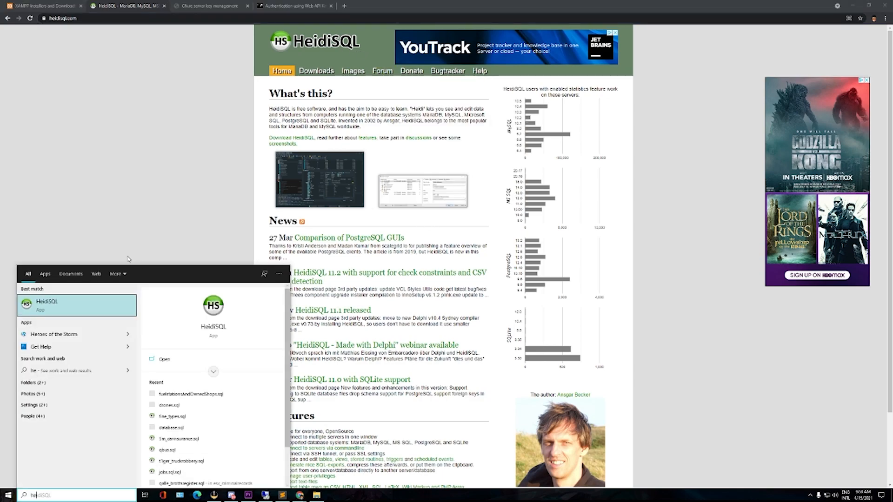
left_click(62, 302)
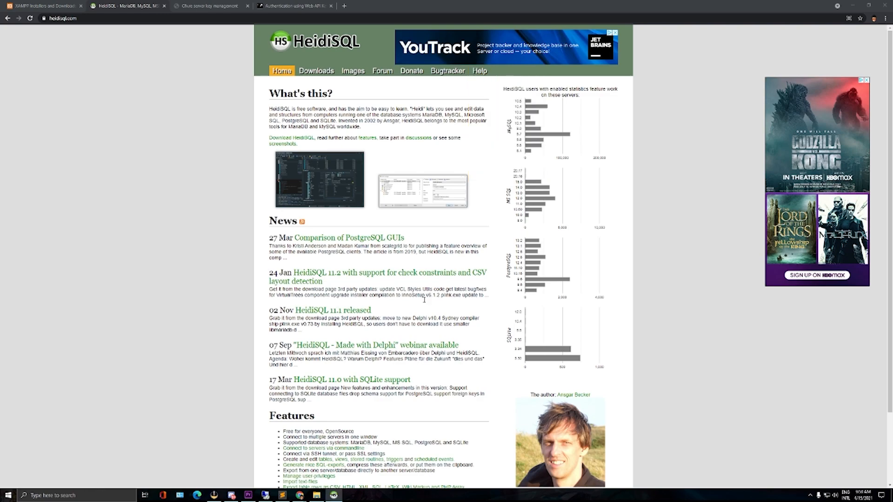
left_click(230, 147)
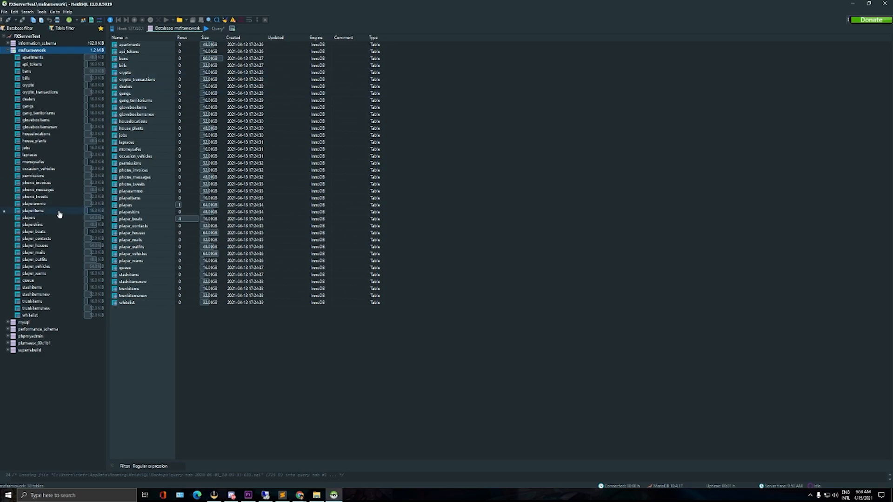
left_click(8, 49)
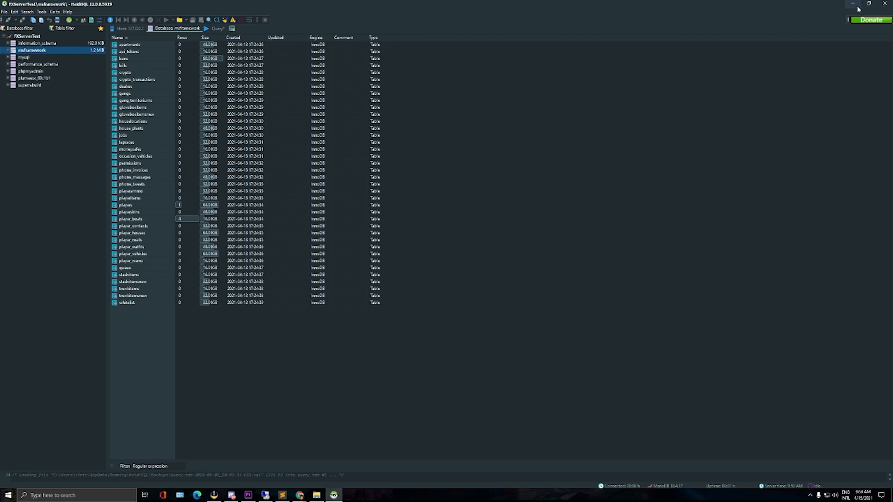
left_click(885, 4)
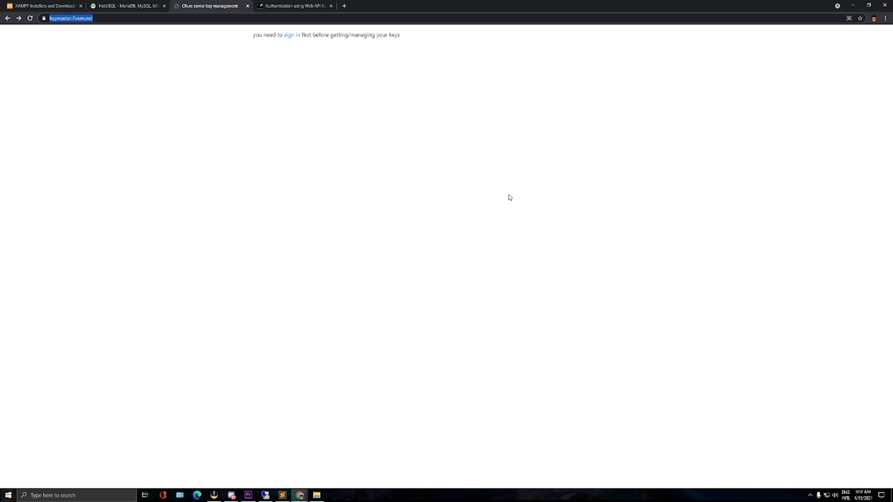
Step: Load fivem.net in a new browser tab and compare it with the Keymaster page
left_click(345, 6)
left_click(361, 17)
type("fivem.net")
key("Return")
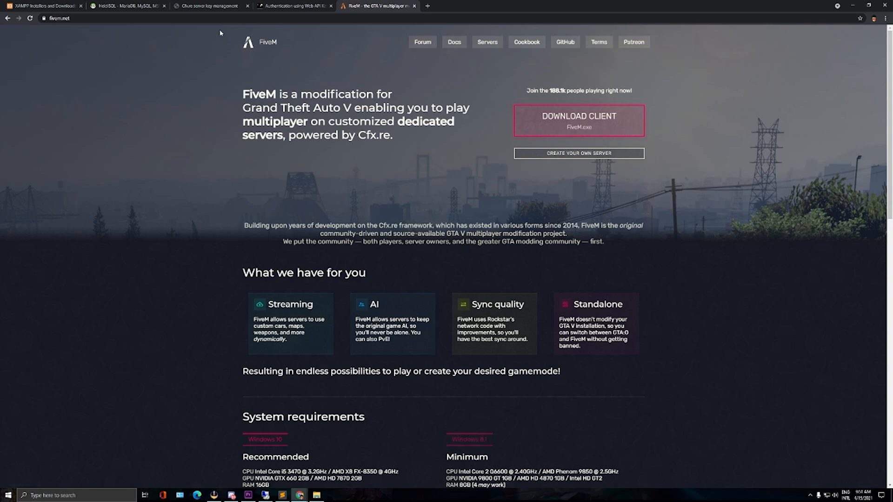
left_click(209, 6)
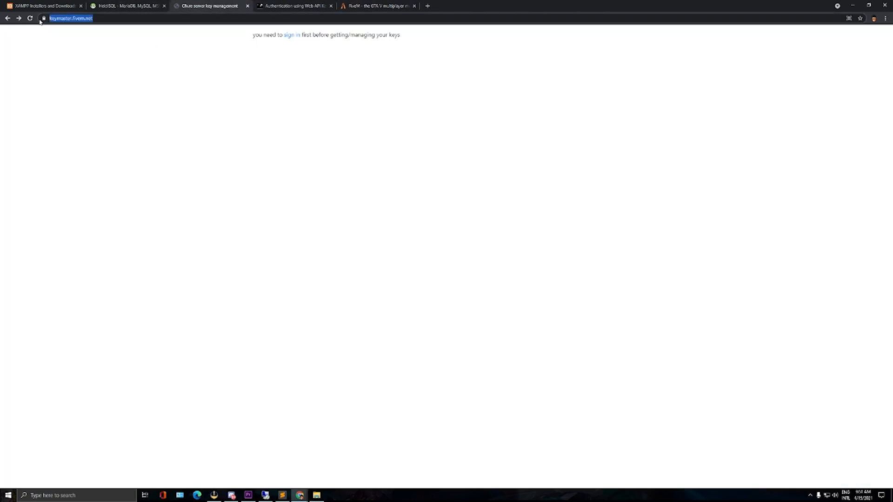
left_click(377, 6)
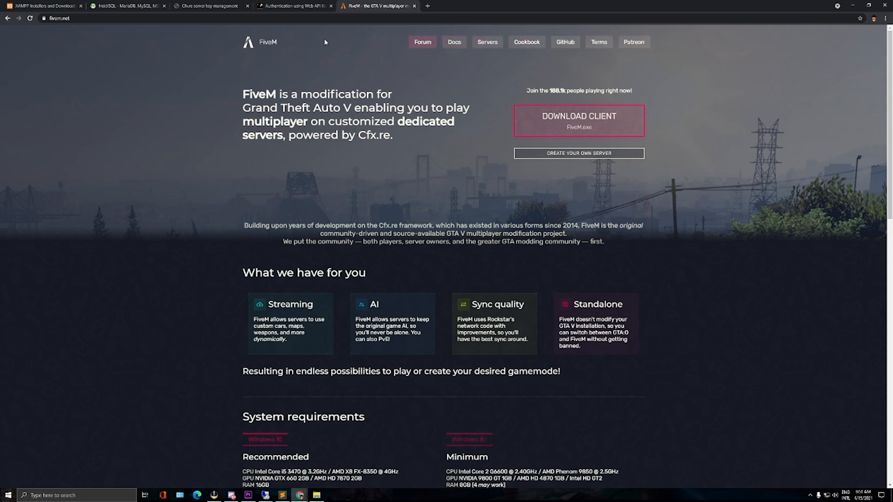
Step: Sign in to Cfx.re Keymaster and open the CAP3 server entry to examine its last IP and key
left_click(207, 7)
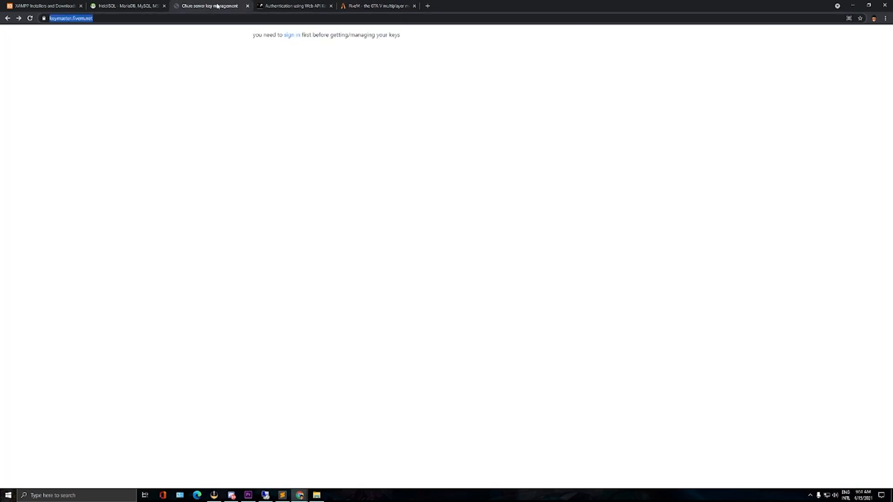
left_click(290, 37)
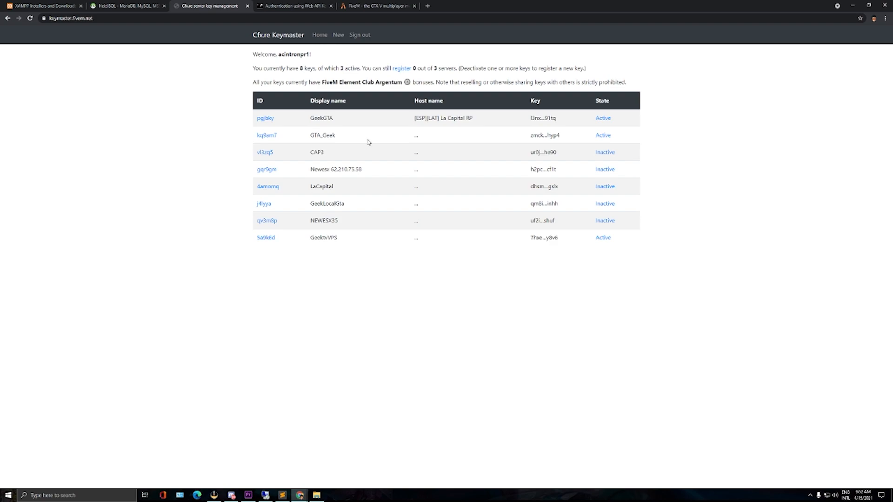
left_click_drag(314, 107, 346, 99)
left_click(262, 155)
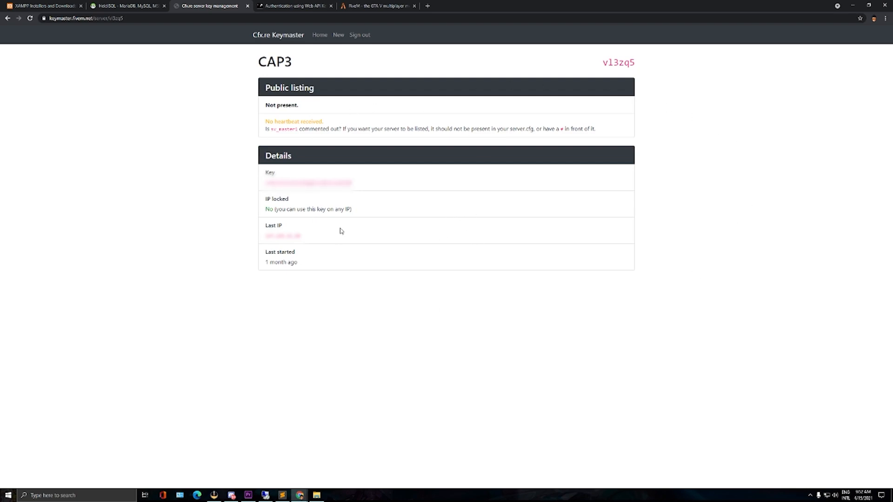
left_click_drag(309, 235, 166, 221)
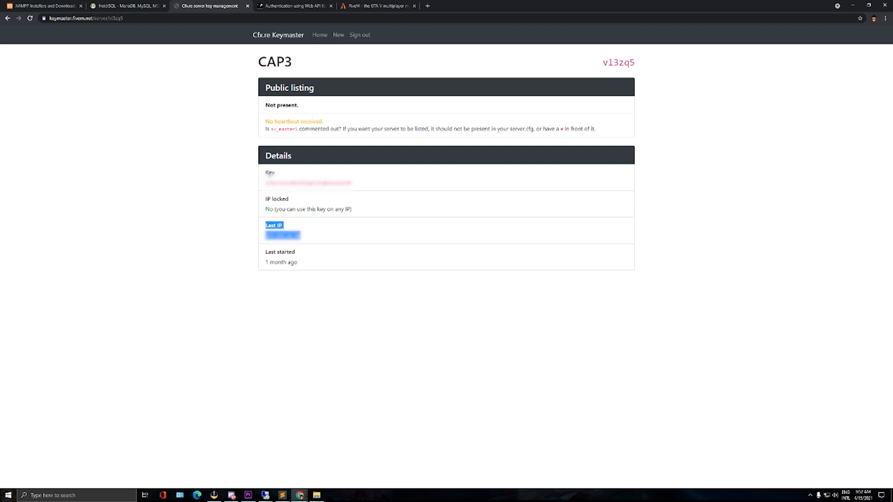
left_click_drag(264, 183, 371, 181)
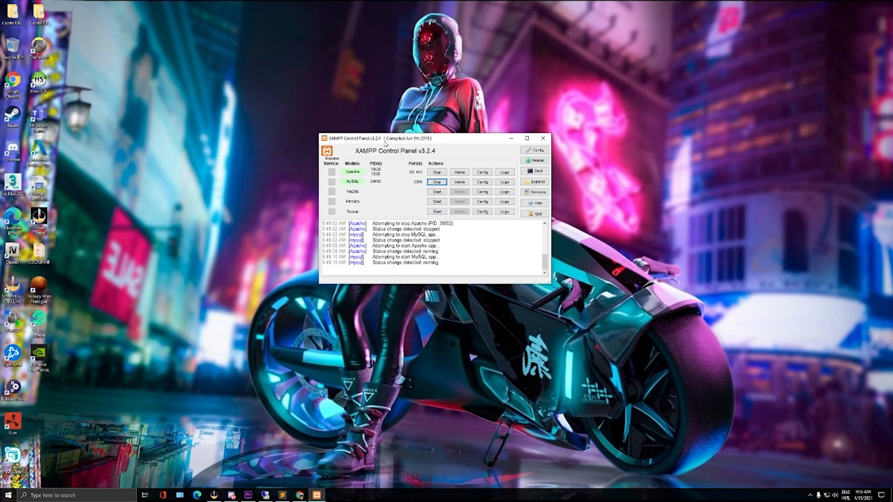
Step: Stop the MySQL and Apache modules in the XAMPP Control Panel
left_click_drag(393, 142, 399, 138)
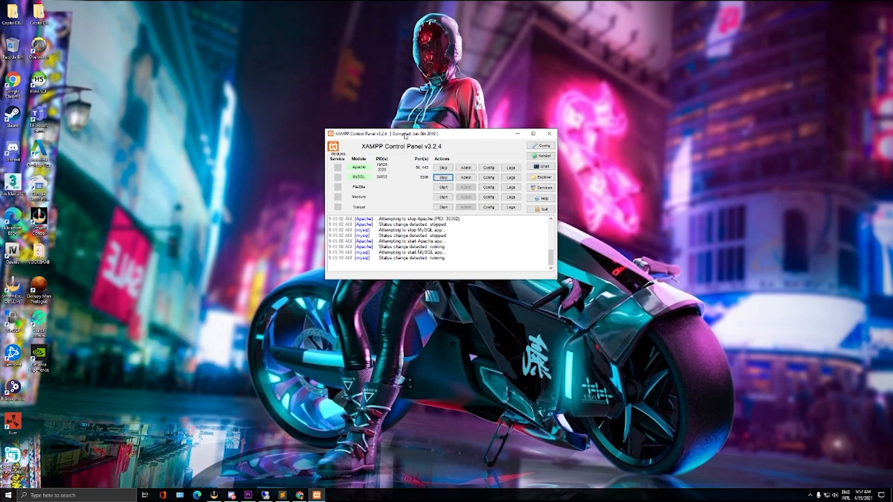
left_click_drag(403, 136, 405, 131)
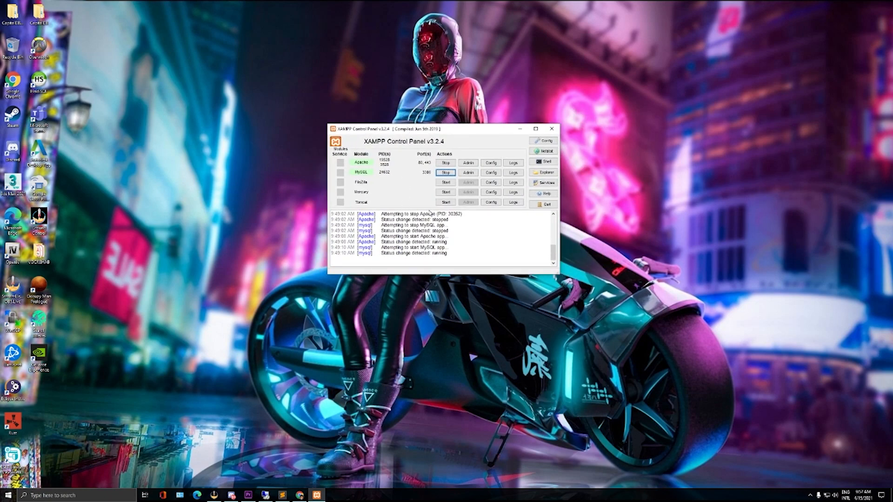
left_click(445, 173)
left_click(445, 162)
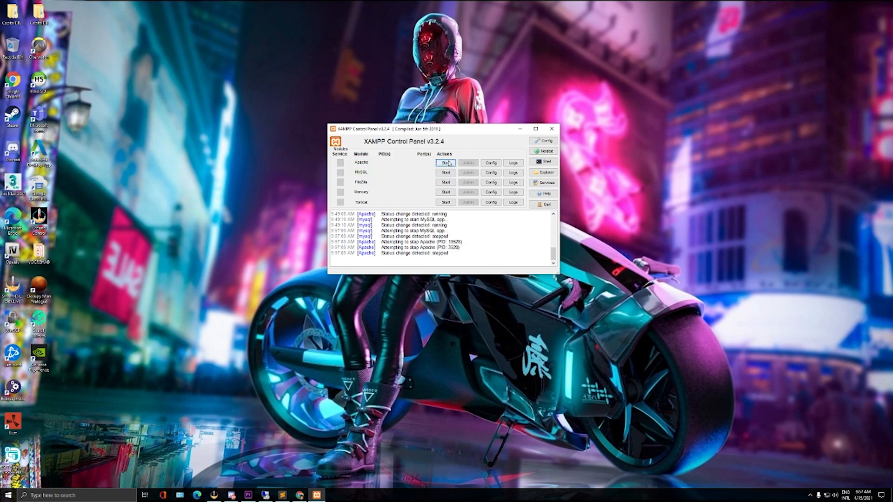
Step: Launch HeidiSQL and try to open the FXServerTest session with the root user and an empty password
left_click(62, 496)
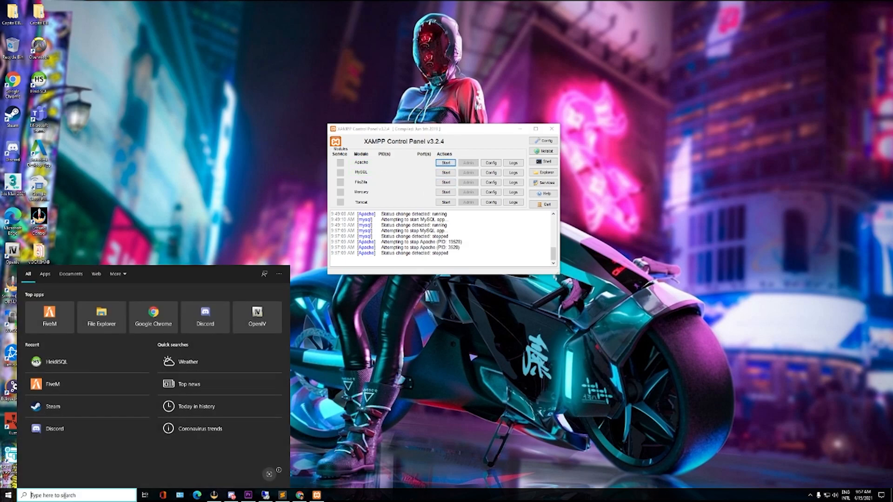
type("hei")
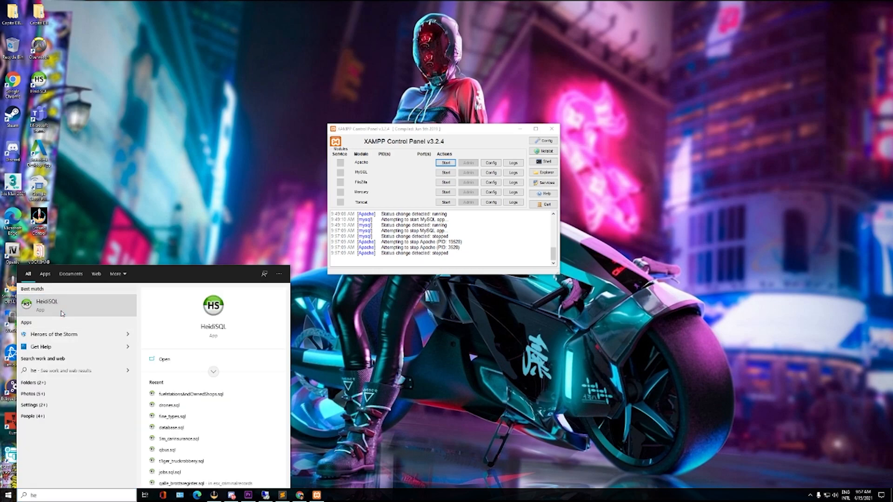
left_click(62, 311)
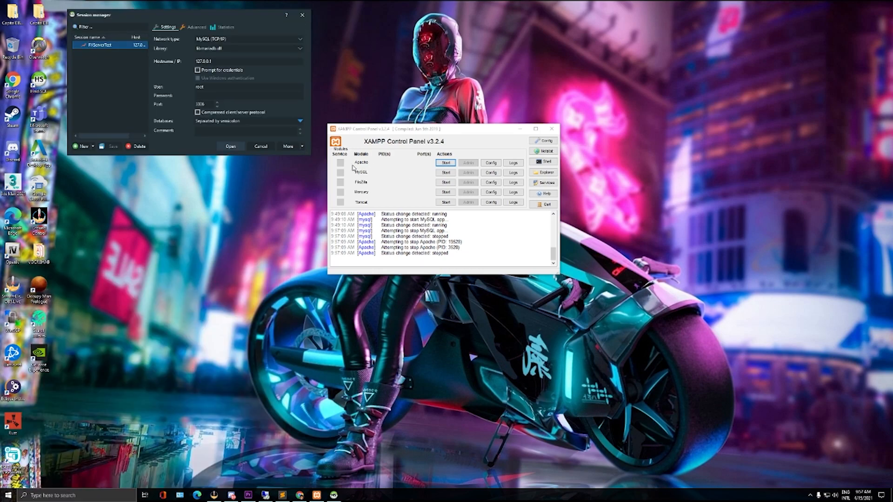
left_click_drag(199, 14, 555, 99)
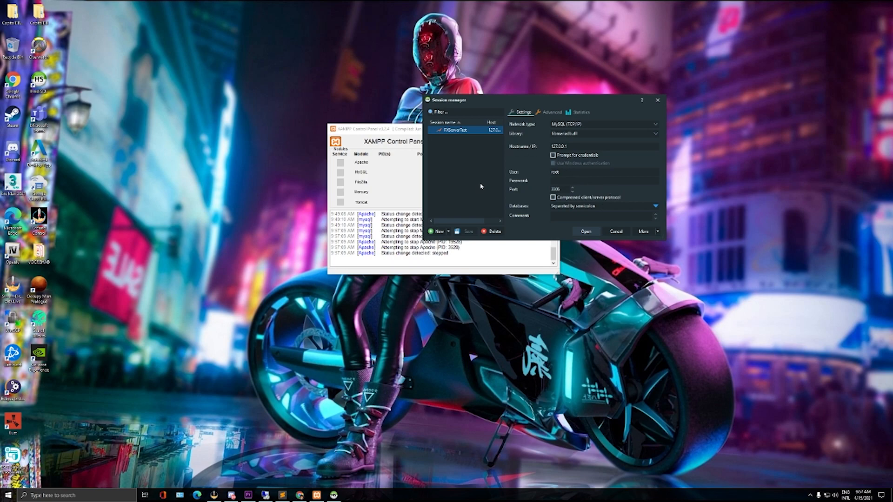
left_click(552, 180)
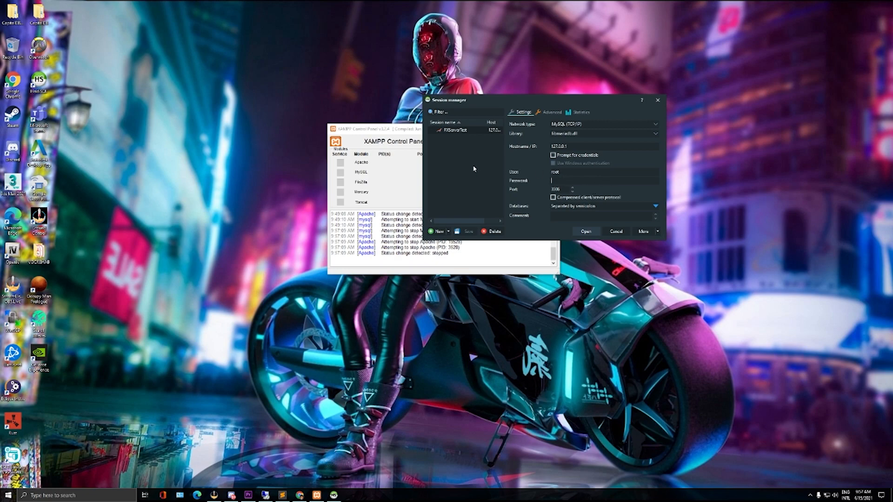
left_click(453, 133)
left_click(589, 230)
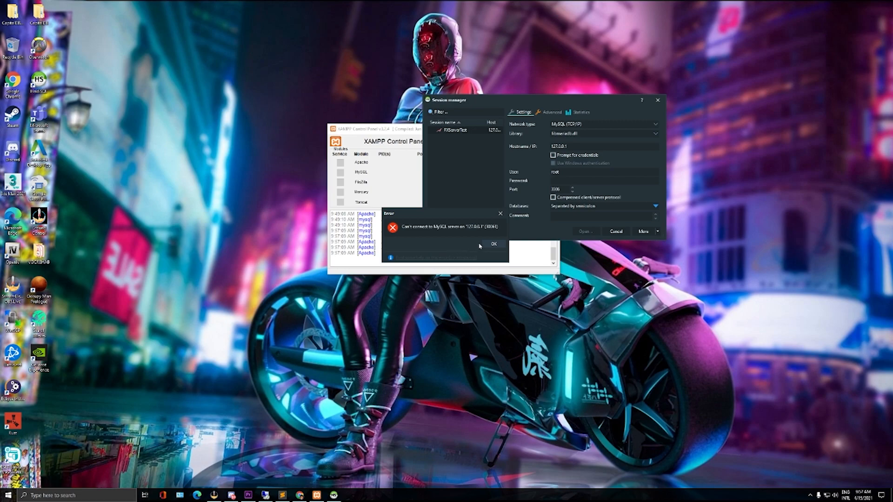
Step: Start the Apache and MySQL modules in XAMPP, and open the FXServerTest session in HeidiSQL
left_click(492, 245)
left_click_drag(412, 130, 247, 98)
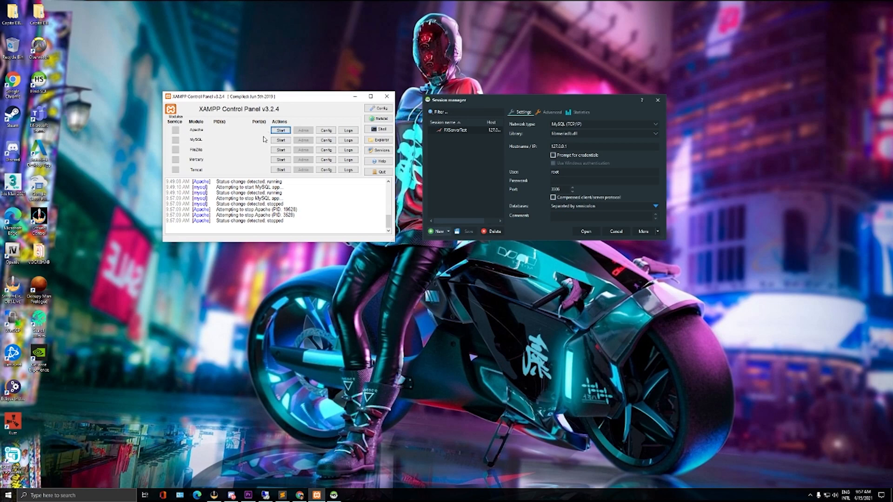
left_click(280, 130)
left_click(280, 140)
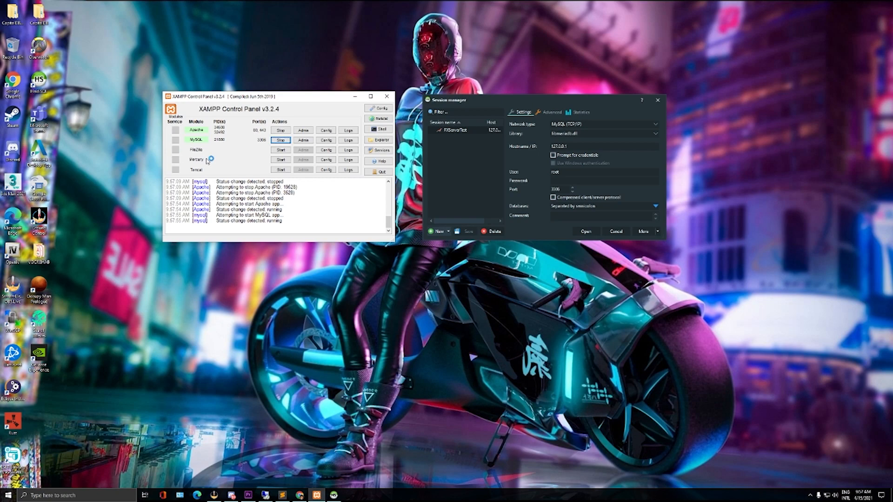
left_click(386, 96)
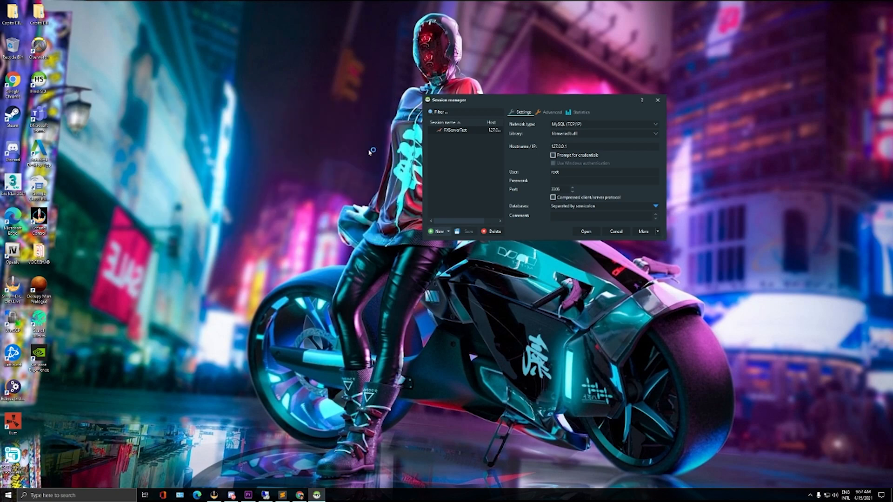
left_click(586, 231)
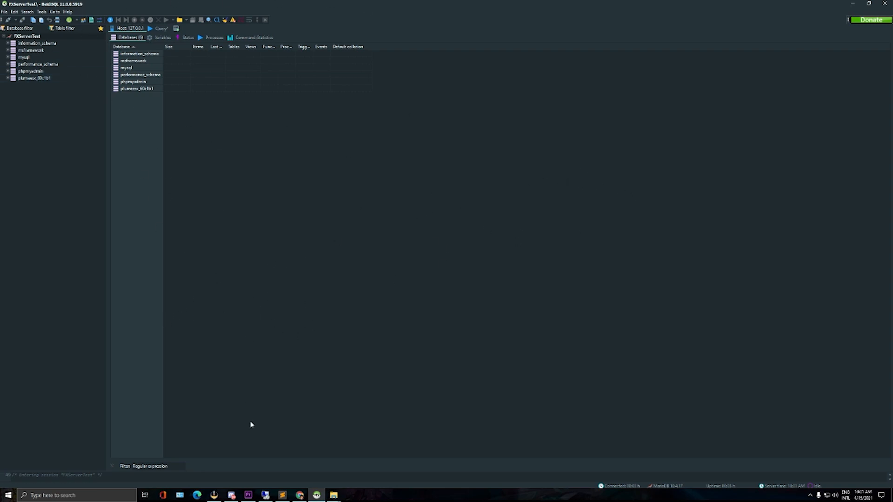
Step: Bring up the File Explorer windows for the Software (E:) drive and the Downloads folder side by side
mouse_move(335, 498)
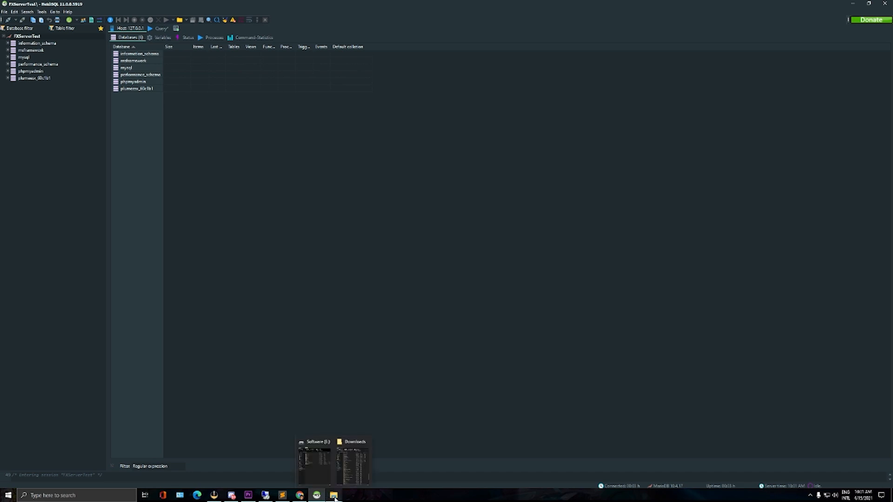
left_click(314, 461)
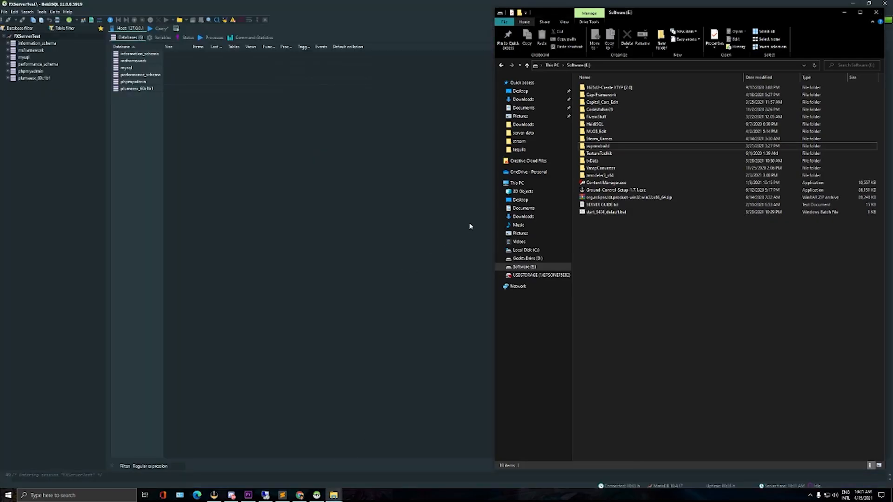
mouse_move(334, 497)
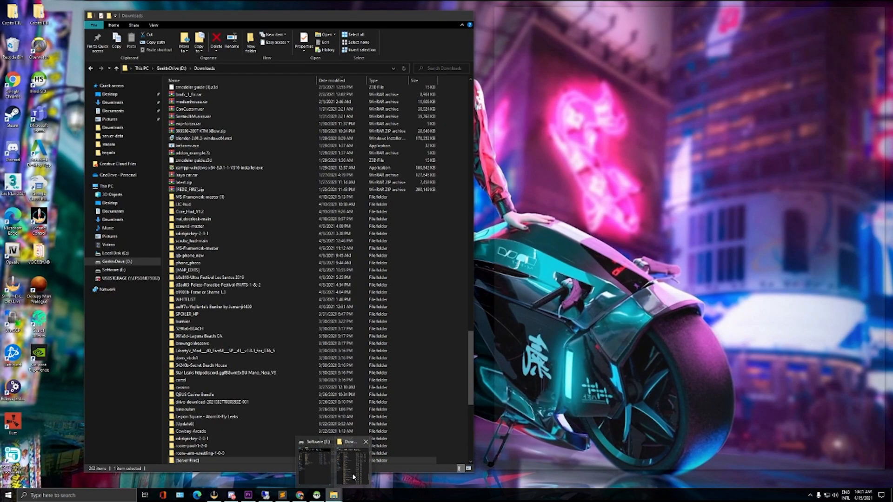
left_click(352, 463)
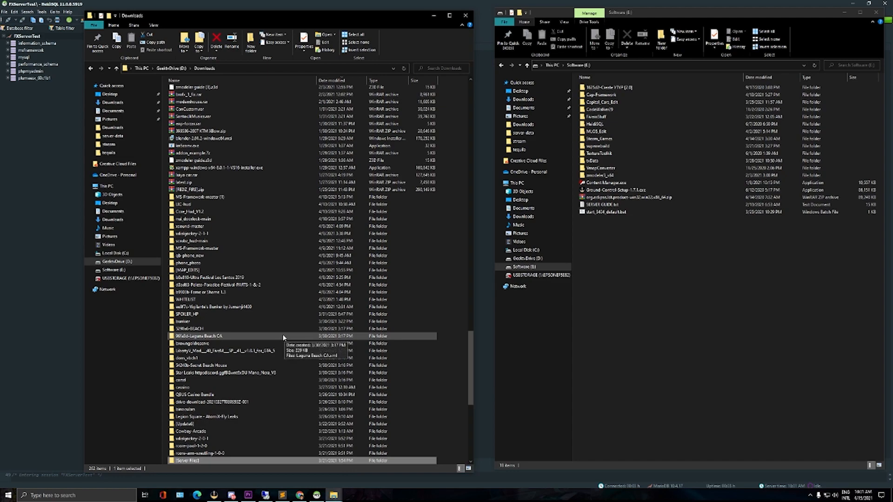
Step: Examine the contents of the nested [Server Files] folders in Downloads, including superserver and its resources subfolder
scroll(200, 270, "down", 4)
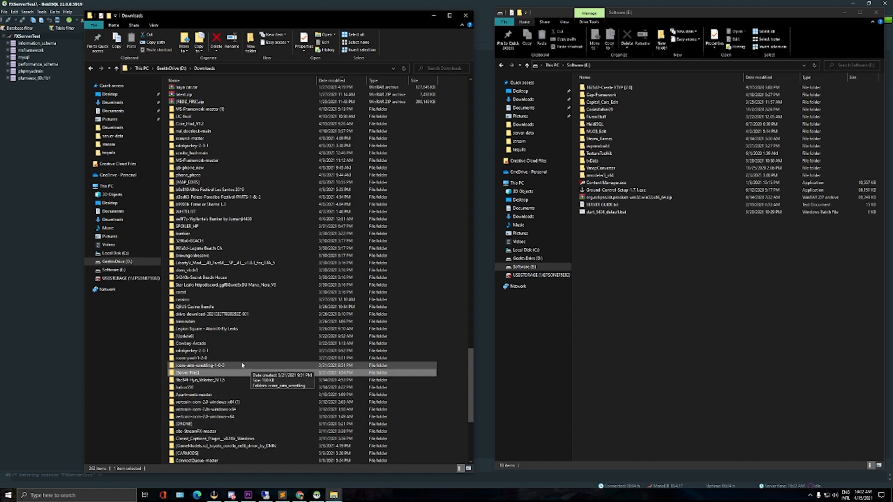
double_click(198, 374)
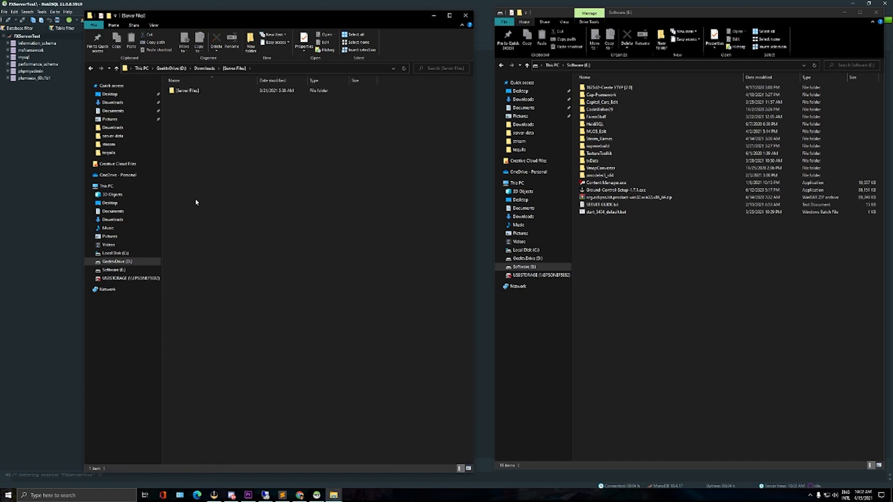
double_click(185, 91)
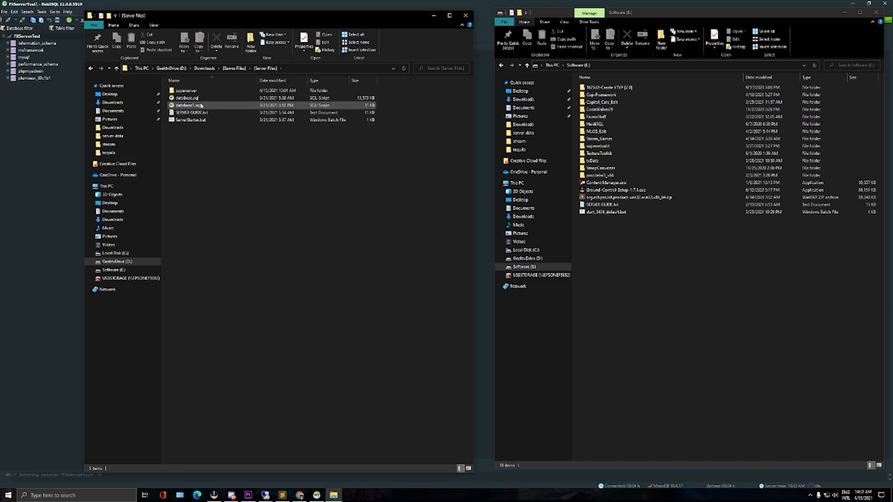
double_click(194, 91)
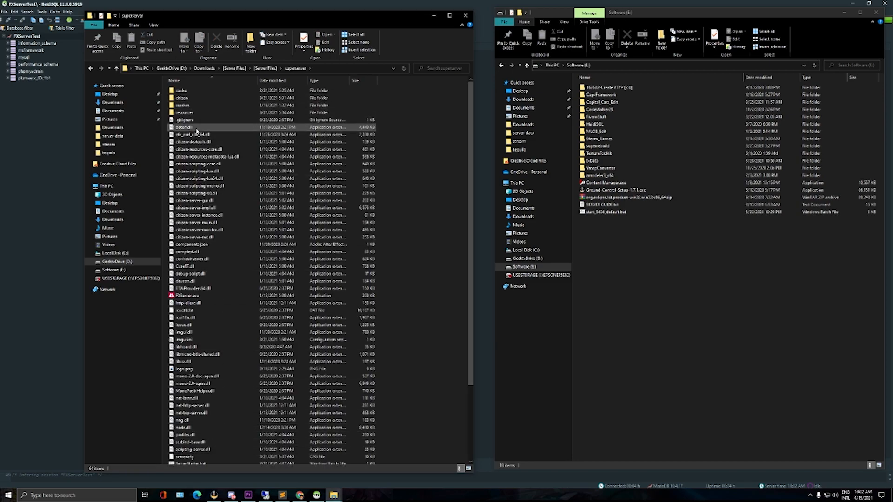
double_click(198, 112)
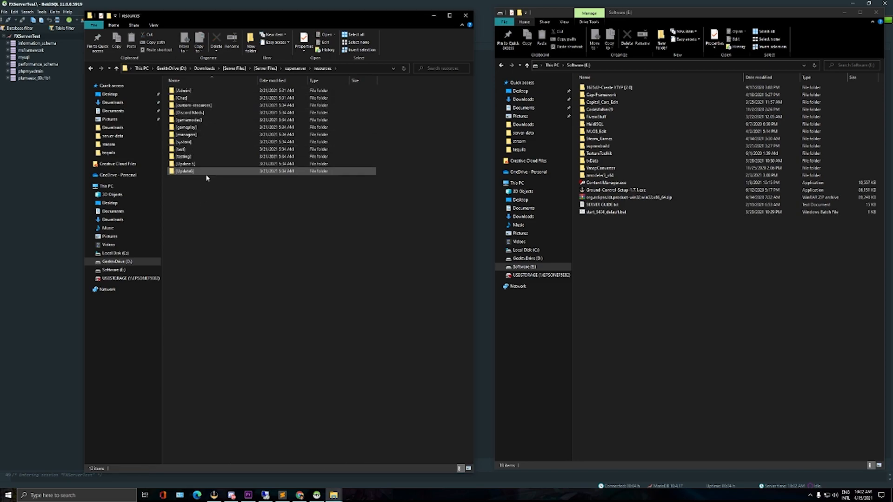
left_click(296, 68)
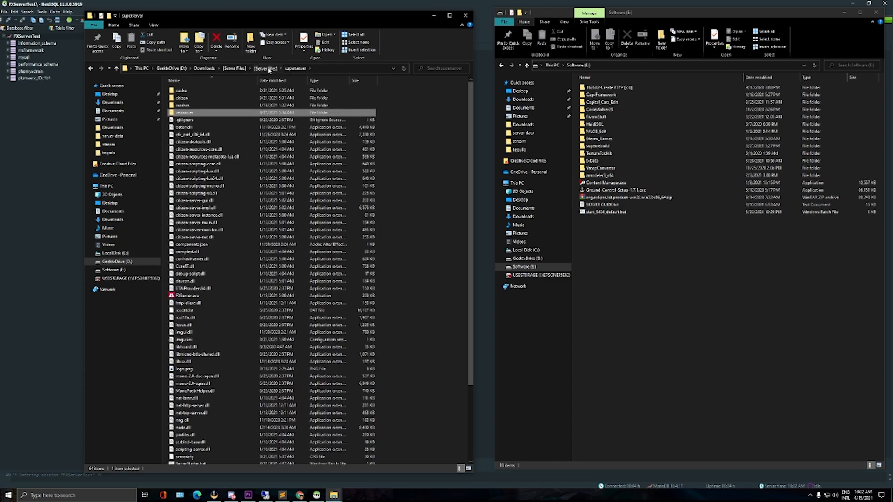
left_click(268, 69)
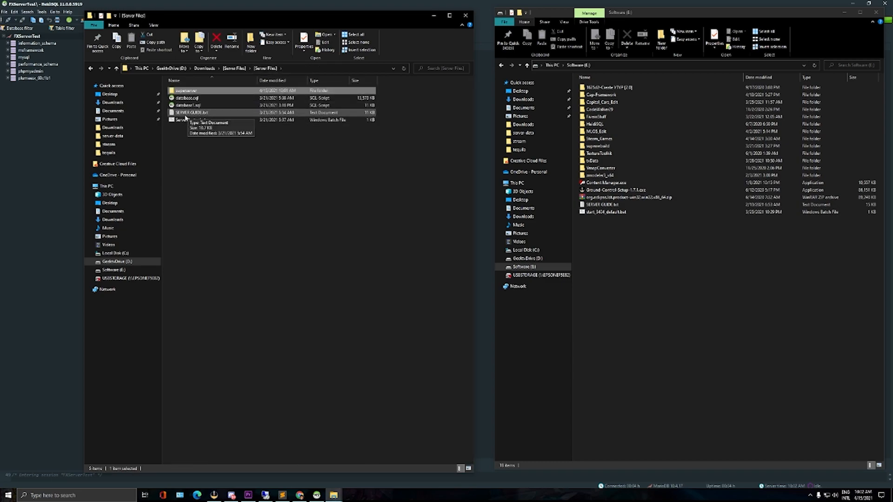
left_click(234, 68)
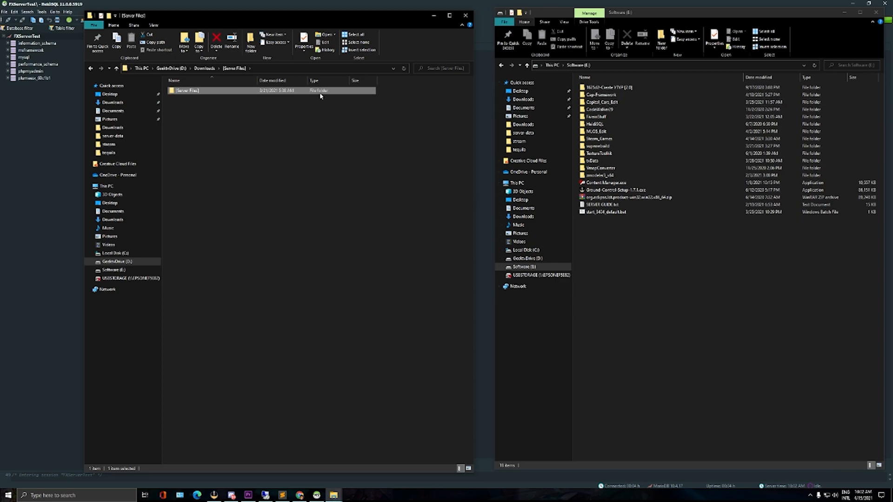
Step: Examine the existing superrebuild server folder on the Software (E:) drive and return to the drive's root
left_click(525, 267)
double_click(596, 147)
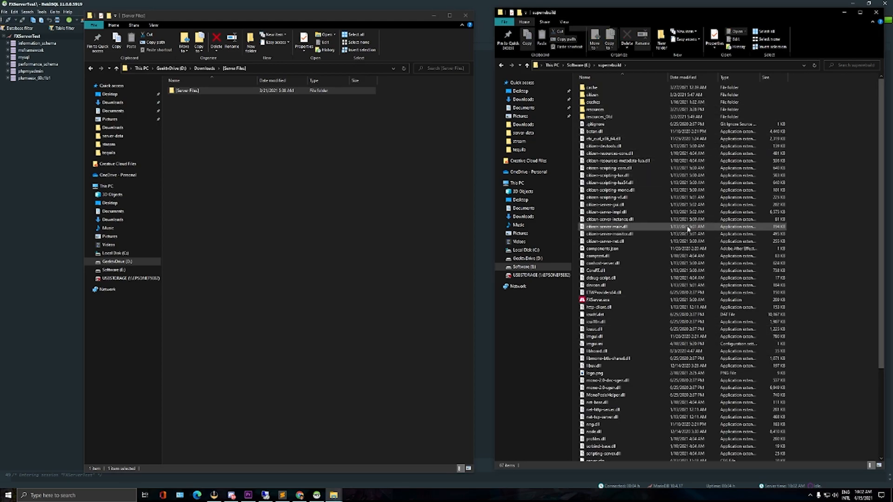
left_click(502, 66)
left_click(662, 303)
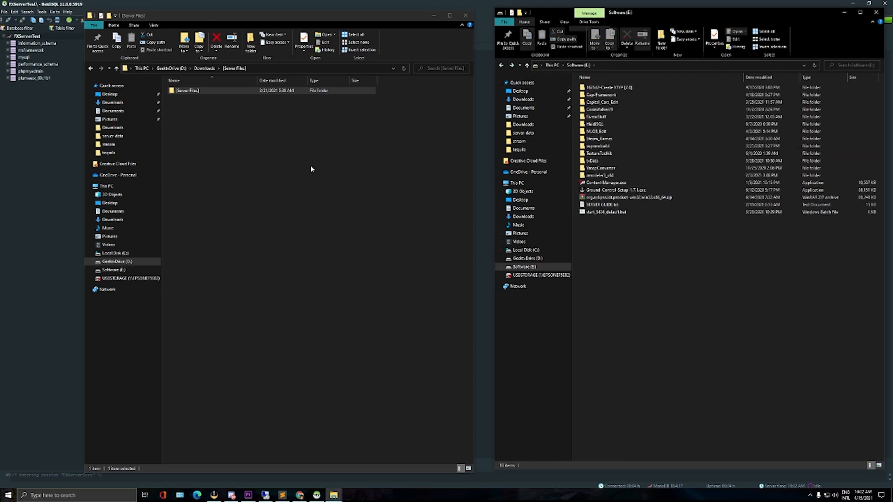
Step: Copy the superserver folder from the inner [Server Files] folder to the root of the Software (E:) drive
double_click(187, 91)
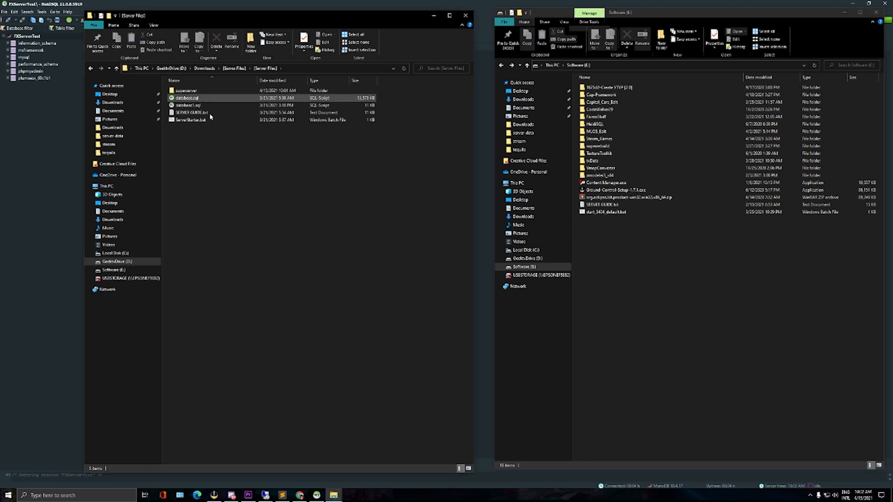
double_click(185, 91)
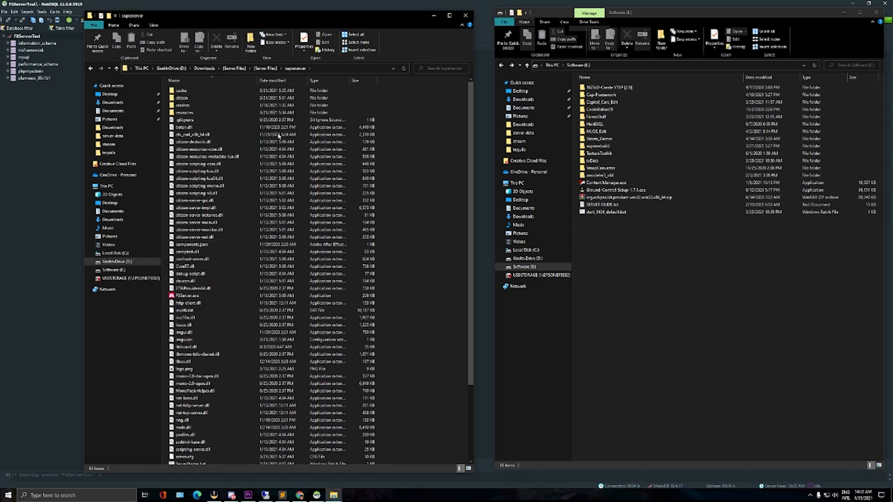
left_click(265, 68)
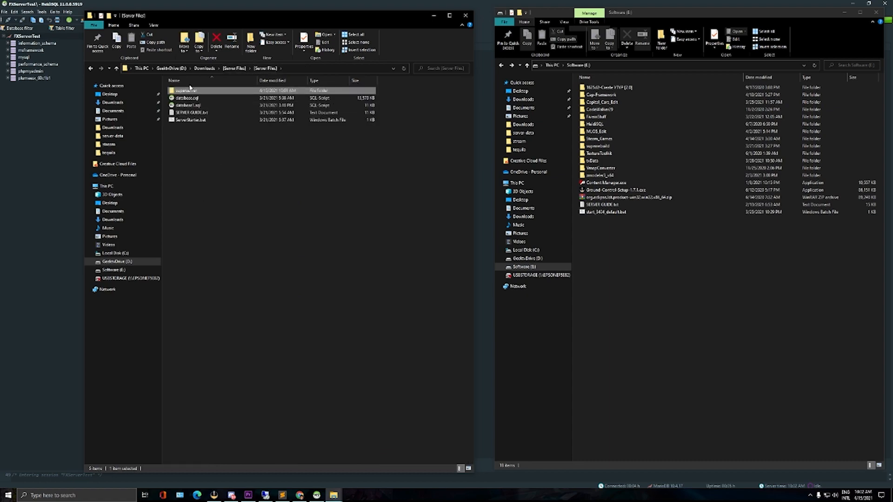
left_click_drag(490, 192, 781, 318)
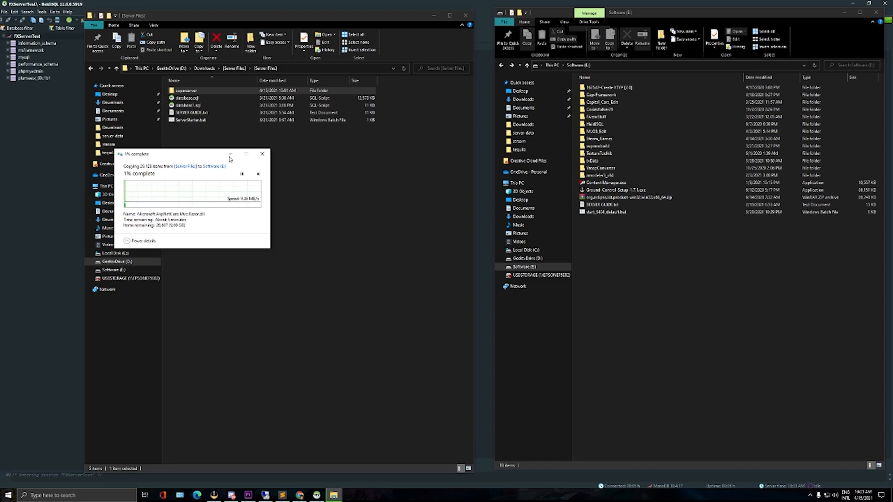
left_click(458, 3)
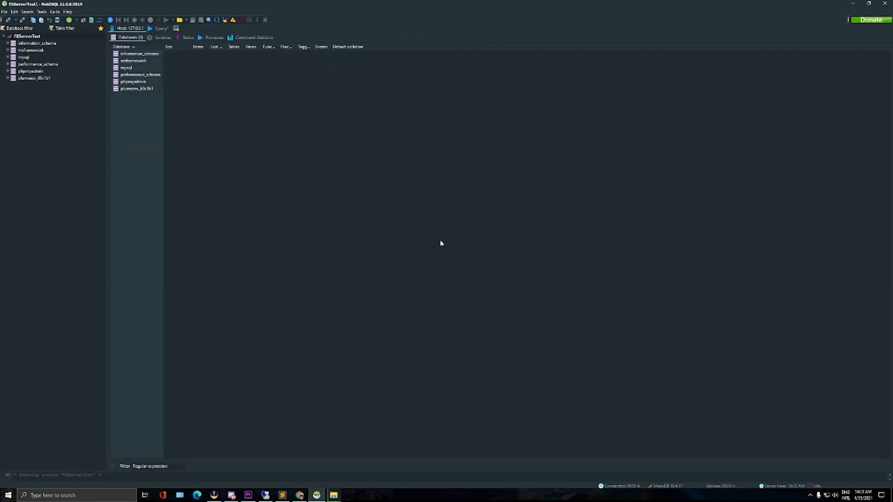
Step: Run the SQL file database2 (1).sql from the D: drive's Downloads folder in the FXServerTest session
left_click(14, 12)
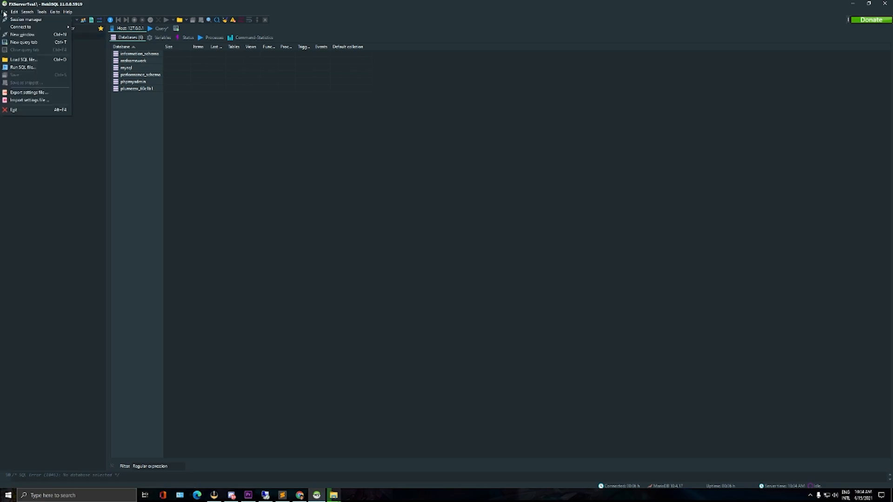
mouse_move(4, 12)
left_click(16, 66)
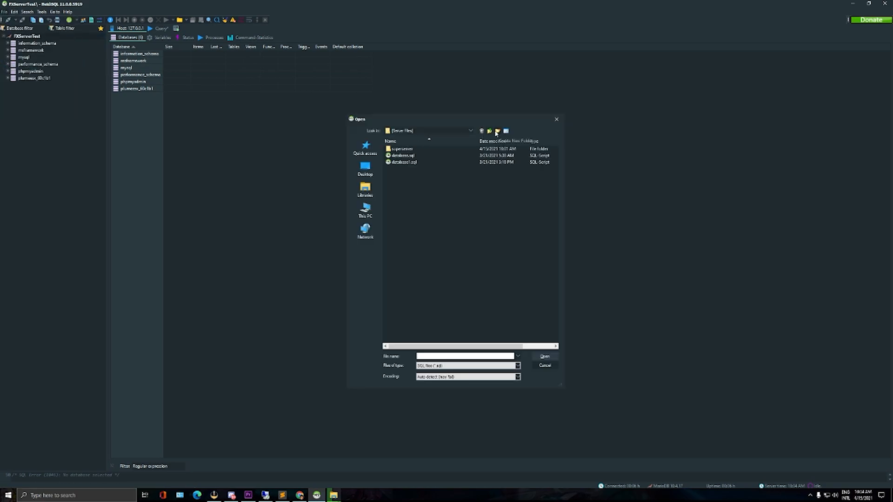
left_click(486, 133)
left_click(366, 210)
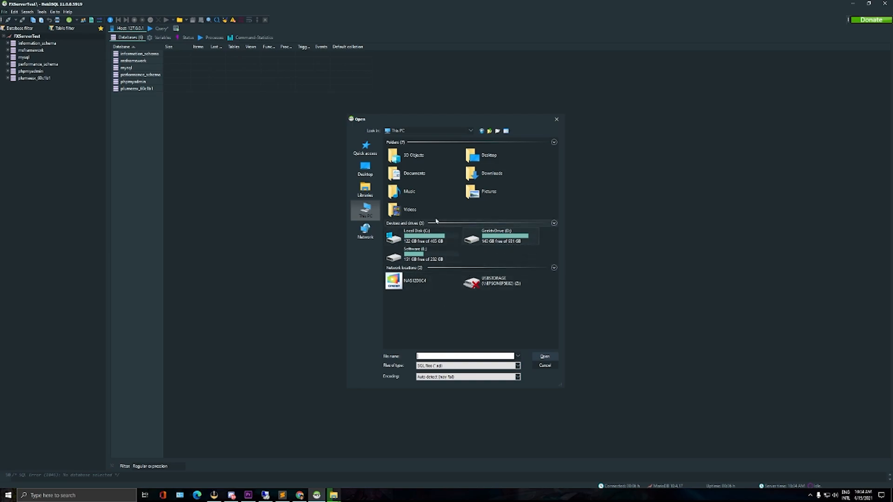
double_click(496, 240)
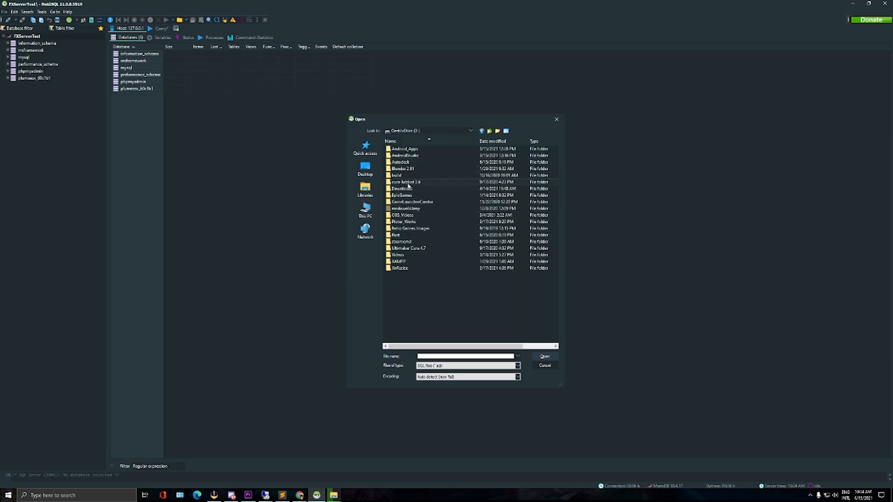
double_click(402, 189)
scroll(482, 198, "down", 2)
scroll(483, 199, "down", 12)
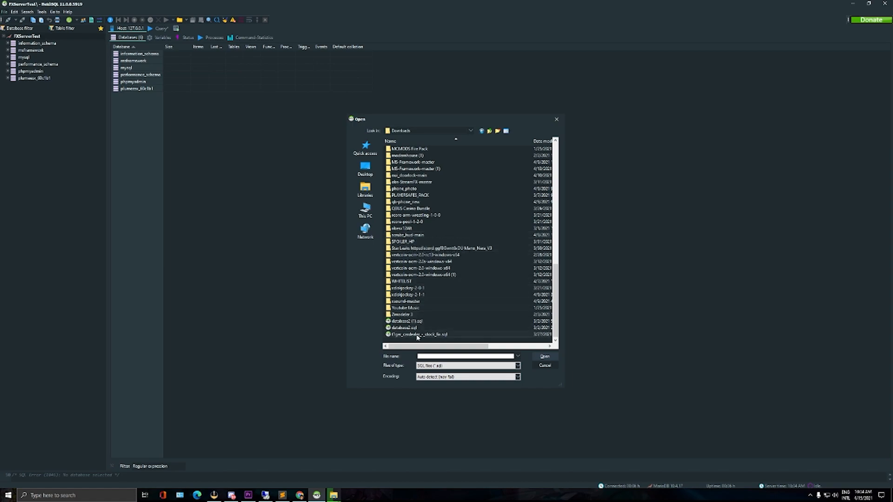
left_click(400, 324)
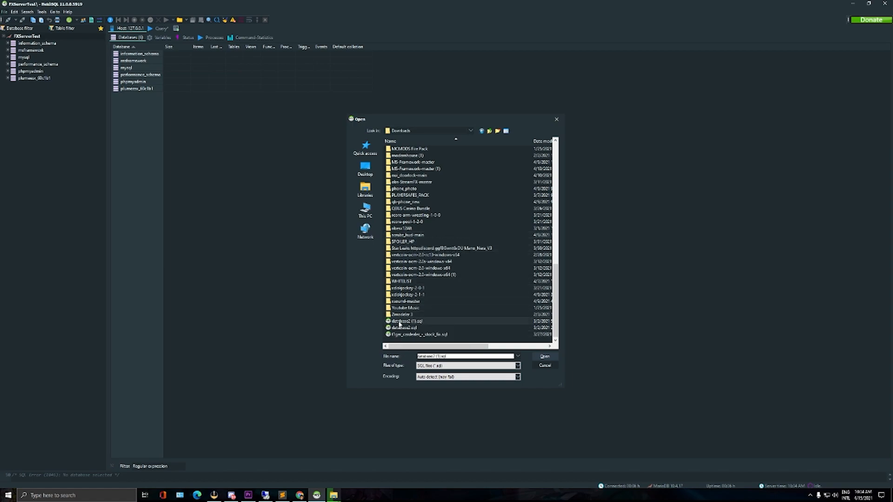
left_click(545, 357)
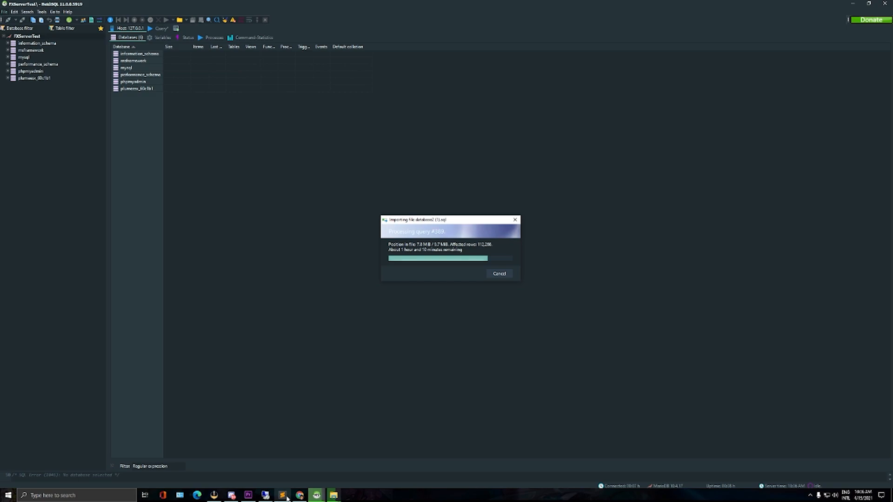
Step: Check the file copy progress and open the copied superserver folder on the Software (E:) drive
mouse_move(286, 498)
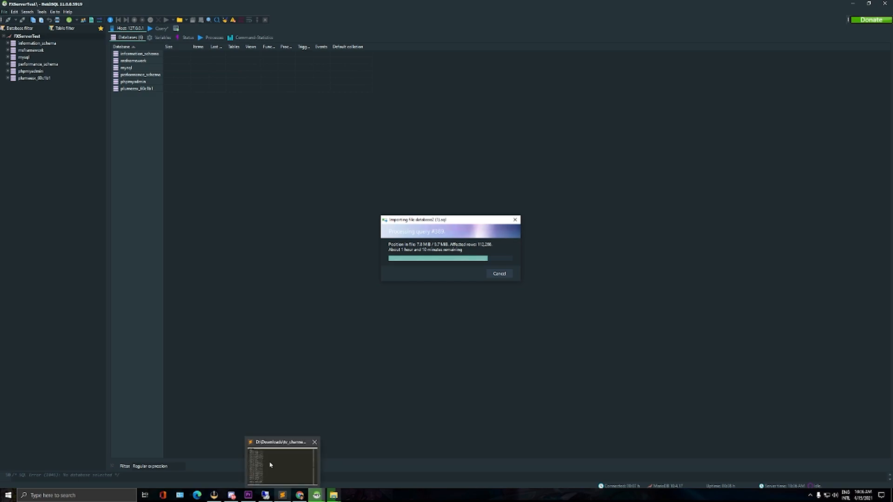
mouse_move(270, 465)
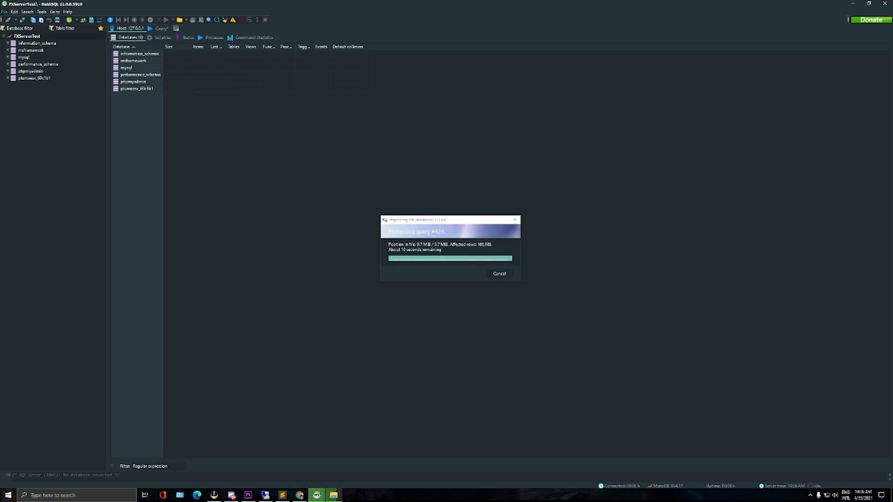
mouse_move(334, 496)
left_click(356, 465)
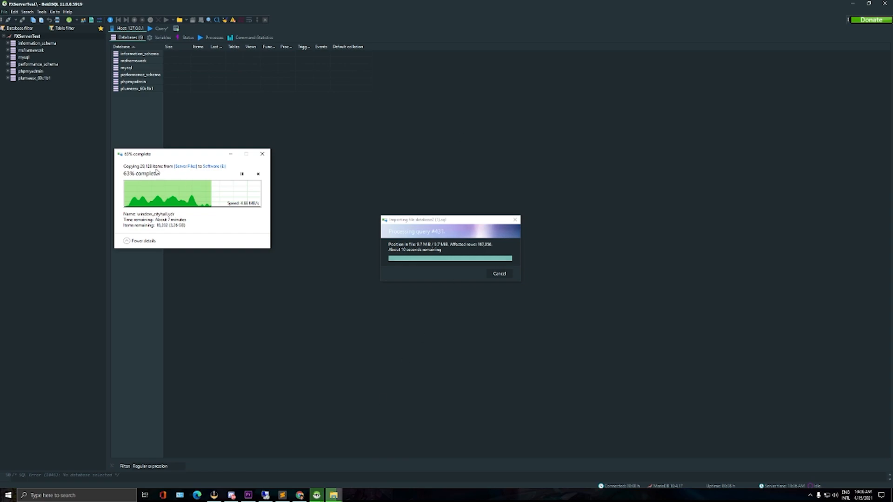
left_click(333, 495)
left_click(278, 465)
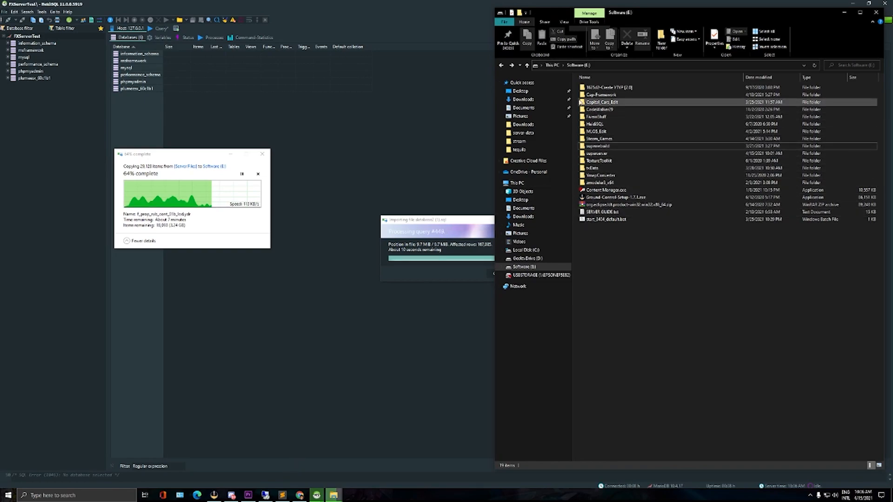
double_click(597, 155)
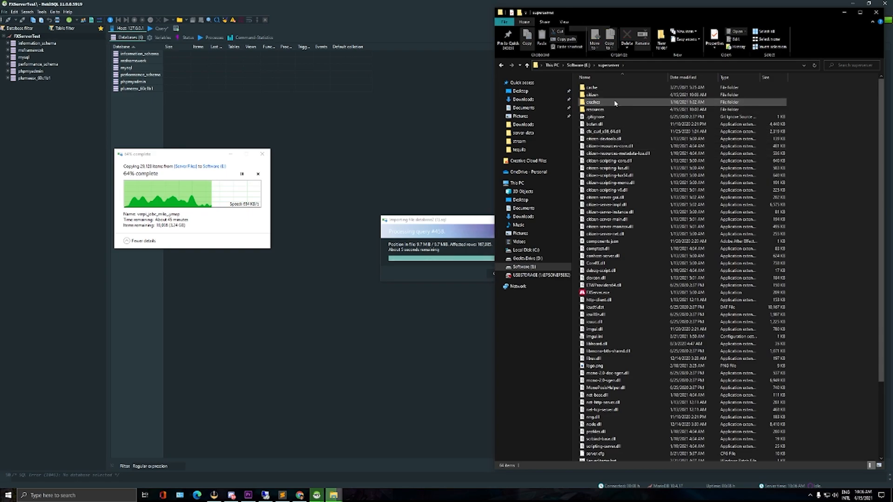
Step: Open server.cfg from the copied superserver folder in Sublime Text
scroll(638, 328, "down", 3)
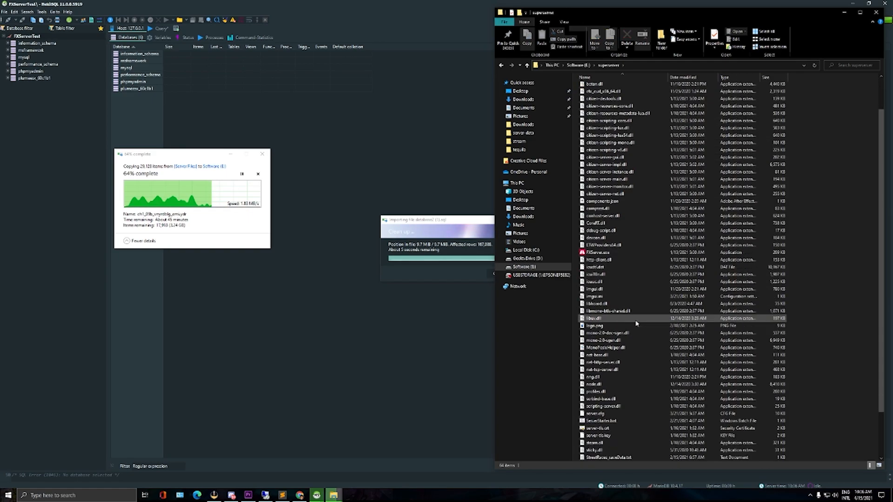
left_click(598, 392)
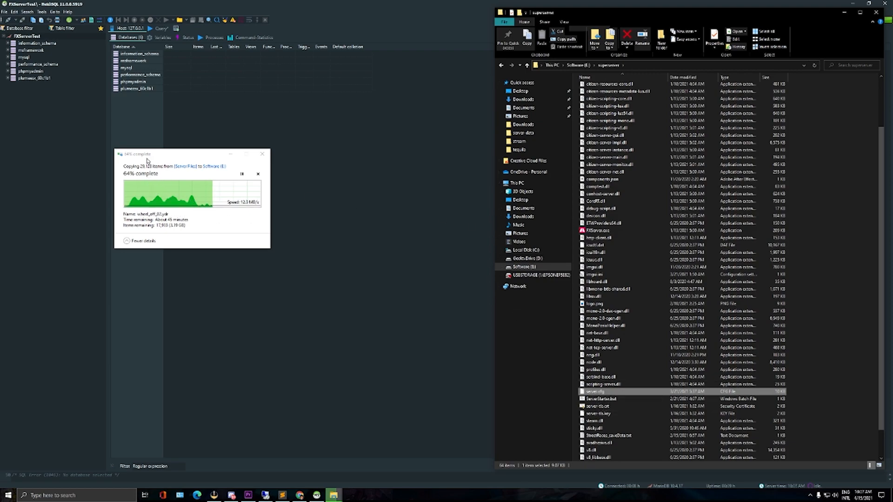
scroll(617, 186, "up", 3)
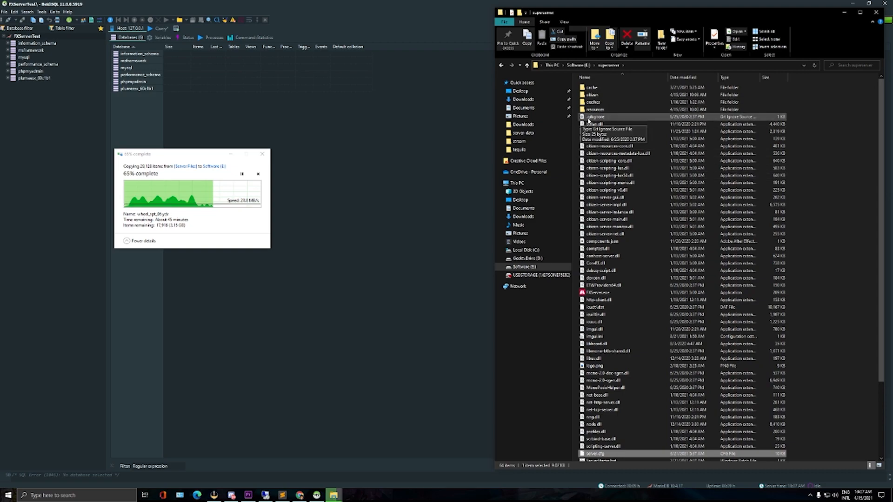
scroll(604, 428, "down", 4)
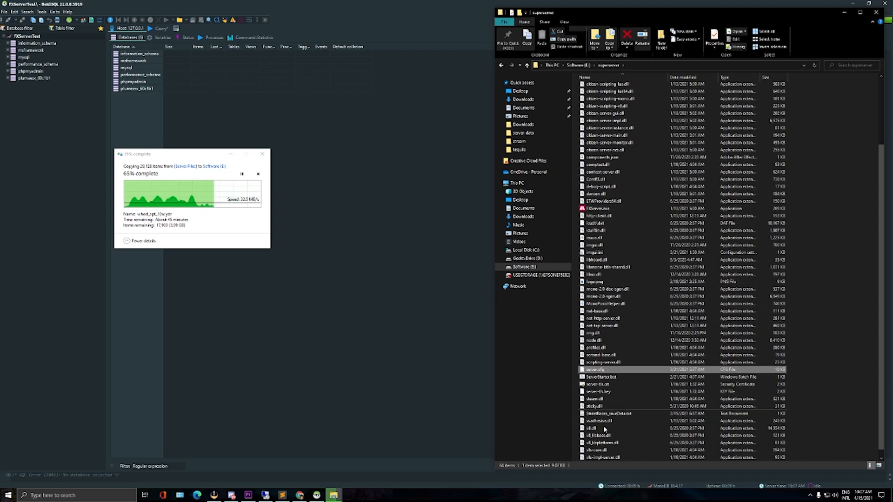
right_click(599, 369)
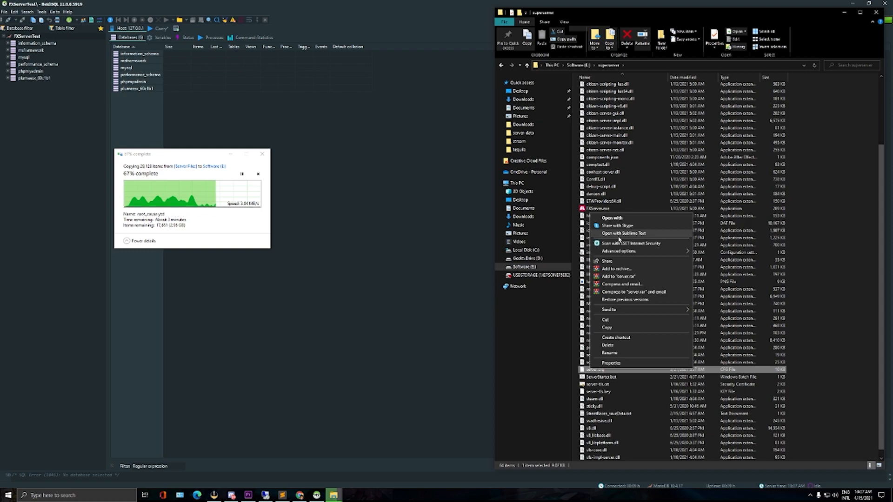
left_click(619, 235)
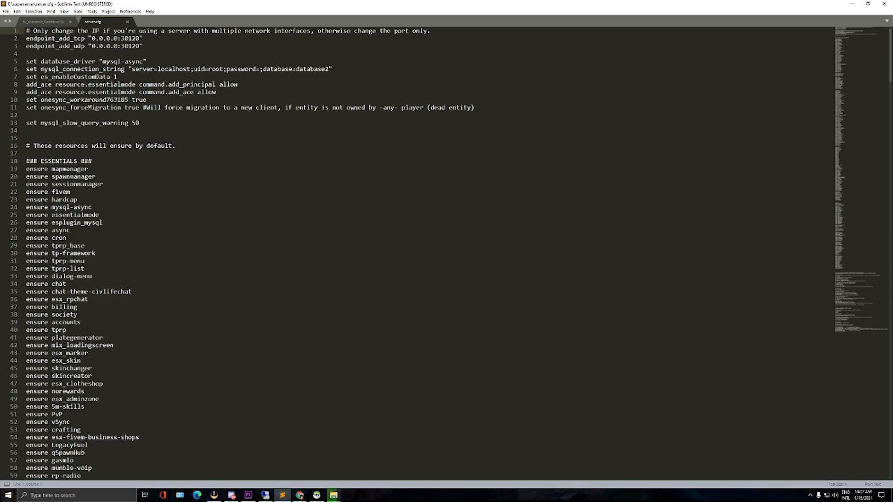
Step: Look through server.cfg from the essentials list to the hostname settings and return to its beginning
scroll(446, 254, "down", 9)
scroll(447, 254, "down", 2)
scroll(446, 254, "down", 20)
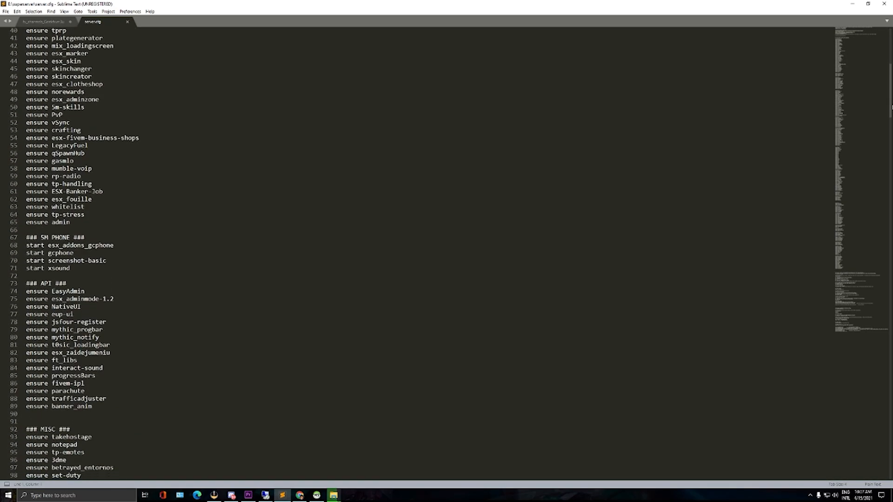
scroll(446, 254, "down", 20)
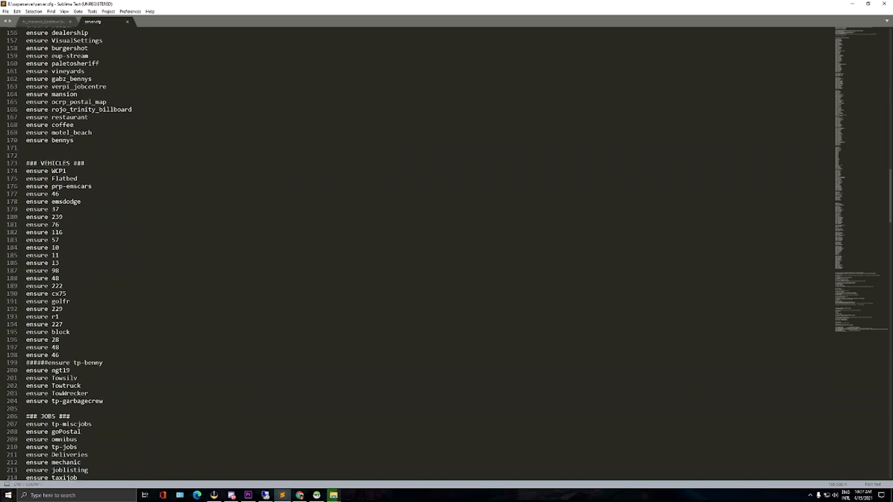
scroll(891, 363, "down", 20)
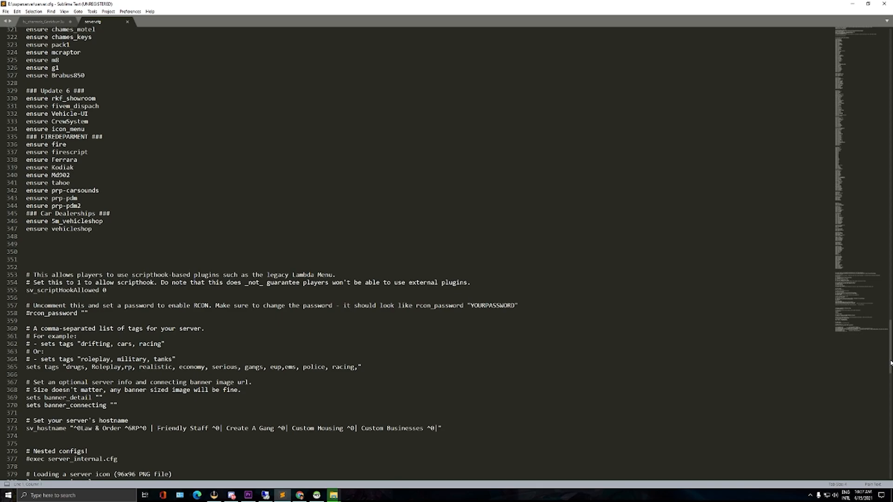
left_click_drag(891, 363, 888, 76)
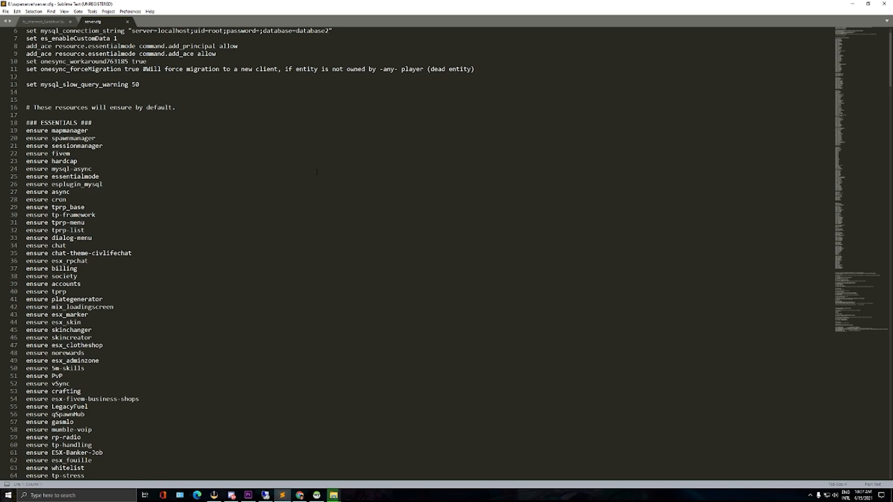
scroll(317, 172, "up", 2)
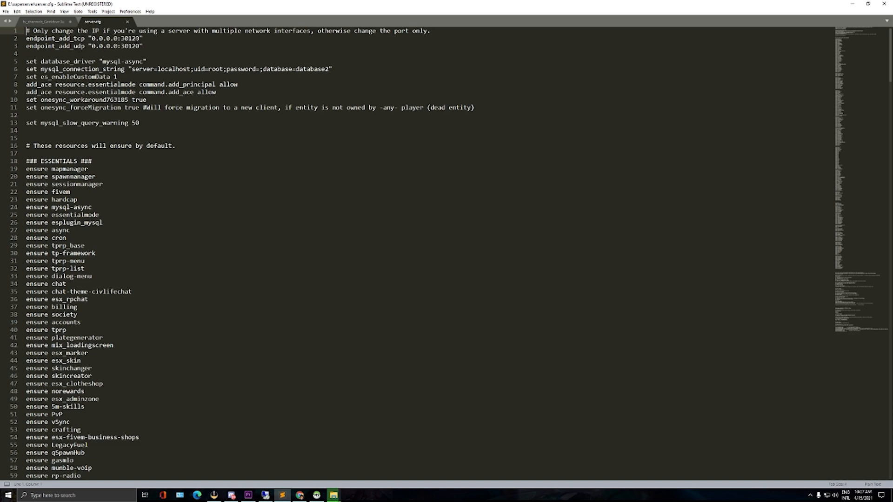
Step: Review the TCP and UDP endpoint addresses and ports and the mysql_connection_string line in server.cfg
left_click_drag(122, 46, 136, 46)
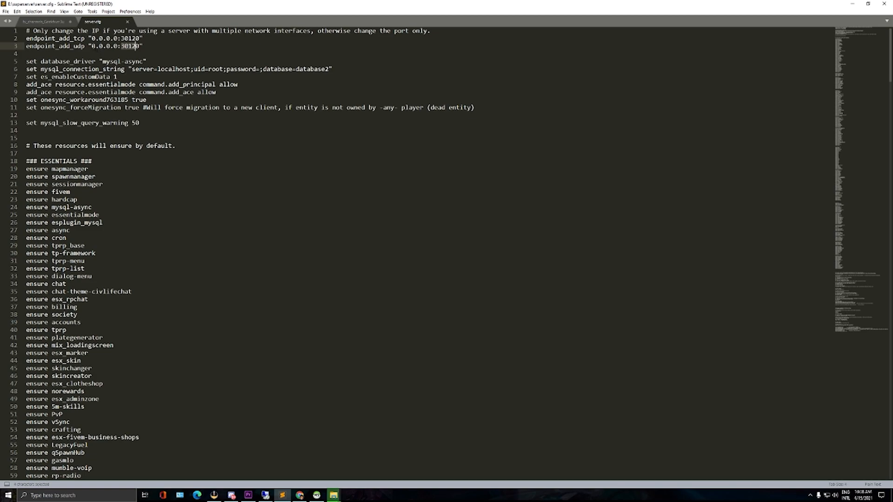
left_click_drag(92, 46, 117, 47)
left_click_drag(123, 46, 140, 46)
left_click_drag(121, 46, 141, 46)
scroll(374, 148, "down", 1)
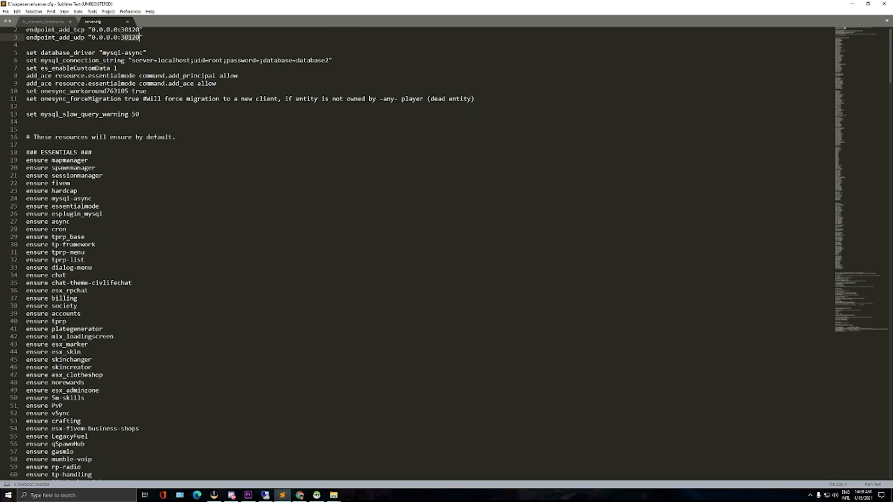
left_click_drag(91, 38, 139, 38)
left_click_drag(41, 60, 124, 60)
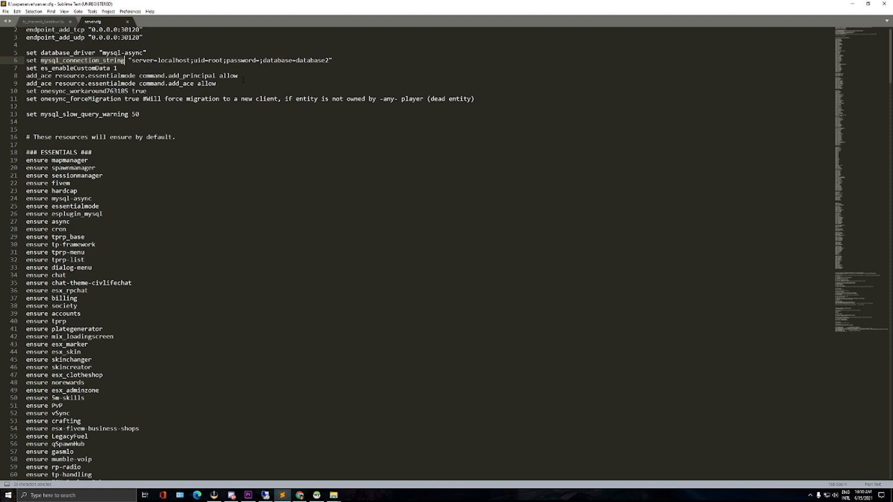
left_click_drag(263, 60, 293, 65)
left_click(274, 61)
Step: Switch to HeidiSQL, refresh the FXServerTest session and open the superrebuild database
left_click(316, 495)
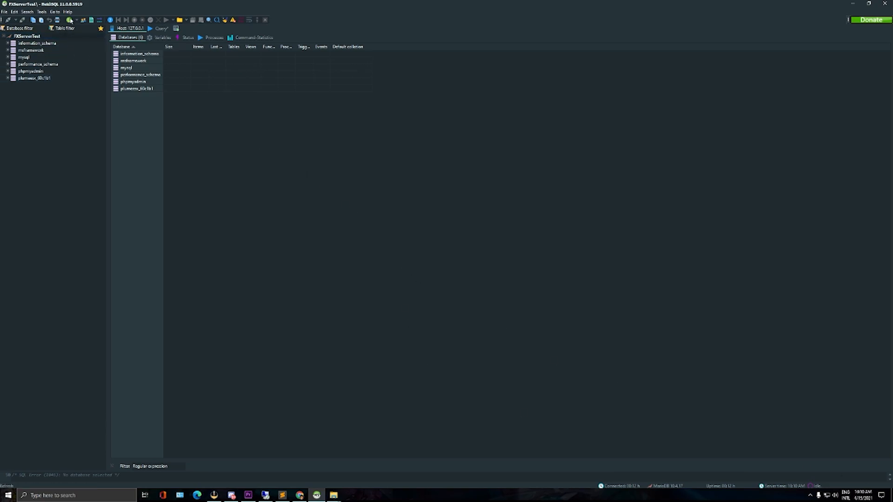
left_click(70, 21)
left_click(70, 20)
left_click(73, 36)
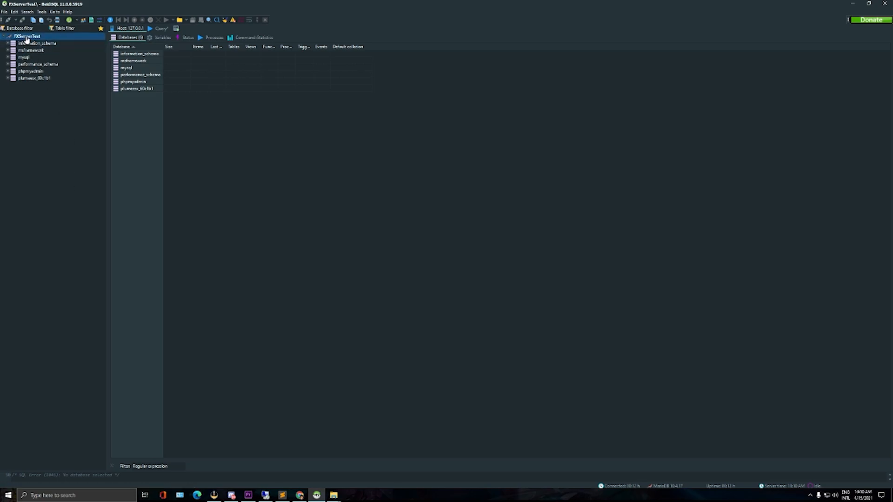
left_click(69, 21)
left_click(29, 85)
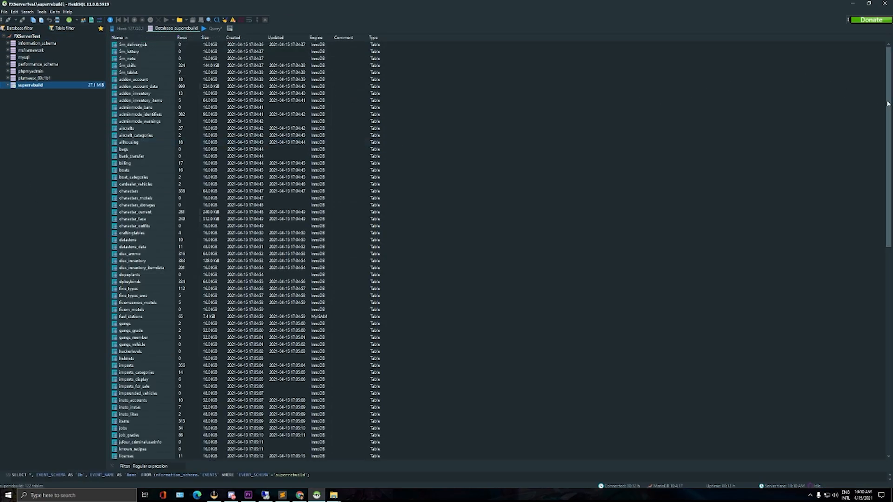
Step: Look through the list of imported tables in the superrebuild database
scroll(870, 288, "down", 20)
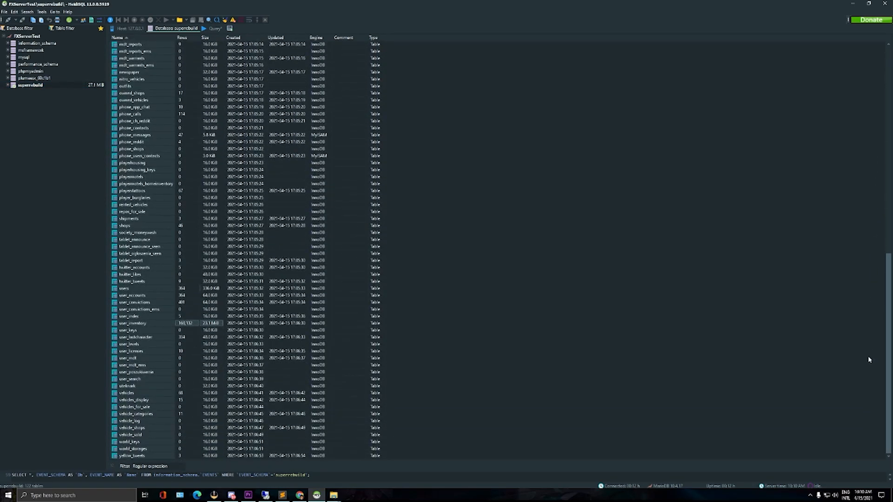
scroll(868, 359, "up", 15)
left_click_drag(180, 169, 558, 134)
left_click_drag(297, 131, 73, 250)
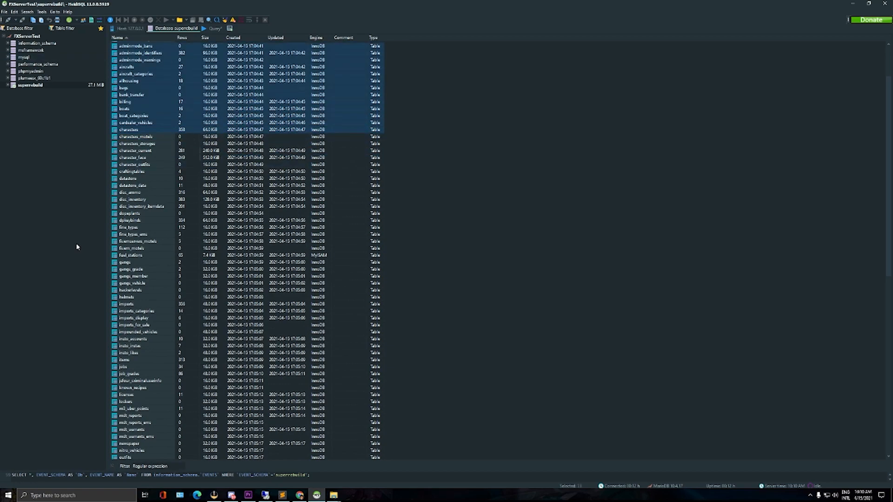
Step: Copy the superrebuild database's name from its edit dialog and close the dialog without changes
left_click(30, 86)
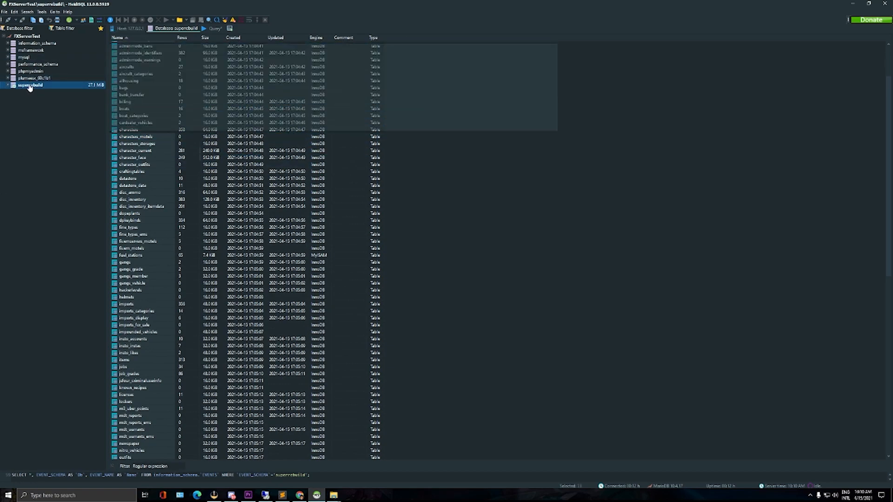
right_click(29, 88)
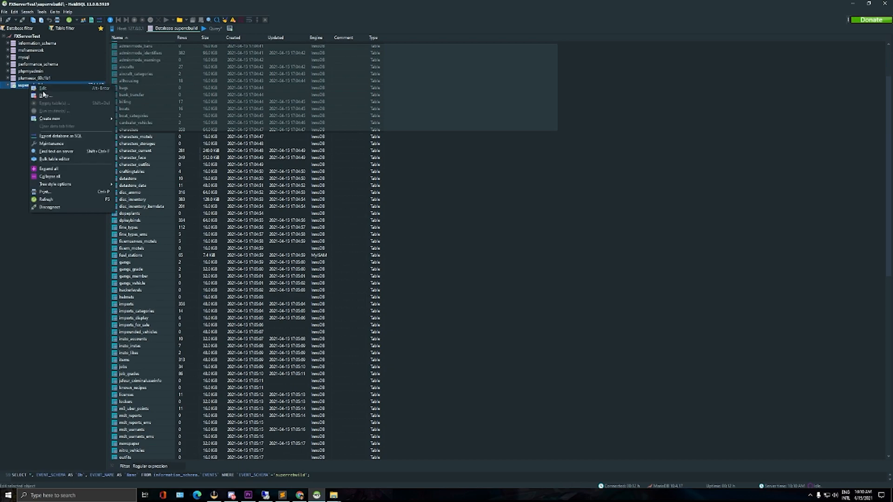
left_click(44, 92)
left_click_drag(465, 218, 426, 218)
key("ctrl+c")
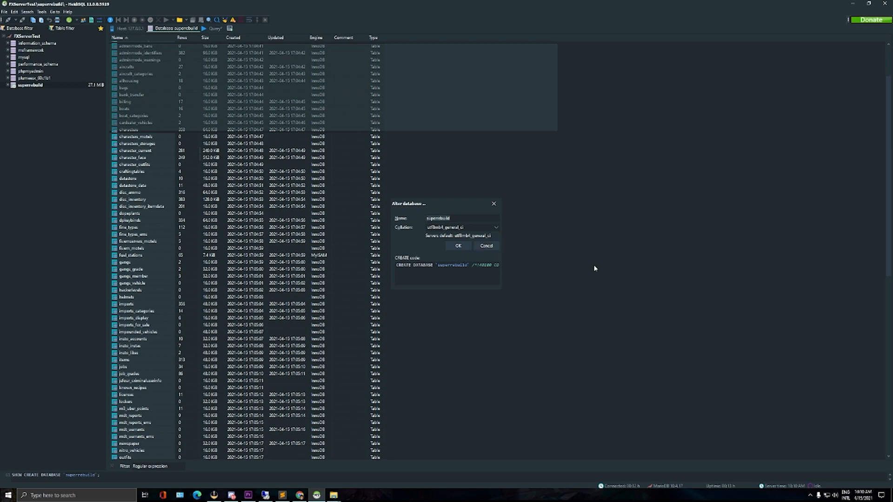
left_click(486, 245)
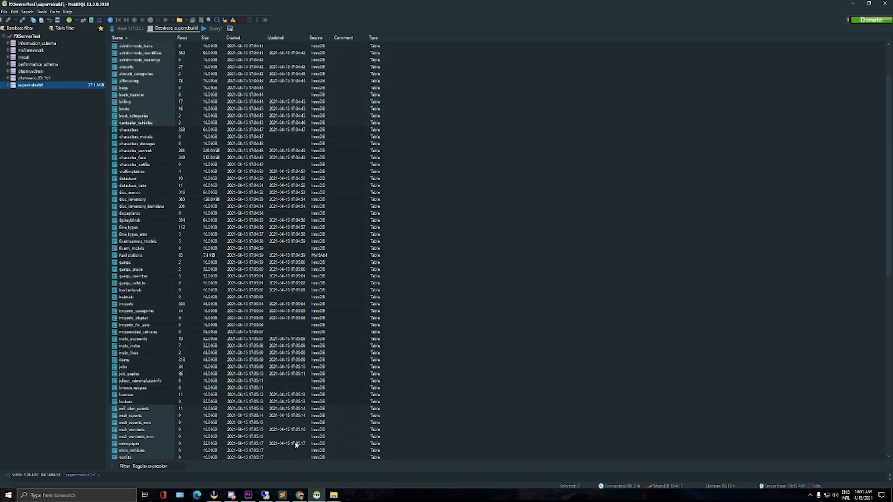
Step: Switch to server.cfg in Sublime Text and set the database name in mysql_connection_string to superrebuild
left_click(282, 495)
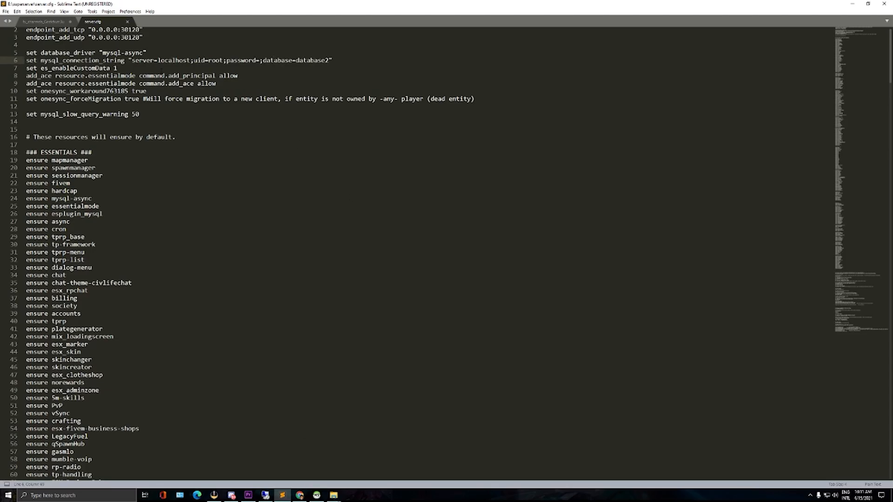
left_click_drag(296, 60, 329, 61)
key("BackSpace")
key("ctrl+v")
left_click_drag(297, 63, 341, 61)
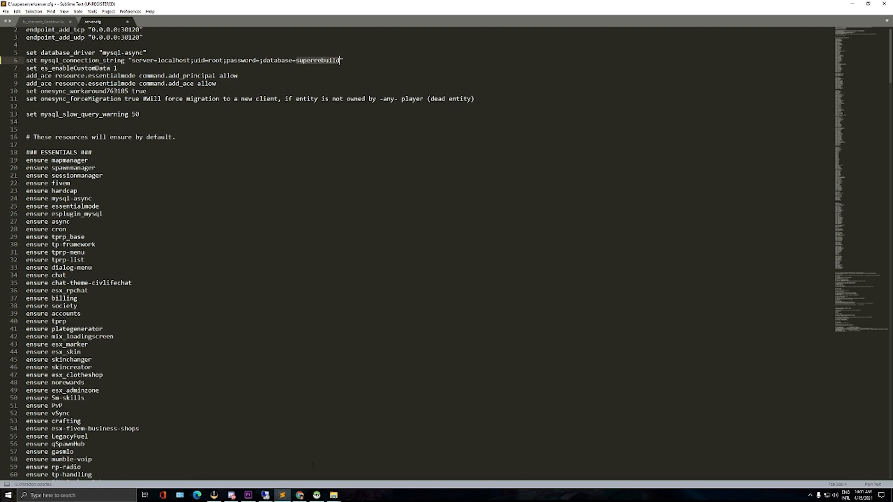
Step: Minimize HeidiSQL, delete the "password=" entry from mysql_connection_string in server.cfg, and check the uid value
left_click(317, 495)
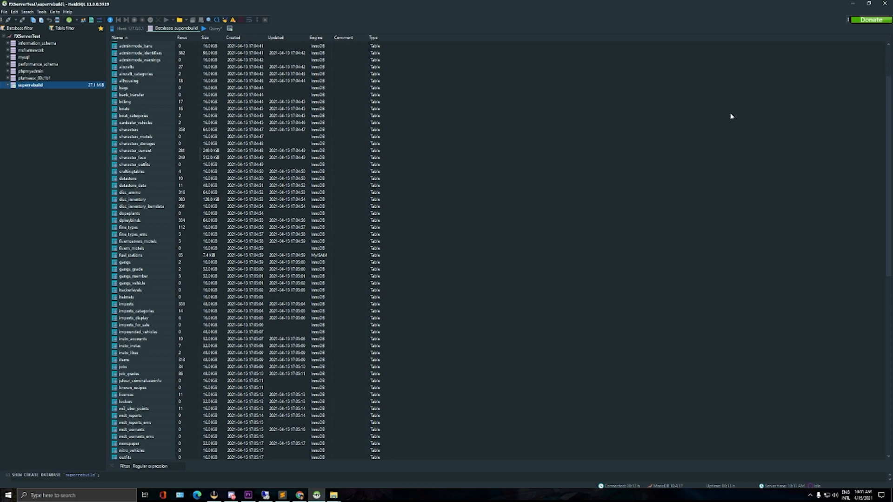
left_click(852, 4)
left_click(293, 72)
left_click(260, 60)
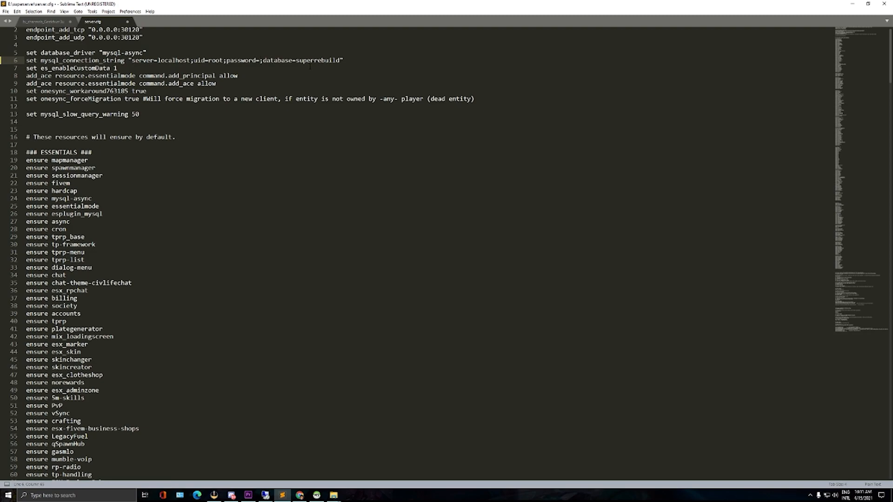
key("BackSpace")
key("BackSpace")
key("BackSpace")
key("BackSpace")
key("BackSpace")
key("BackSpace")
key("BackSpace")
key("BackSpace")
key("BackSpace")
left_click_drag(208, 61, 224, 60)
Step: Review the server tags, banner image and sv_hostname settings near the end of server.cfg
left_click_drag(888, 66, 885, 371)
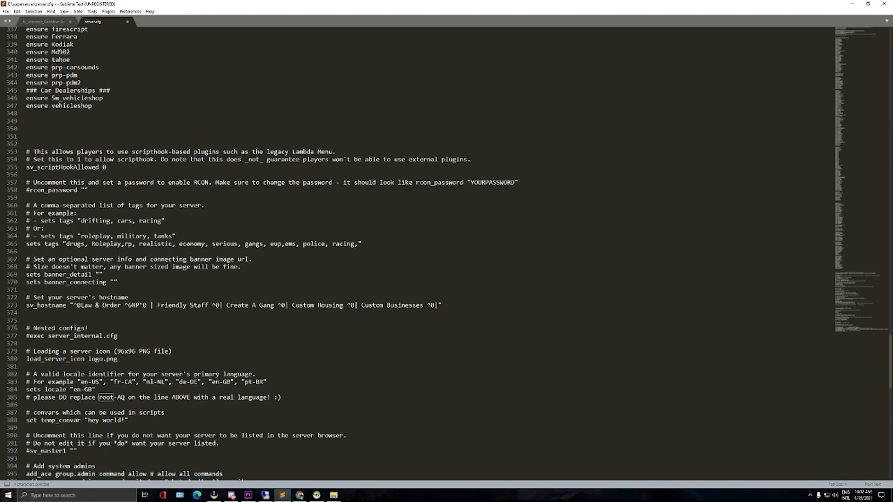
left_click_drag(66, 245, 129, 249)
left_click_drag(267, 255, 361, 247)
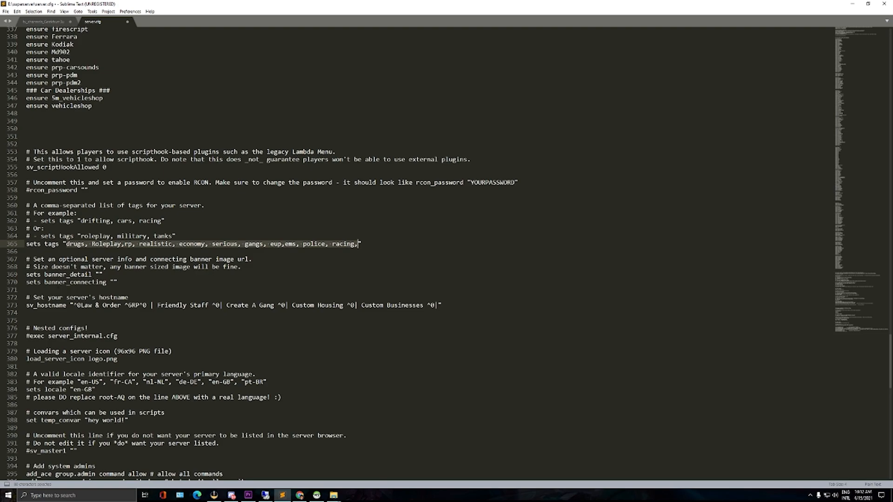
left_click(114, 282)
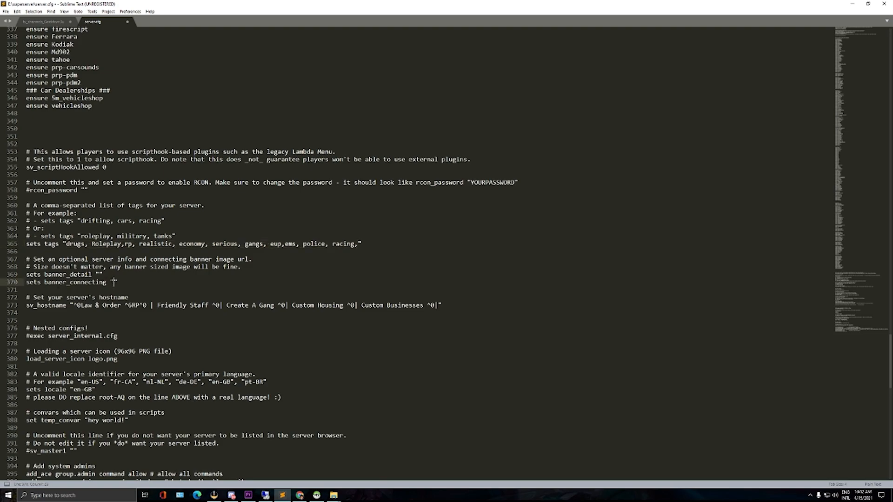
scroll(192, 239, "down", 2)
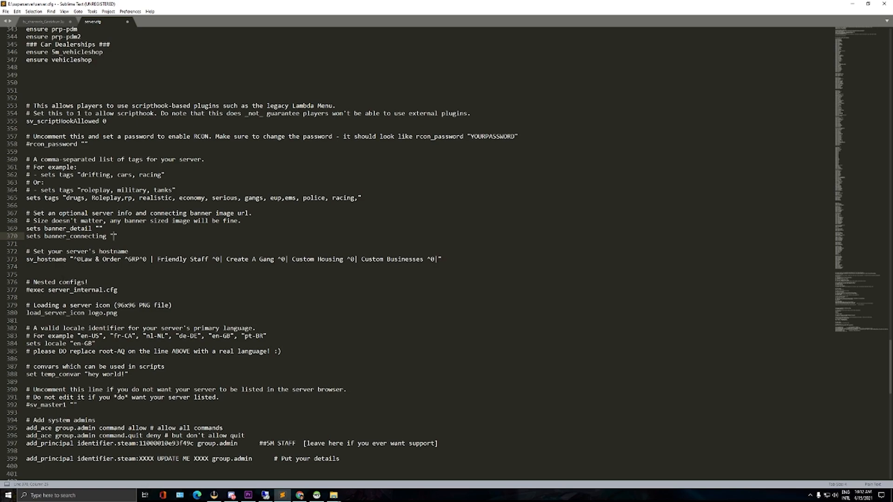
left_click_drag(73, 259, 214, 266)
key("shift+Left")
key("shift+Left")
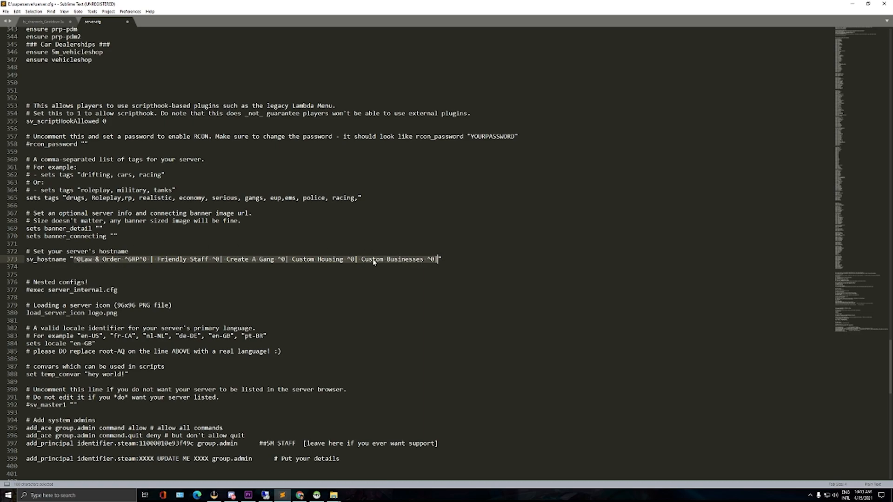
key("Down")
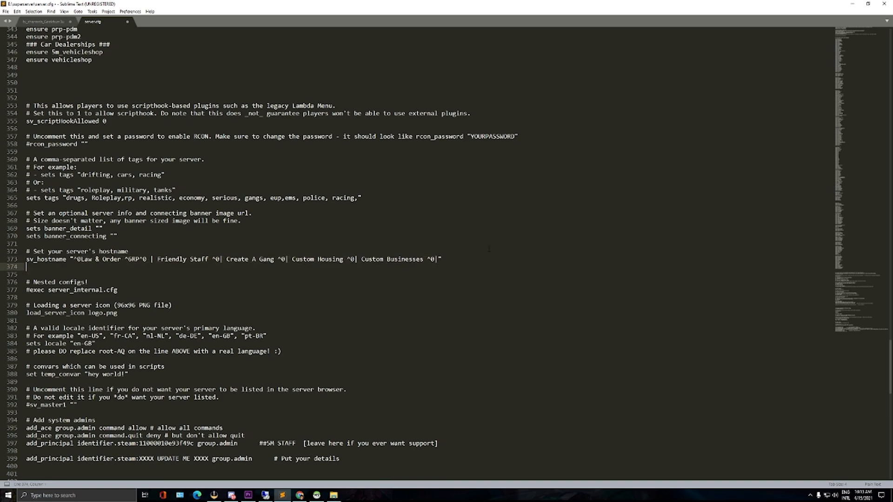
Step: Add empty "sets sv_projectName" and "sets sv_projectDesc" lines with quotation marks below the sv_hostname line in server.cfg
left_click(452, 258)
key("Return")
key("Return")
type("sets sv_projectName")
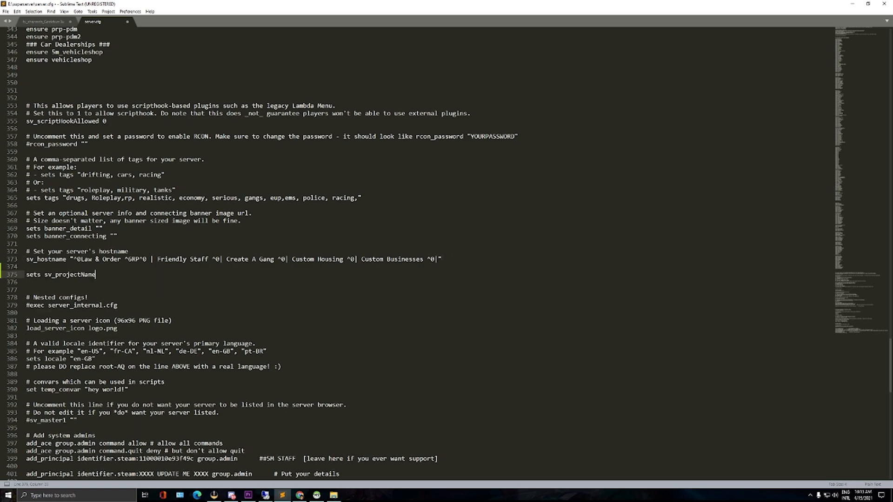
key("alt+Tab")
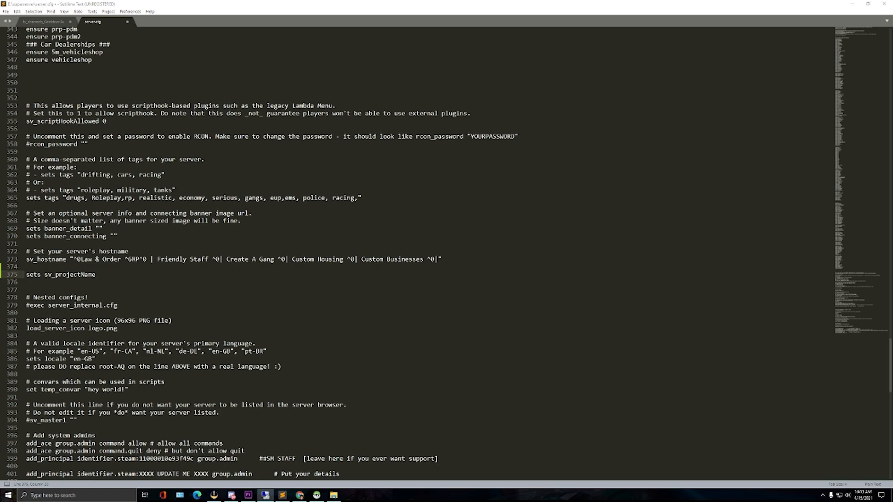
key("alt+Tab")
type("\"\" sets sv_projectDesc \"\"")
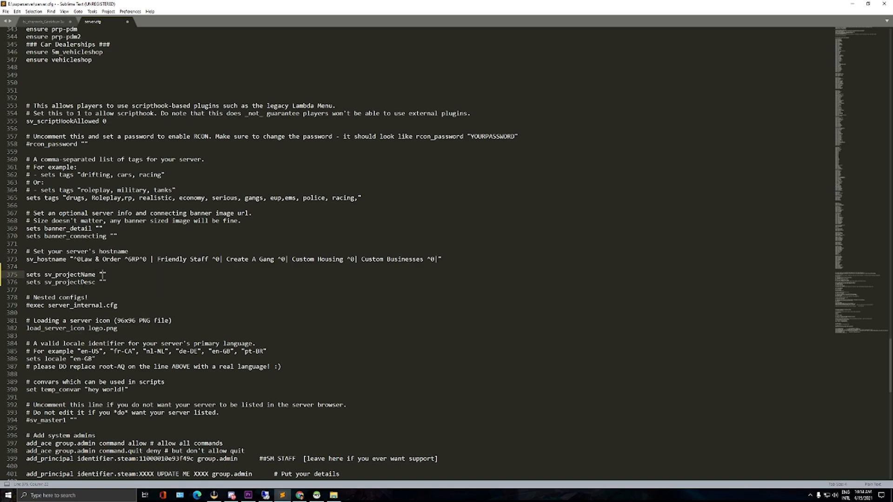
Step: Copy "Law & Order" from the sv_hostname line into both the sv_projectName and sv_projectDesc values
left_click_drag(107, 282, 26, 274)
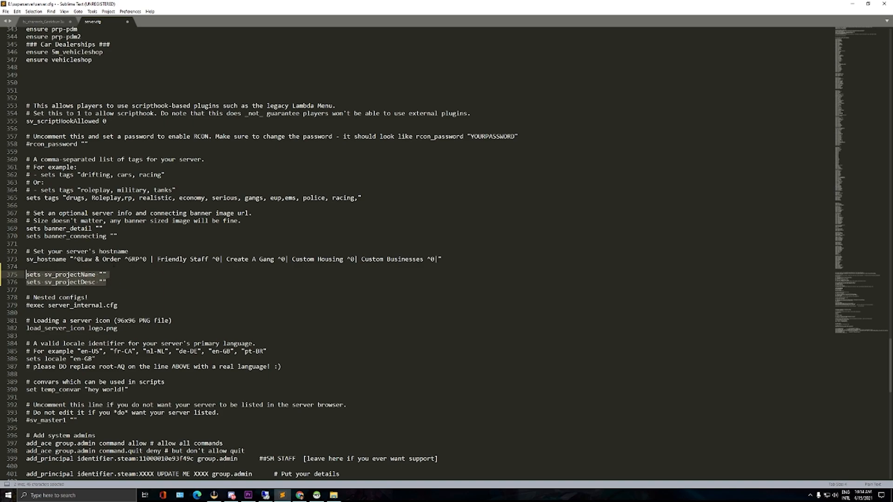
left_click(103, 275)
left_click_drag(79, 260, 121, 262)
key("ctrl+c")
left_click(102, 275)
key("ctrl+v")
left_click(104, 282)
key("ctrl+v")
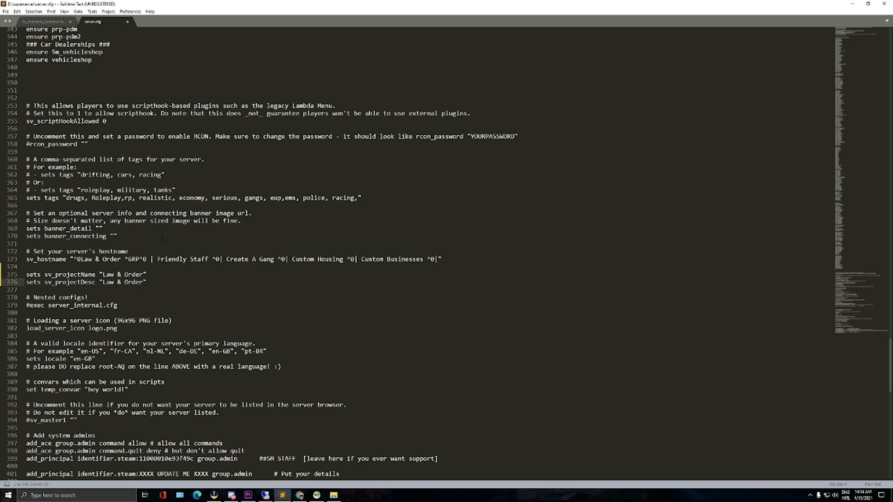
Step: Check the logo.png named by load_server_icon, locate that file in the superserver folder in File Explorer, and return to server.cfg
scroll(162, 240, "down", 3)
left_click_drag(118, 260, 89, 261)
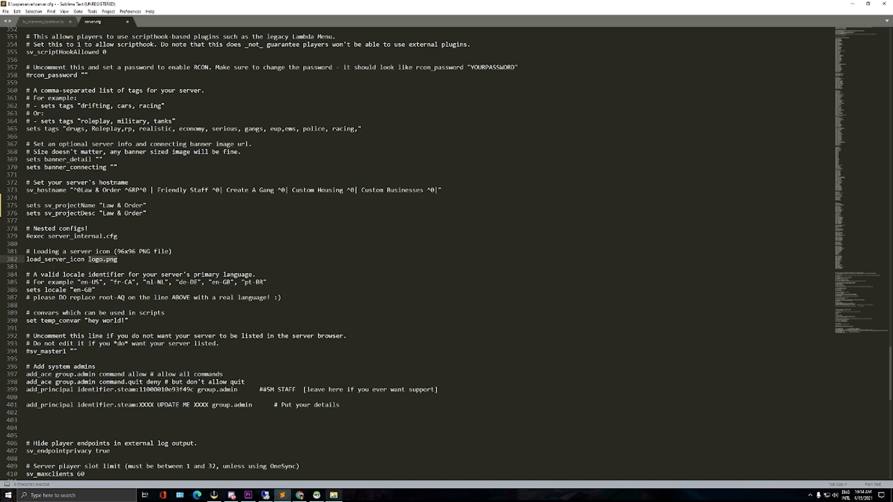
left_click(334, 496)
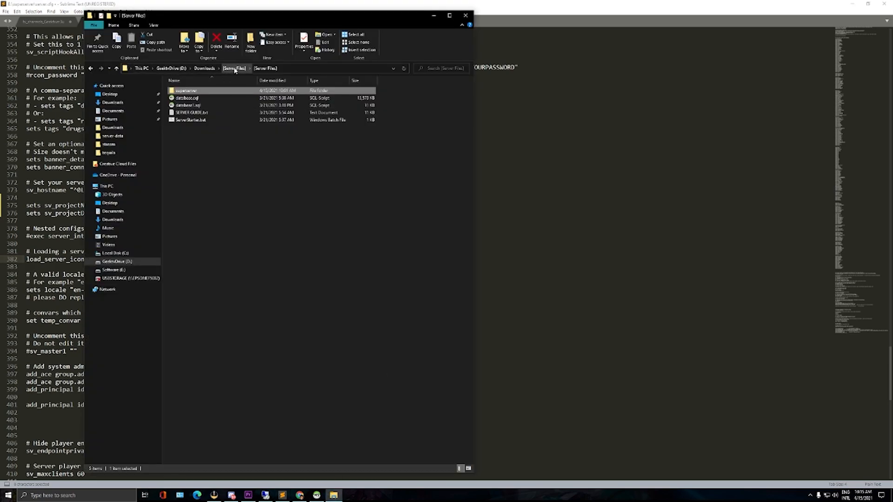
double_click(182, 91)
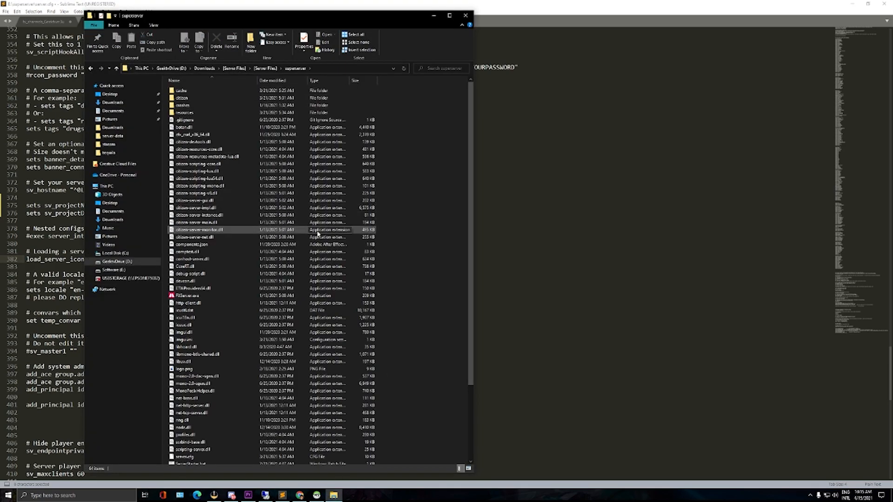
scroll(204, 380, "down", 2)
scroll(205, 380, "down", 1)
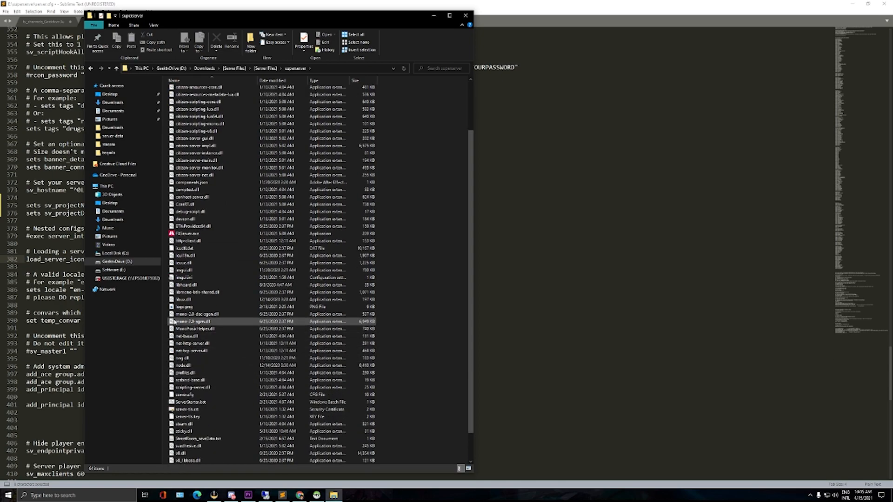
left_click(183, 310)
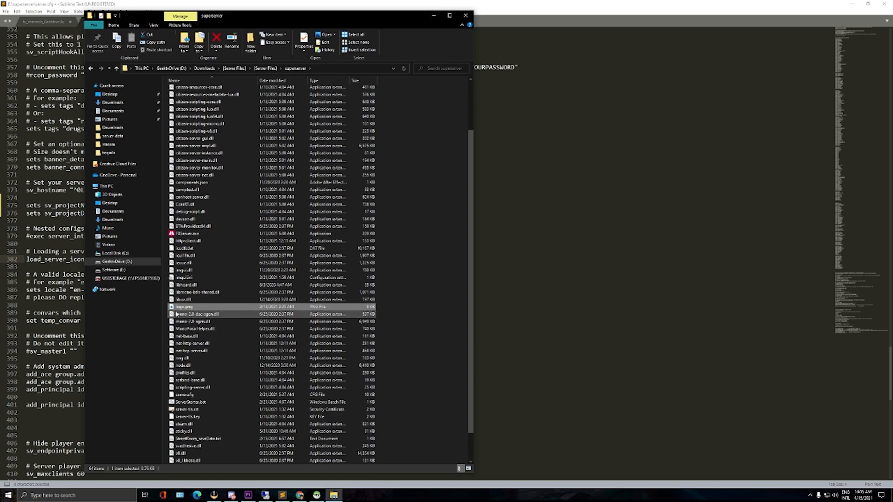
left_click(434, 17)
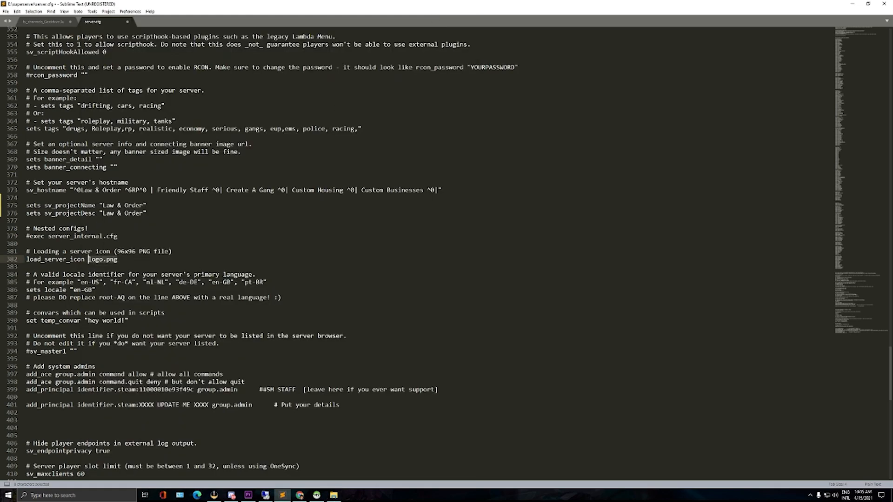
Step: Set the server locale in server.cfg to "en-US"
left_click(107, 260)
left_click_drag(45, 290, 73, 290)
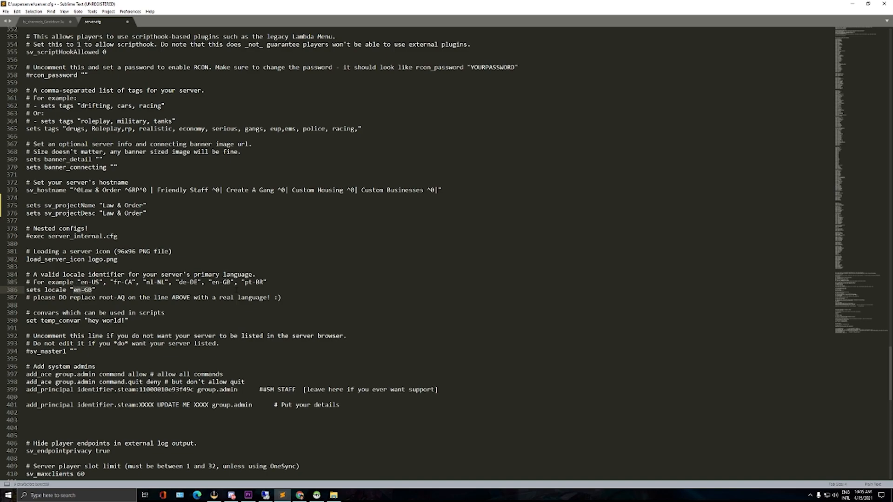
type("en-US")
left_click(329, 307)
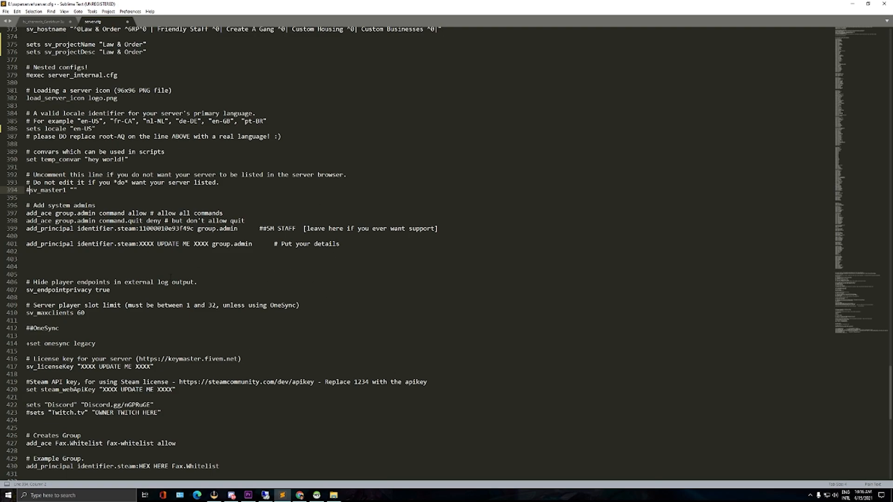
Step: Paste three copies of the placeholder add_principal admin entry below the original, leaving a blank line before the last copy
left_click_drag(26, 243, 253, 244)
key("ctrl+c")
left_click(343, 244)
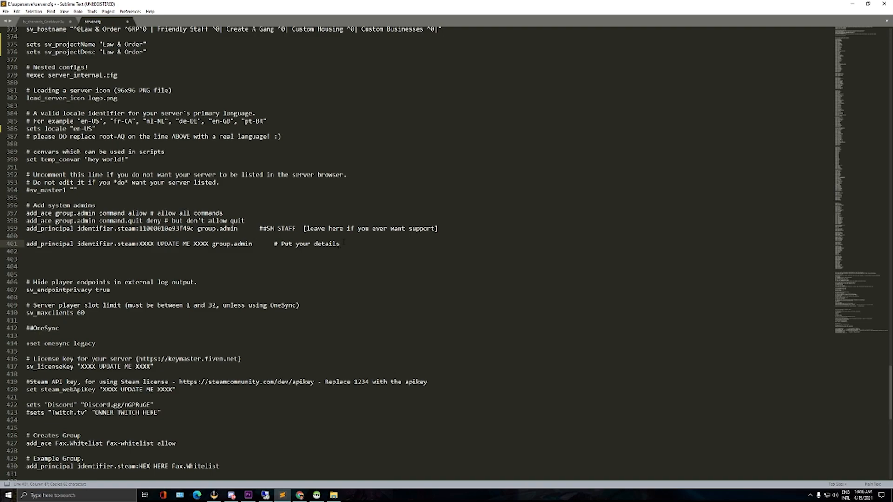
key("Return")
key("ctrl+v")
key("Return")
key("ctrl+v")
key("Return")
key("Return")
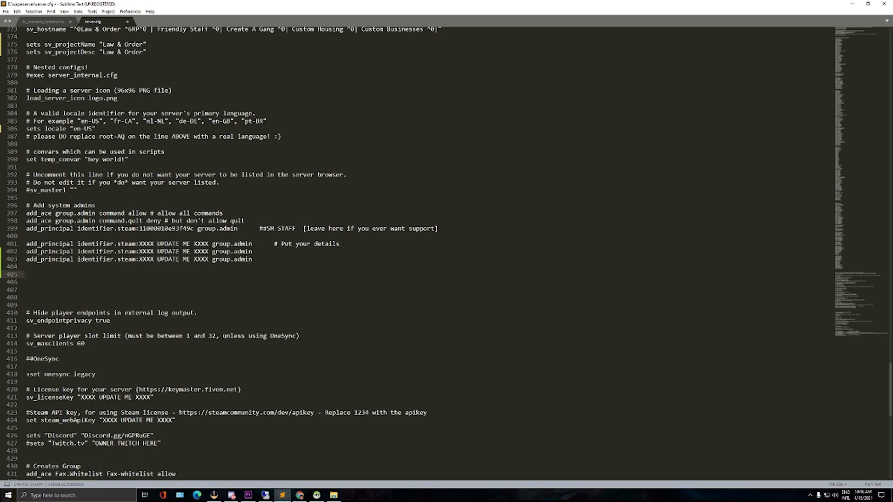
key("ctrl+v")
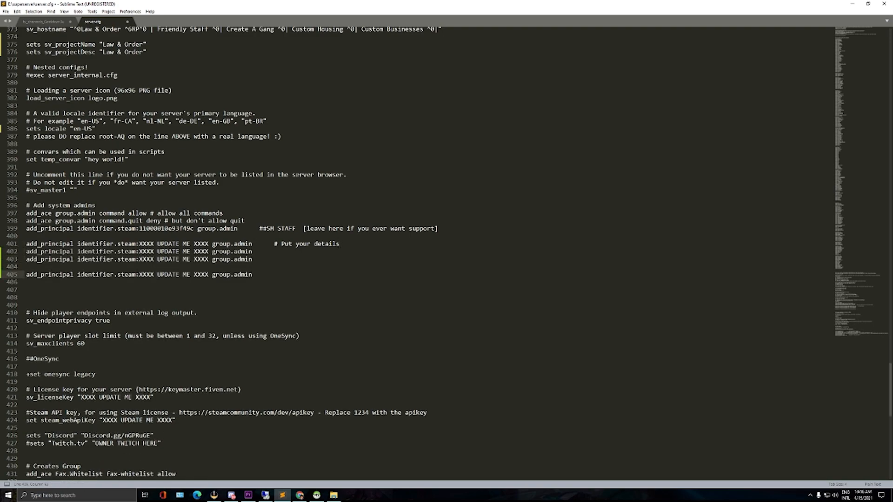
Step: Compare the placeholder in the first own add_principal line with the Steam identifier format in the staff line above
left_click_drag(139, 243, 154, 244)
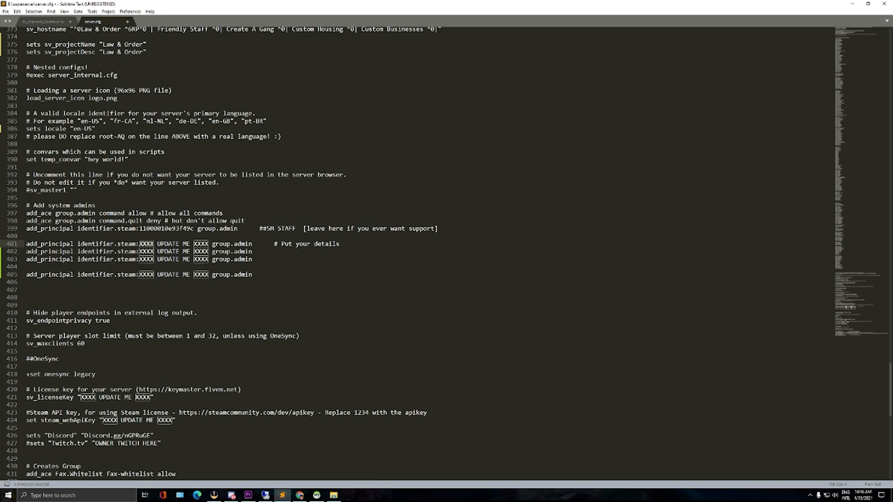
left_click(156, 244)
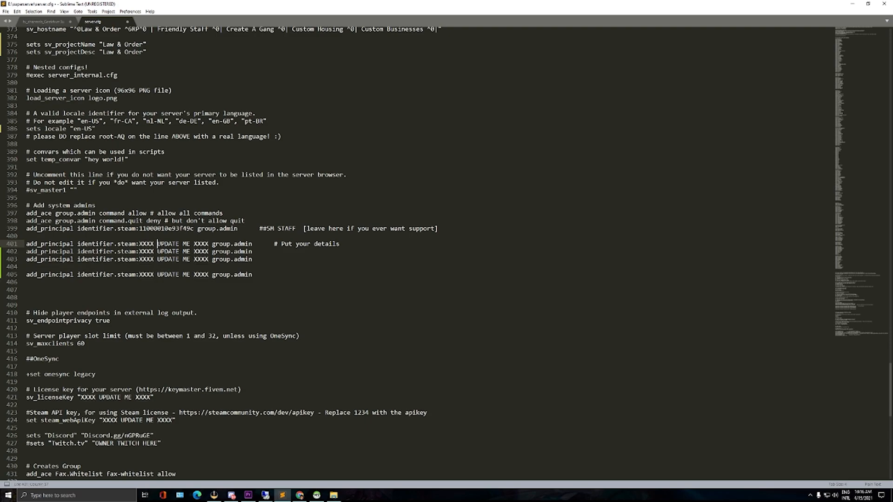
left_click_drag(140, 244, 208, 243)
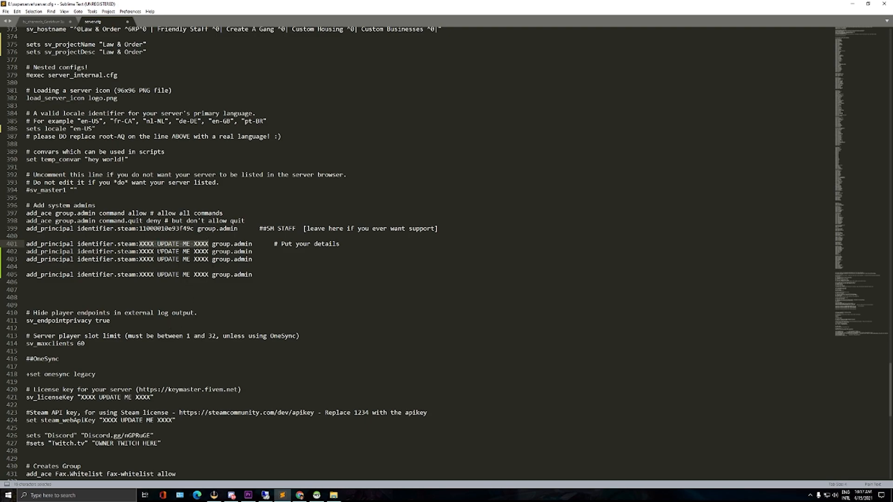
left_click_drag(117, 228, 193, 228)
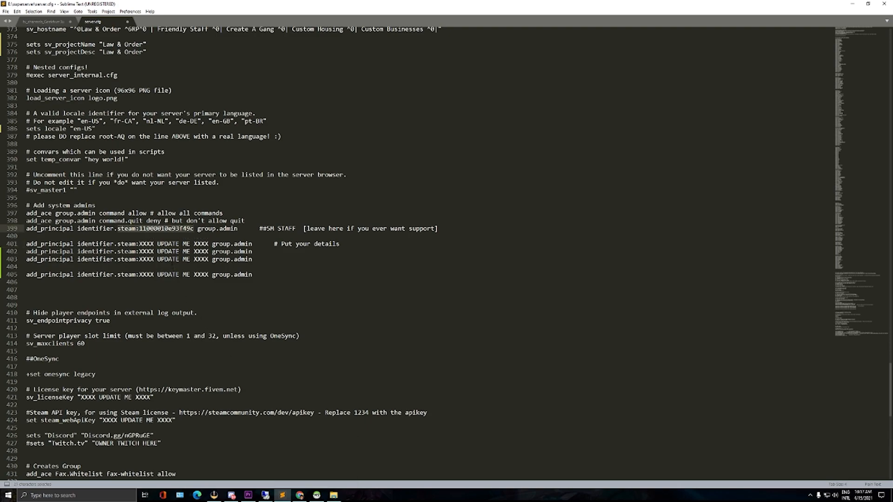
left_click(172, 229)
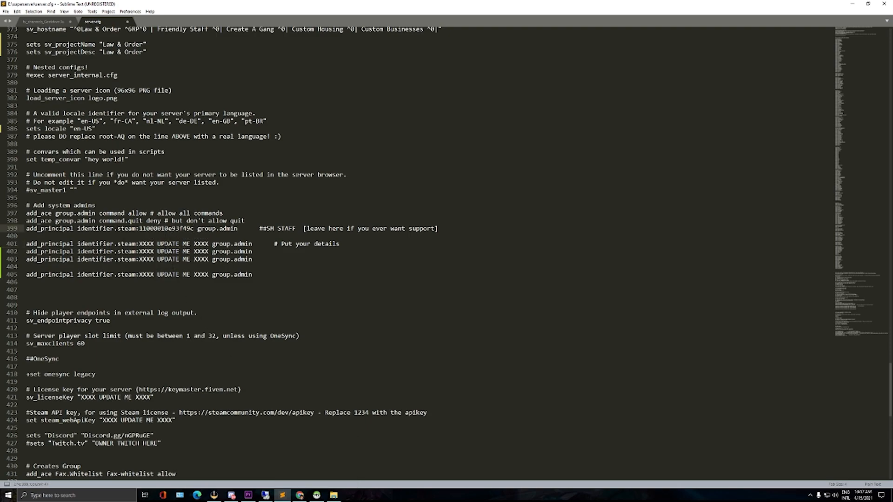
Step: Switch to HeidiSQL, show the data of the superrebuild database's users table, and copy a player's Steam identifier
left_click(316, 495)
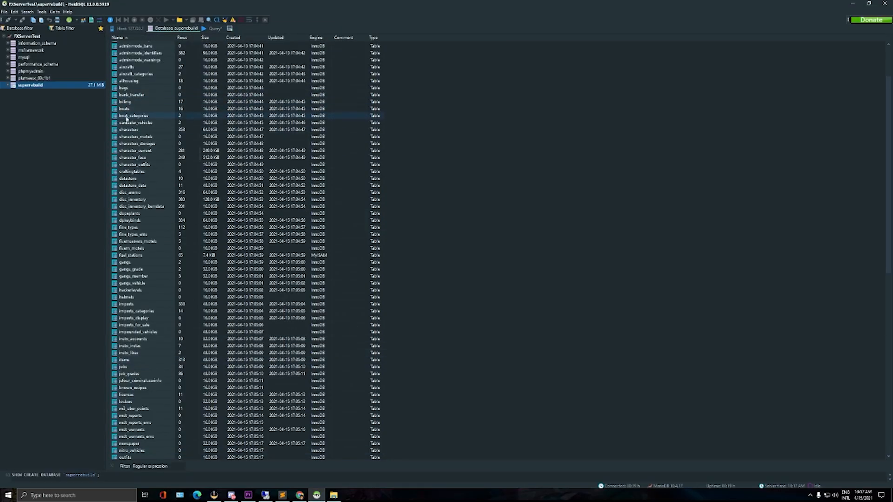
left_click(8, 86)
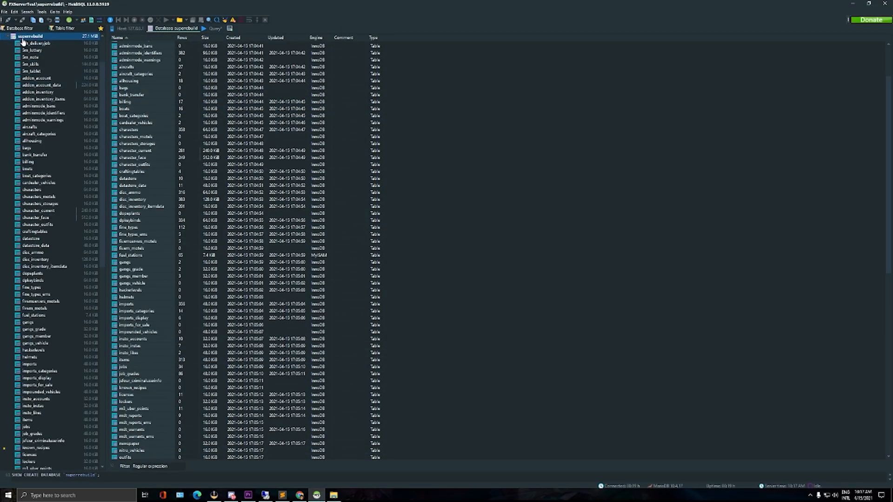
scroll(103, 169, "down", 15)
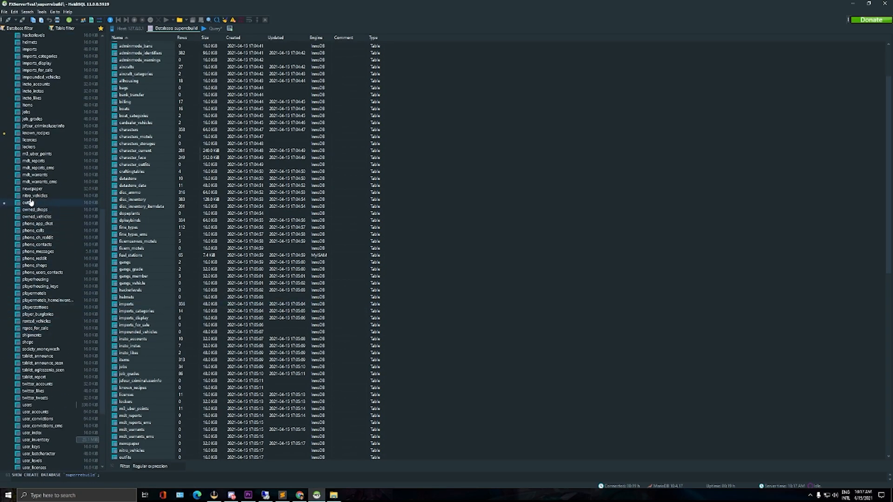
scroll(53, 297, "down", 2)
left_click(32, 364)
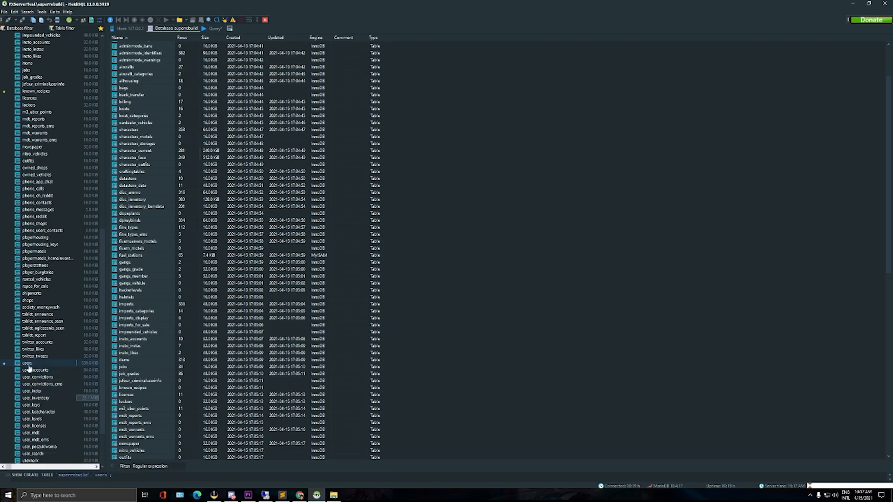
left_click(237, 28)
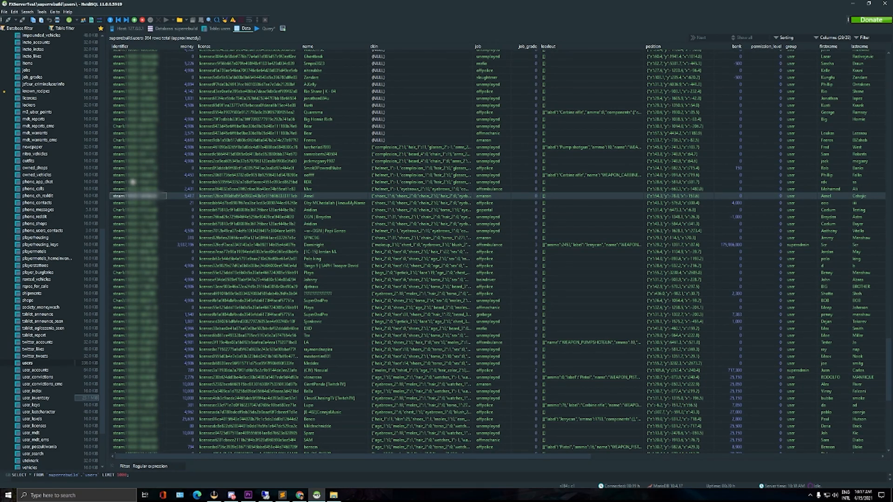
double_click(122, 197)
left_click(142, 155)
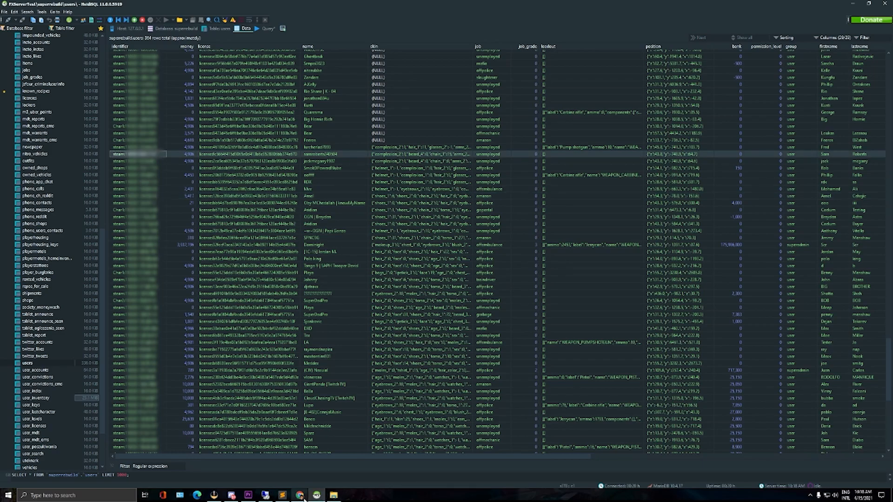
Step: Switch to server.cfg in Sublime Text and replace the Steam placeholder in the "Put your details" admin line with the copied Steam identifier
left_click(283, 495)
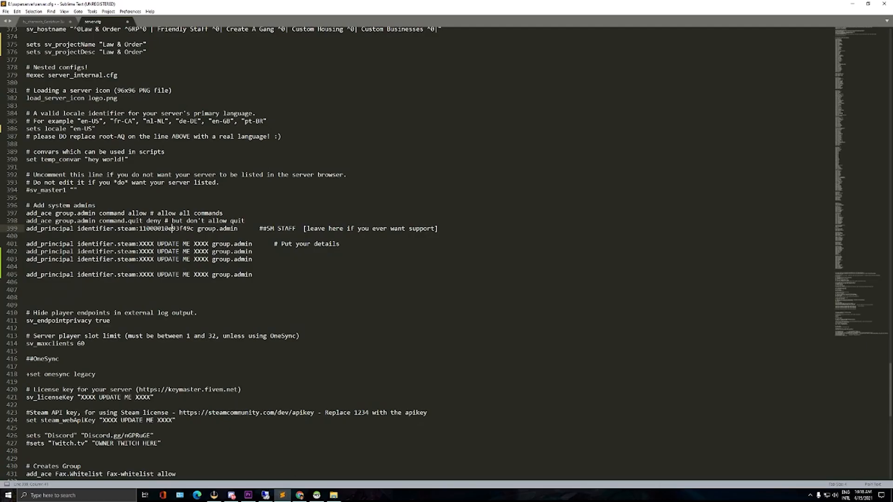
left_click_drag(118, 243, 211, 245)
left_click(212, 245)
left_click_drag(117, 243, 209, 250)
key("ctrl+v")
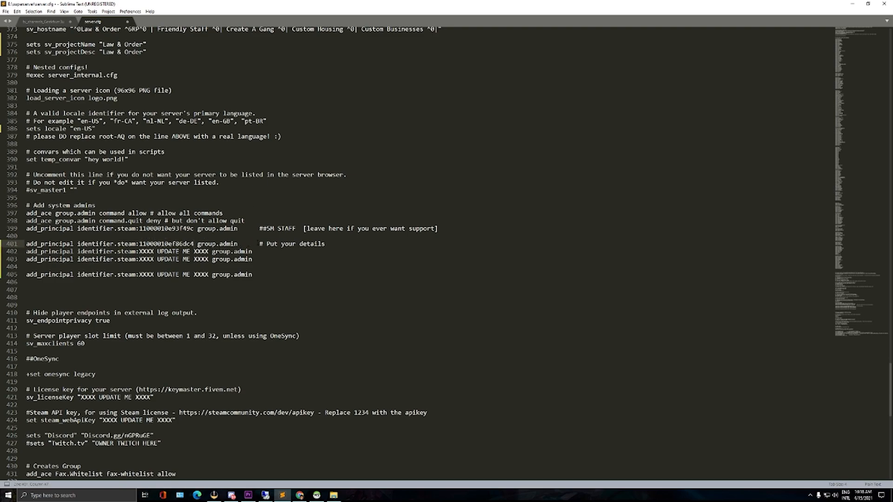
left_click_drag(267, 244, 323, 252)
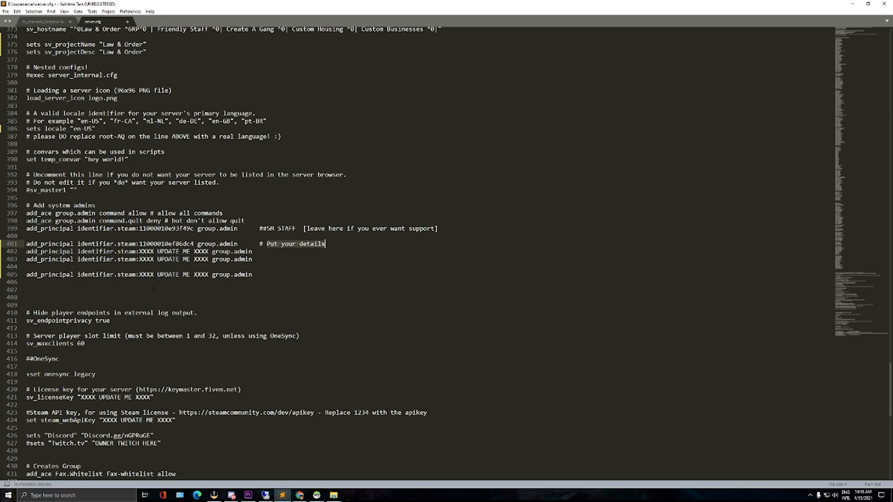
left_click(143, 236)
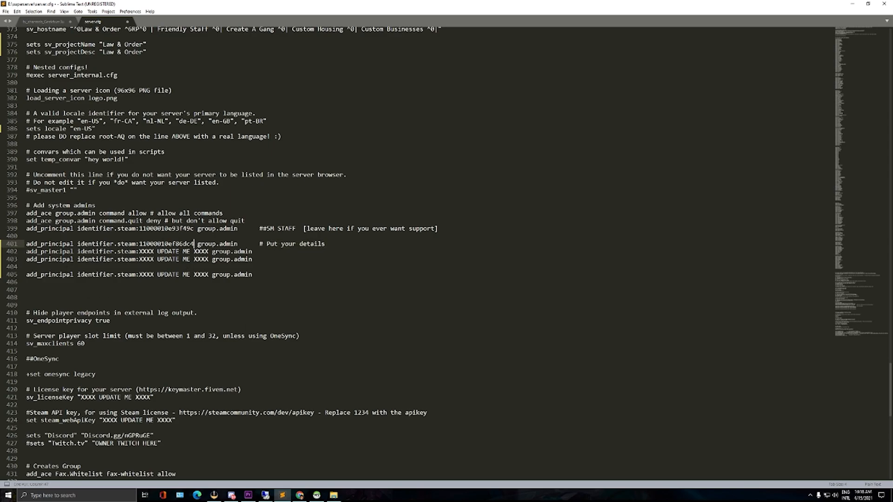
Step: Set sv_maxclients to 64
scroll(142, 236, "down", 2)
scroll(446, 254, "down", 3)
double_click(81, 221)
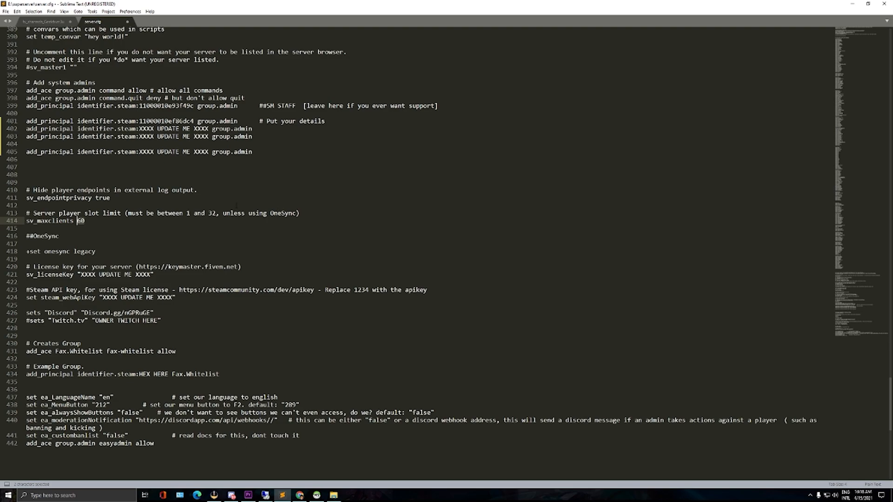
key("Right")
key("BackSpace")
key("BackSpace")
type("64")
Step: Examine the keymaster address, the sv_licenseKey placeholder and the Steam API key address in server.cfg
left_click_drag(80, 274, 238, 267)
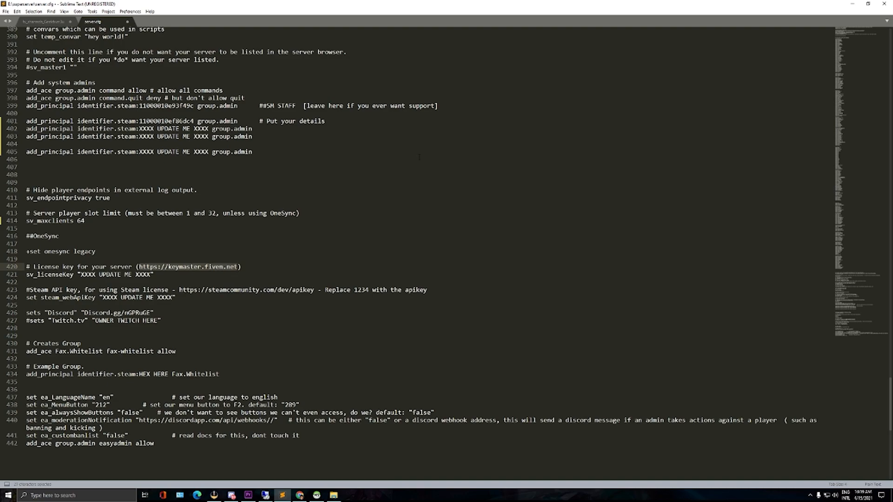
left_click_drag(80, 274, 152, 274)
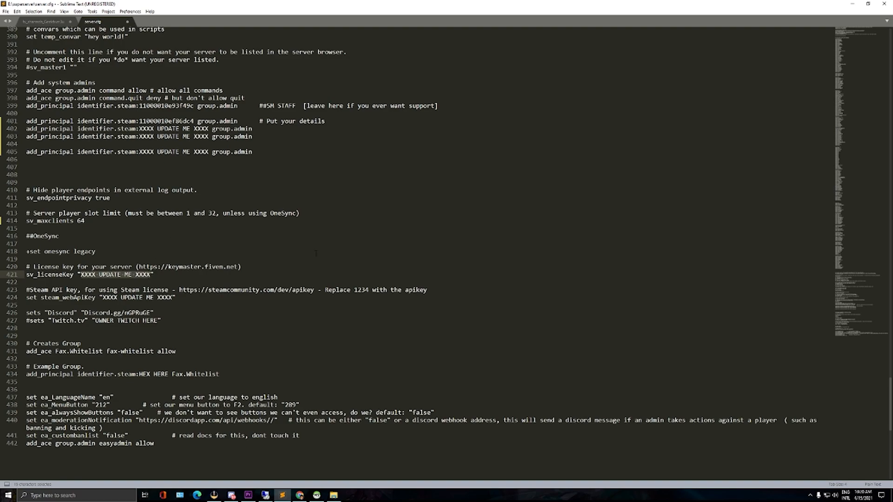
left_click_drag(179, 290, 314, 290)
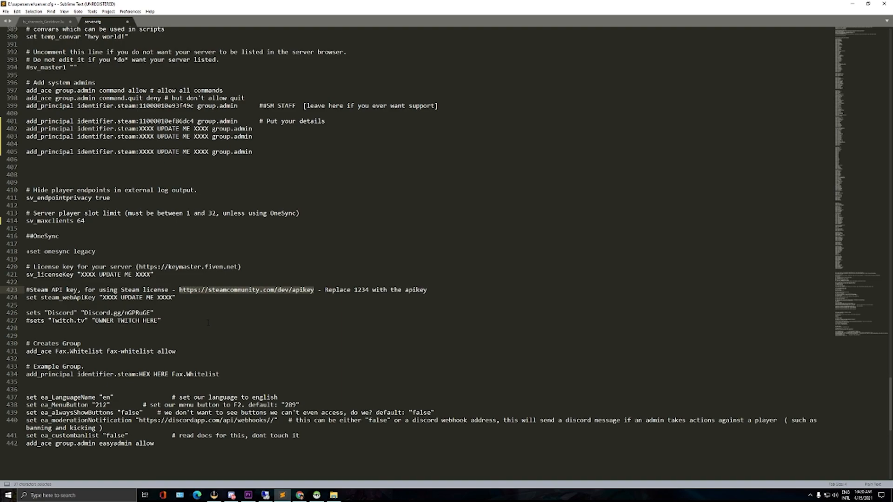
Step: Point out the steam_webApiKey placeholder in server.cfg and close both Sublime Text and HeidiSQL
left_click_drag(103, 297, 173, 298)
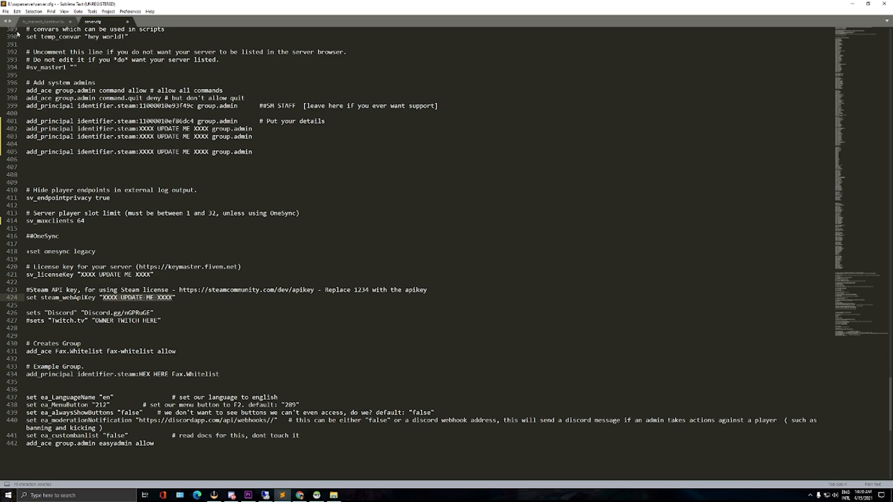
left_click(6, 11)
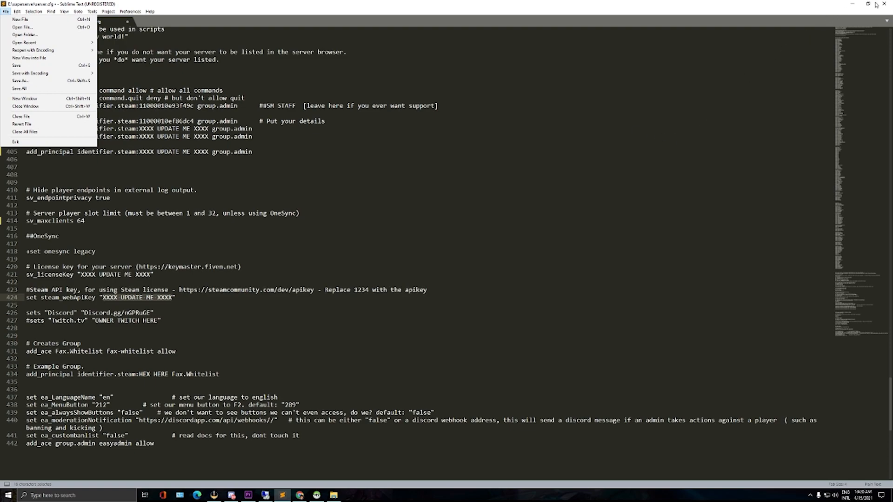
left_click(829, 3)
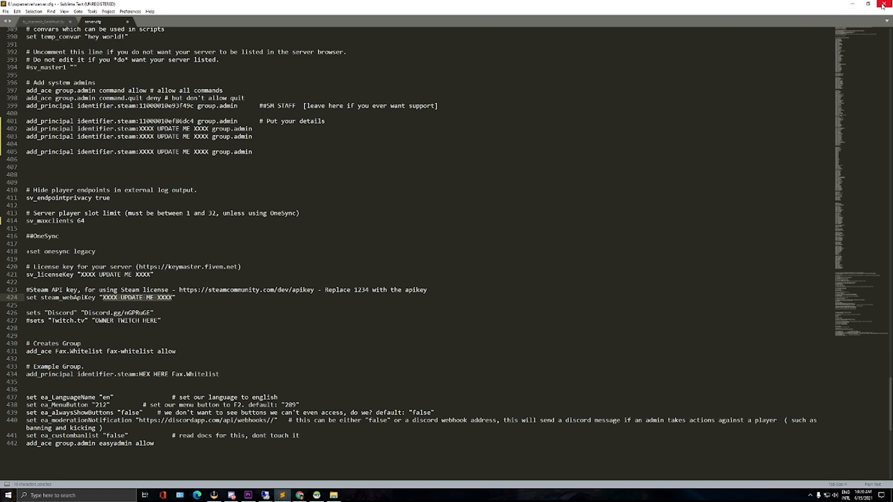
left_click(884, 4)
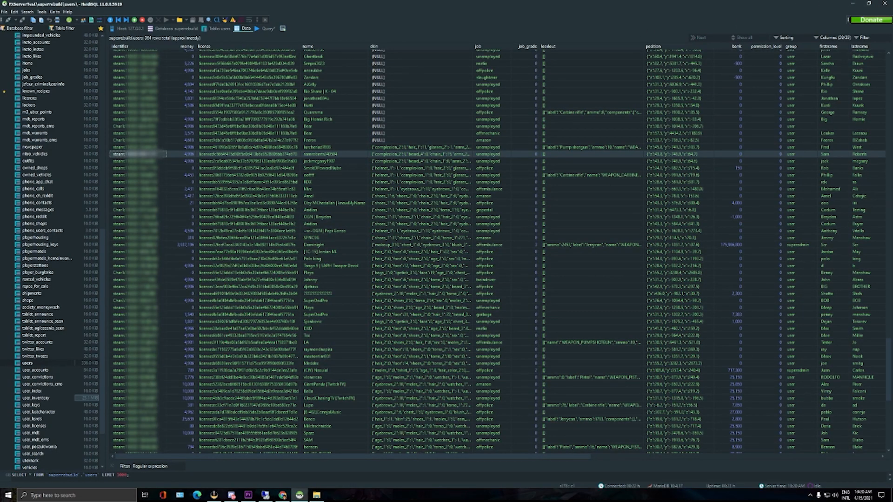
left_click(884, 4)
Step: Browse in File Explorer to the superserver folder on the Software (E:) drive
left_click_drag(300, 18, 419, 29)
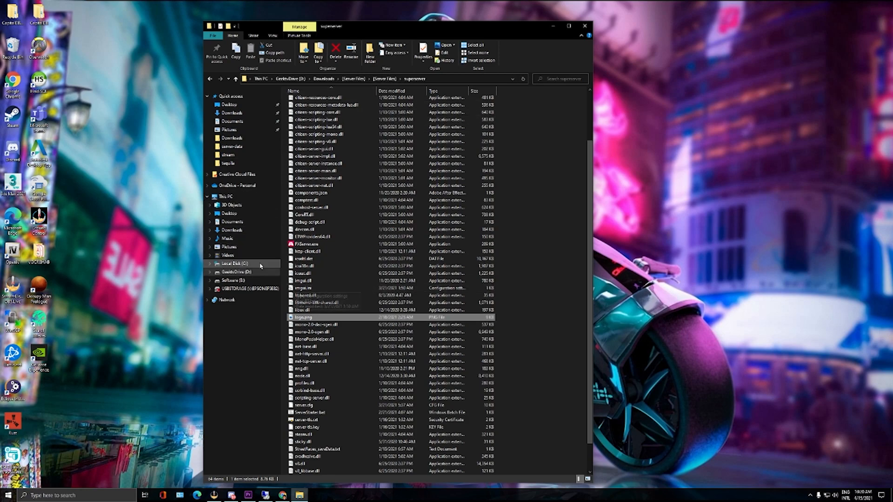
left_click(234, 273)
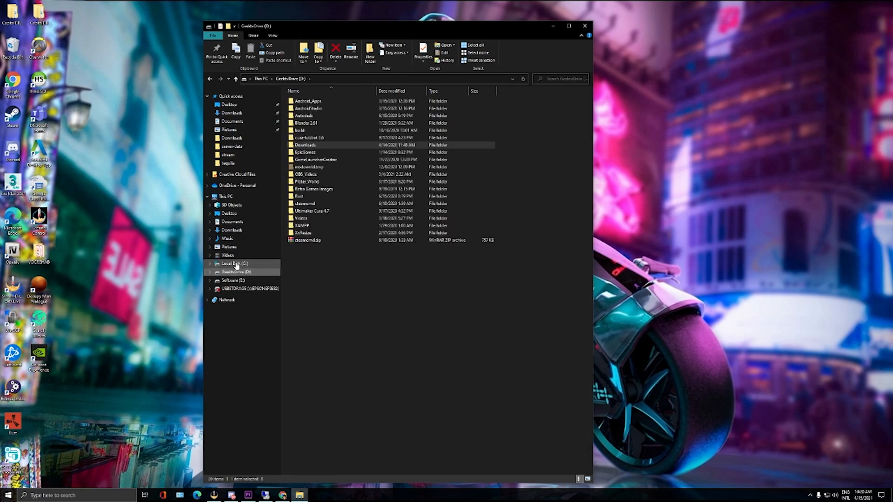
left_click(235, 263)
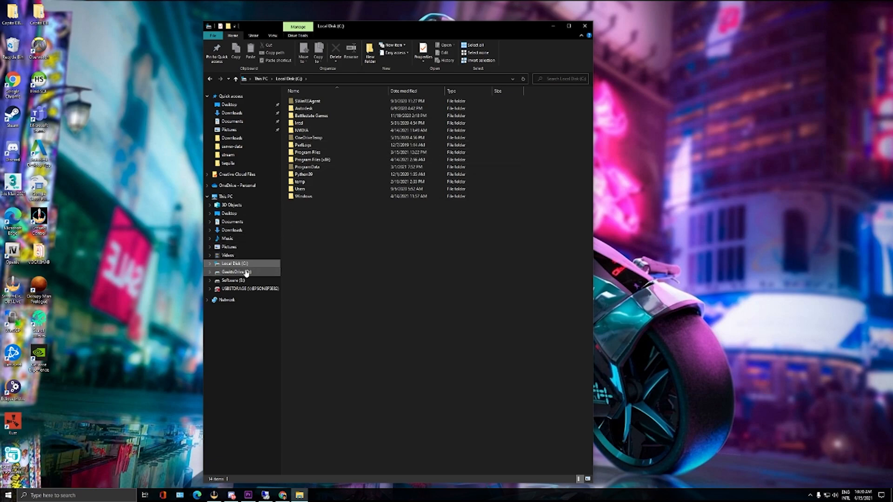
left_click(260, 272)
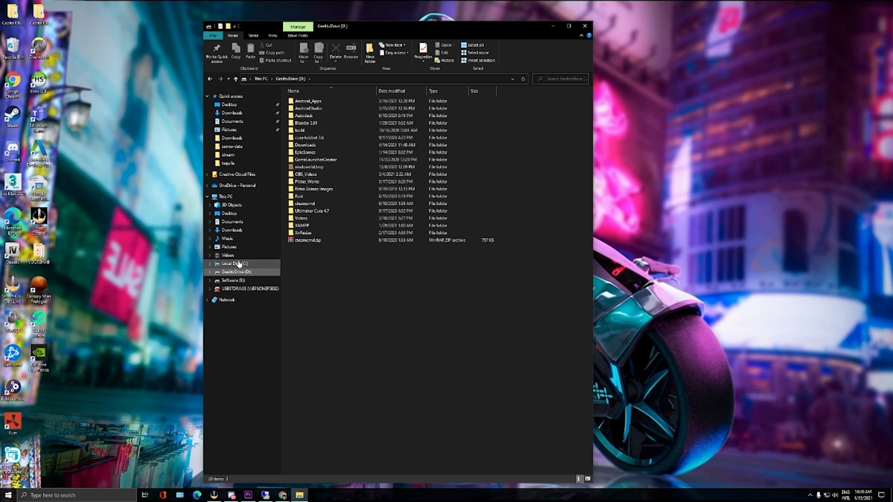
left_click(233, 281)
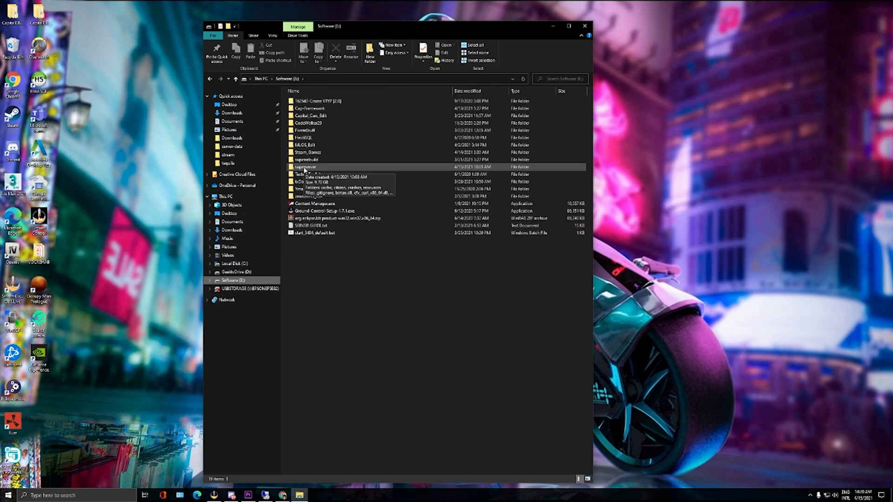
double_click(306, 169)
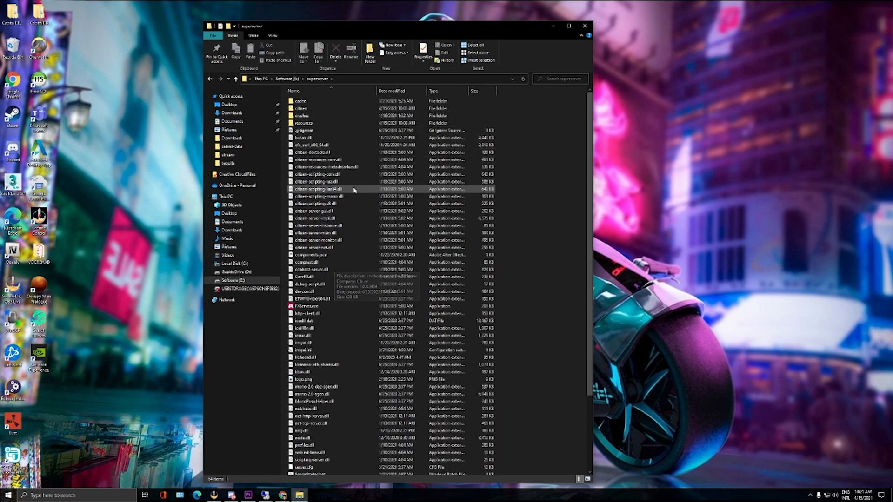
Step: Launch FXServer.exe from the superserver folder and arrange the txAdmin console and browser windows side by side
left_click(309, 308)
double_click(309, 307)
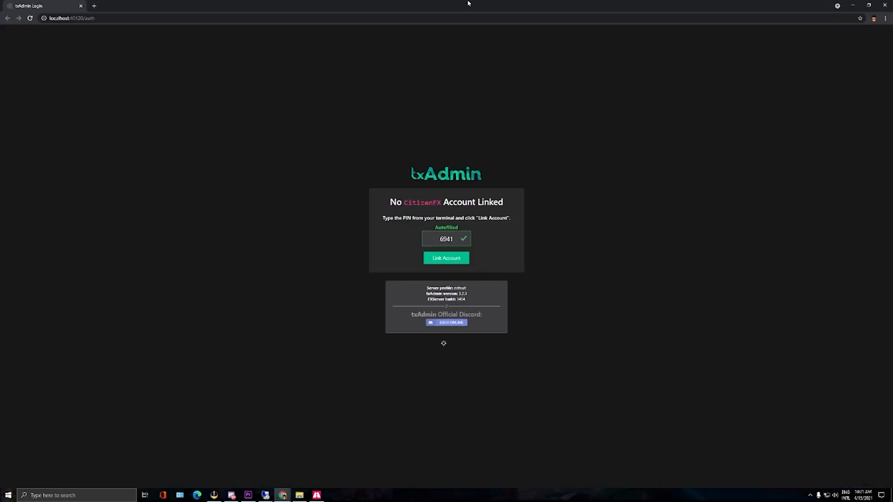
double_click(468, 3)
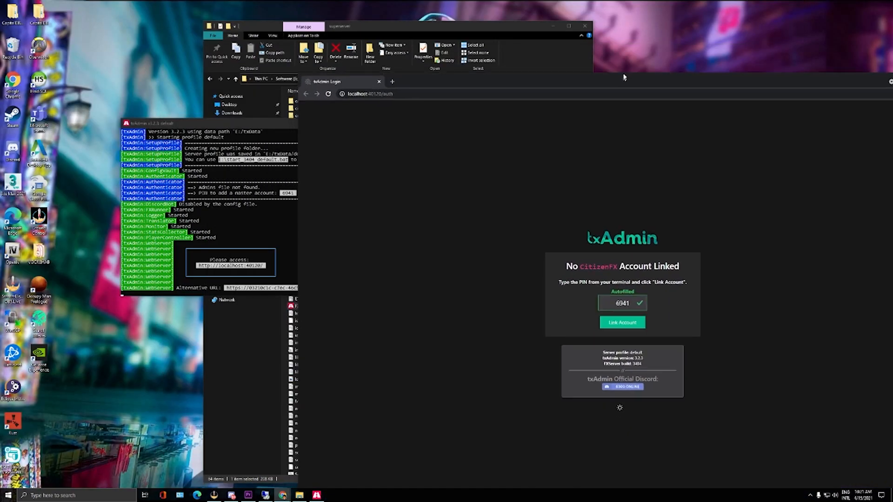
left_click(188, 120)
left_click_drag(189, 120, 159, 102)
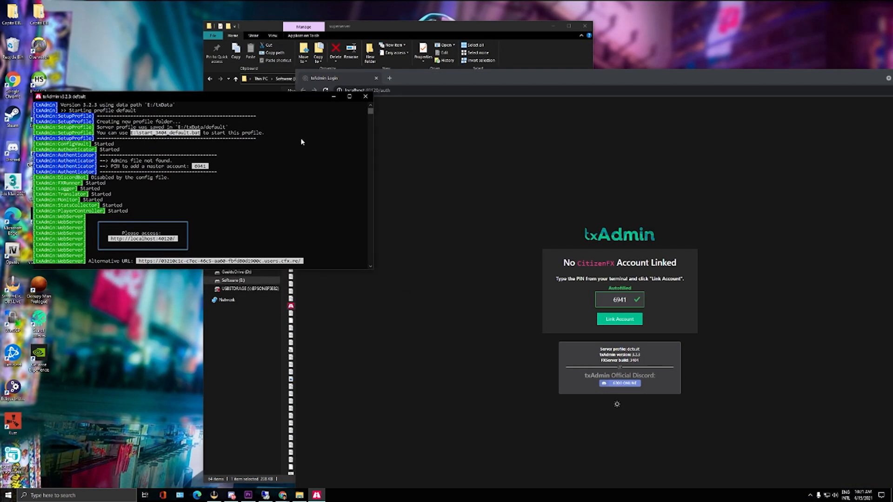
left_click_drag(567, 83, 548, 47)
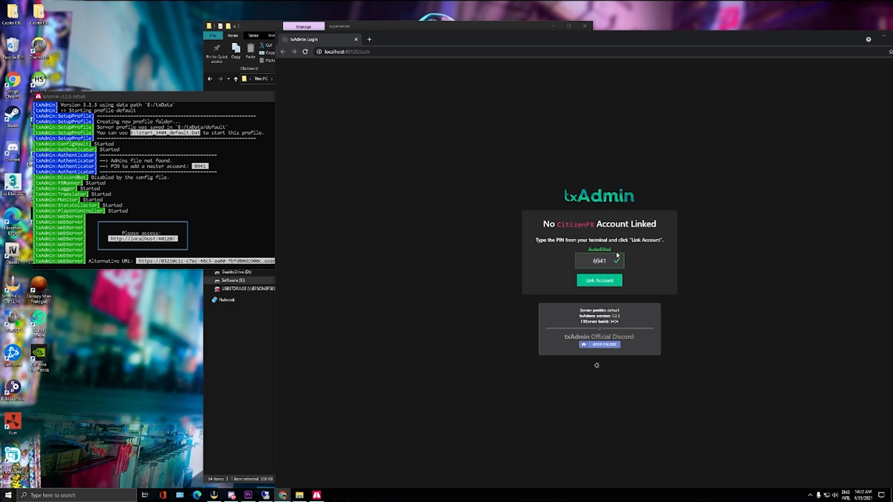
Step: Link the CitizenFX account to txAdmin and allow the requested identity permissions
left_click(598, 281)
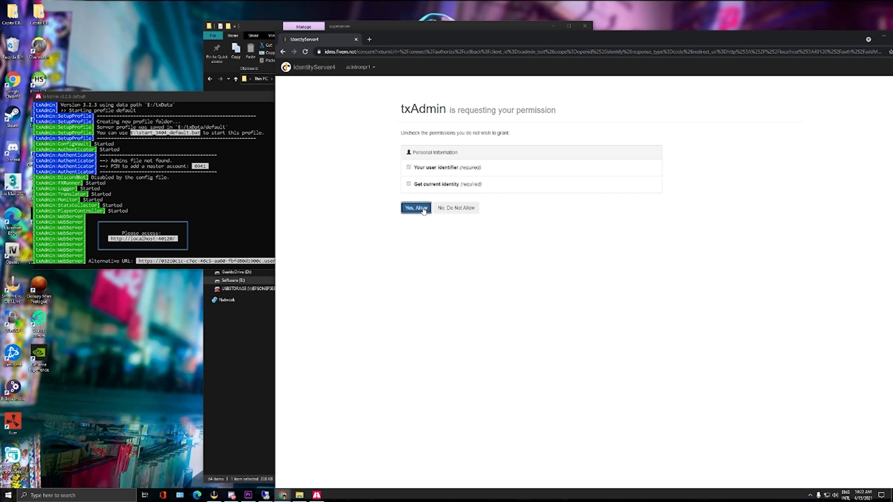
left_click(424, 209)
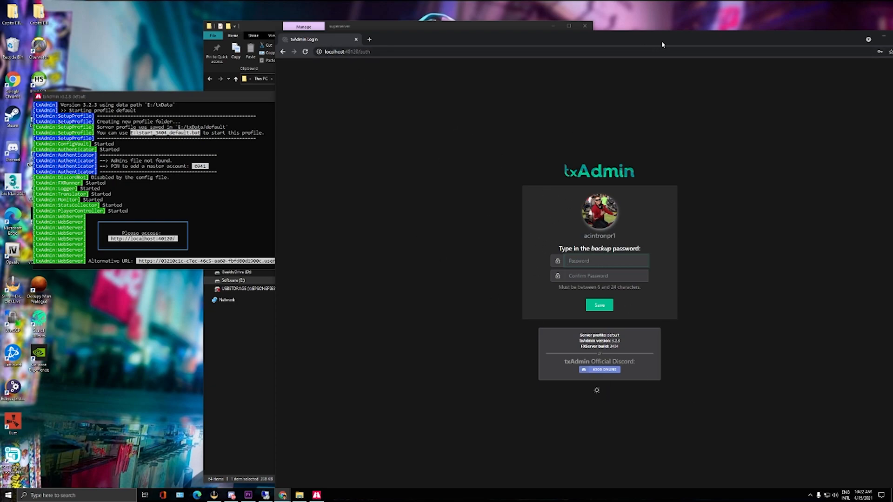
left_click_drag(660, 41, 626, 28)
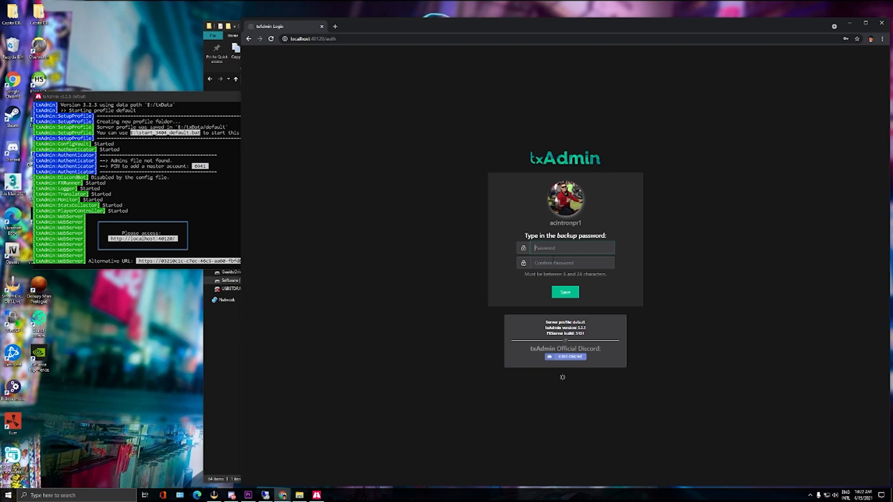
Step: Enter the txAdmin backup password, re-enter it in the confirmation field, and save it
left_click(566, 248)
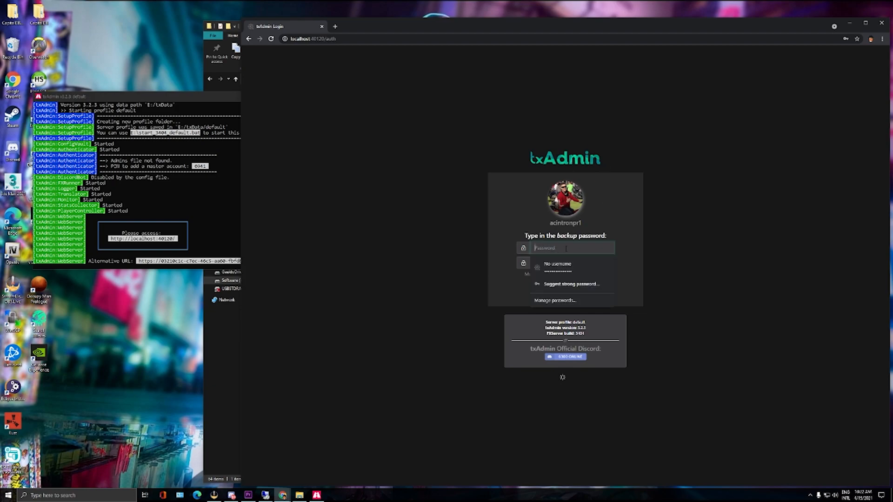
type("**************")
key("Tab")
type("******")
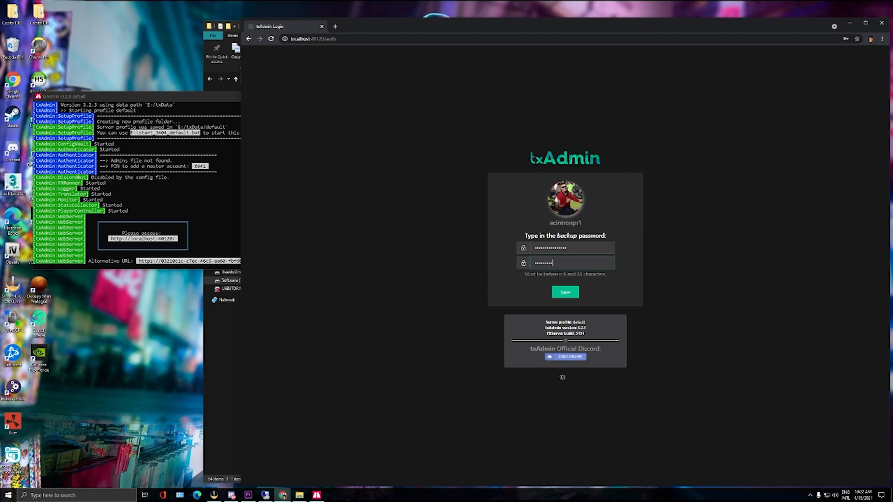
left_click(566, 292)
double_click(561, 263)
key("BackSpace")
type("***")
key("Return")
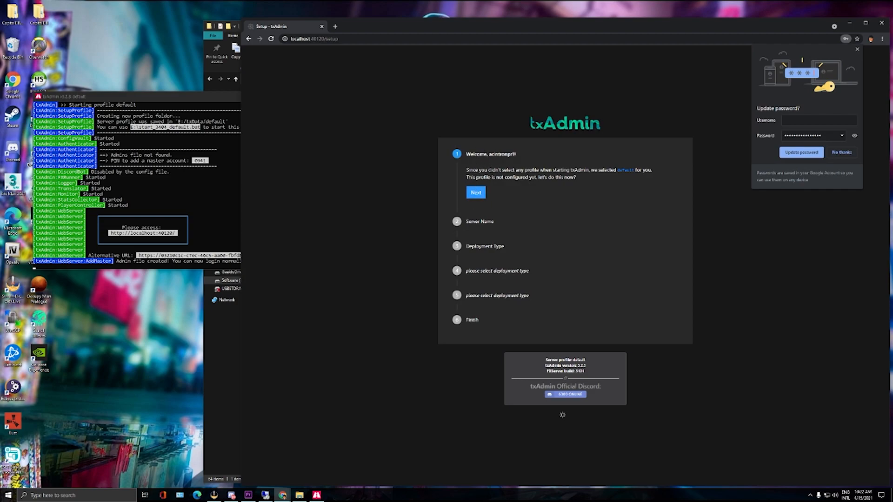
Step: Start the txAdmin setup, name the server 5M Servers Build and choose Local Server Data as the deployment type
left_click(480, 194)
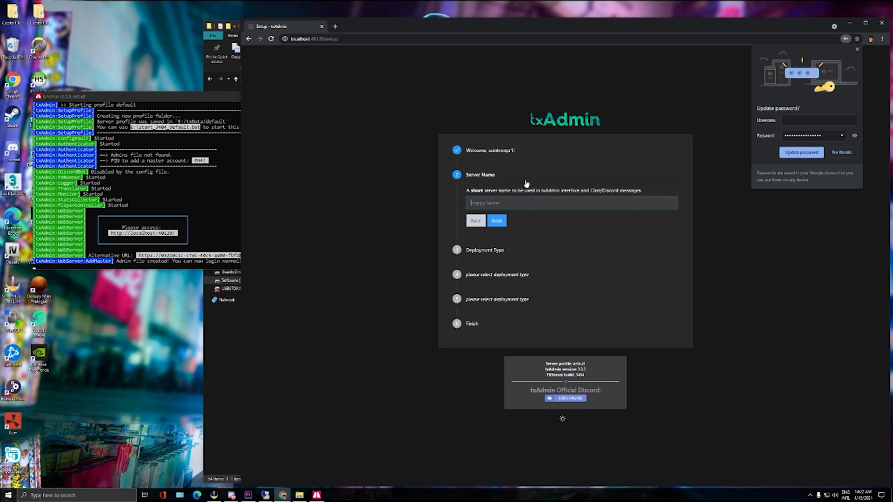
type("S")
key("BackSpace")
key("BackSpace")
type("SM Servers")
left_click(497, 220)
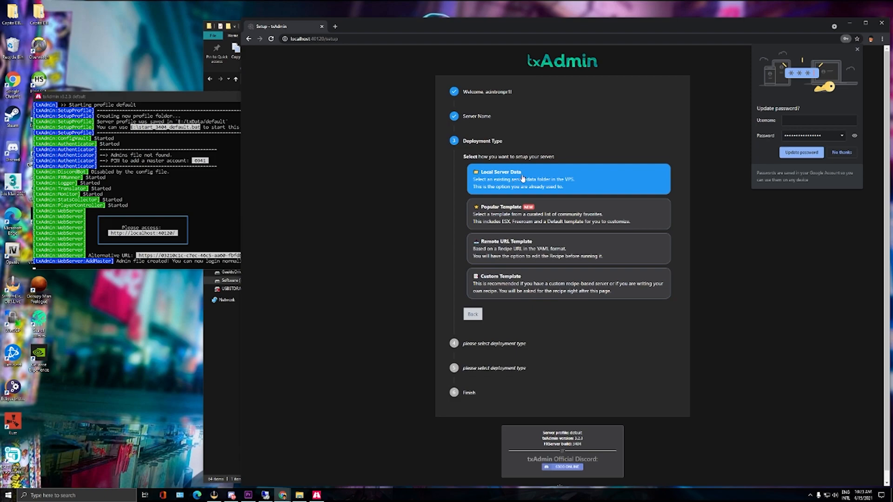
left_click(516, 180)
Step: Set the local server data folder to E:\superserver by copying its path from File Explorer, and continue to the Server CFG File stage
left_click(511, 260)
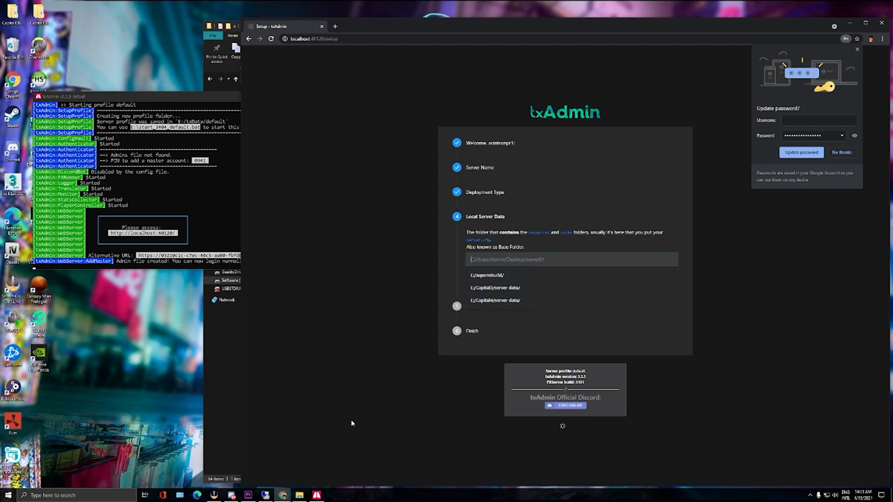
left_click(300, 496)
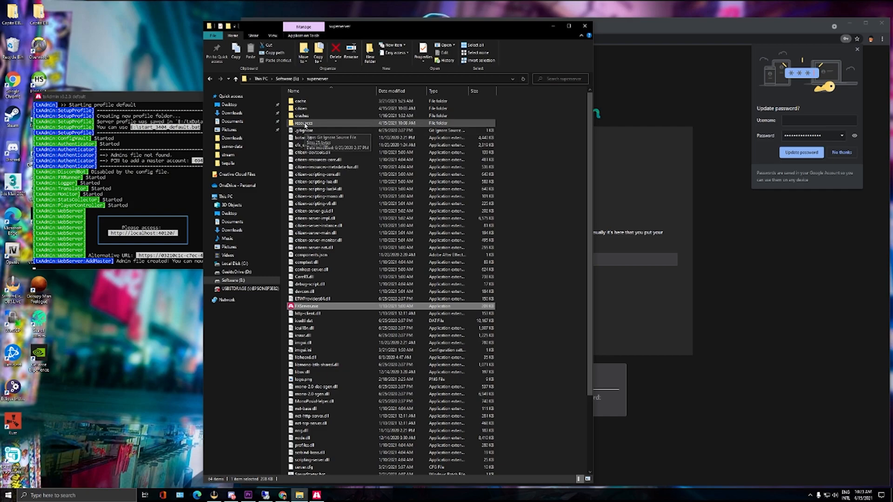
right_click(319, 83)
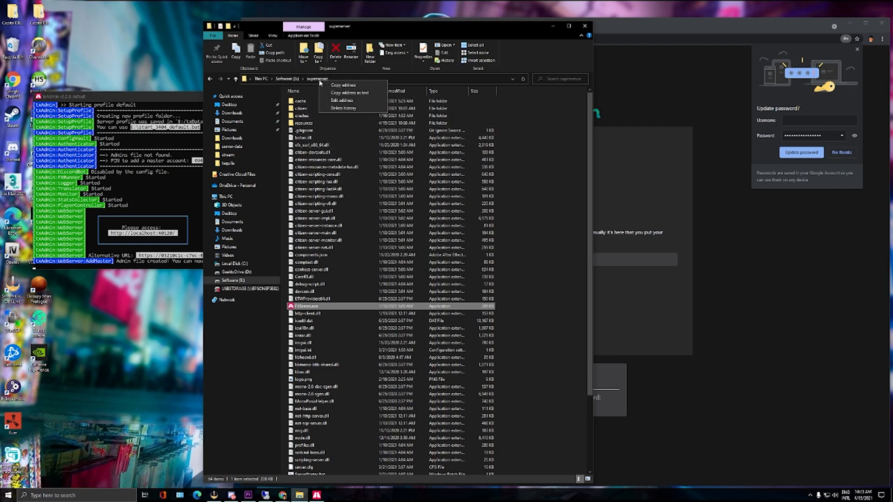
left_click(355, 93)
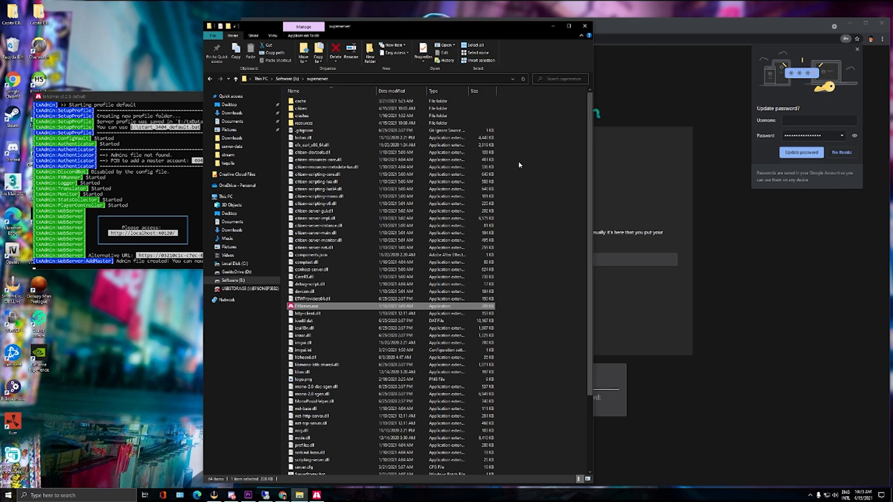
left_click(691, 83)
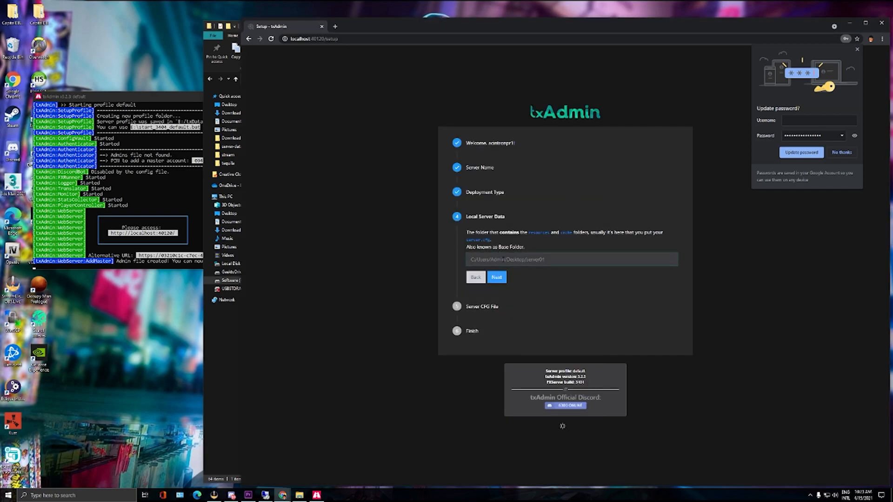
right_click(503, 260)
left_click(520, 320)
left_click(500, 280)
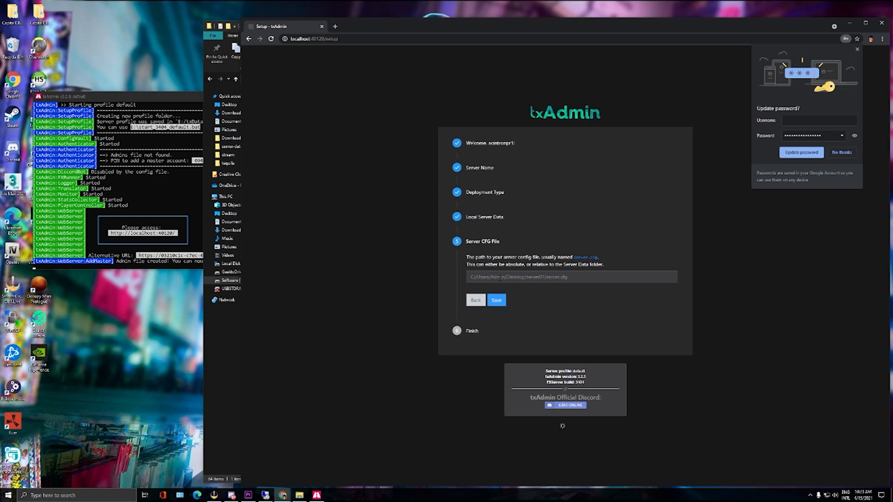
Step: Set the server CFG file path to server.cfg inside E:\superserver and save it
left_click(506, 277)
type("E:\\superserver")
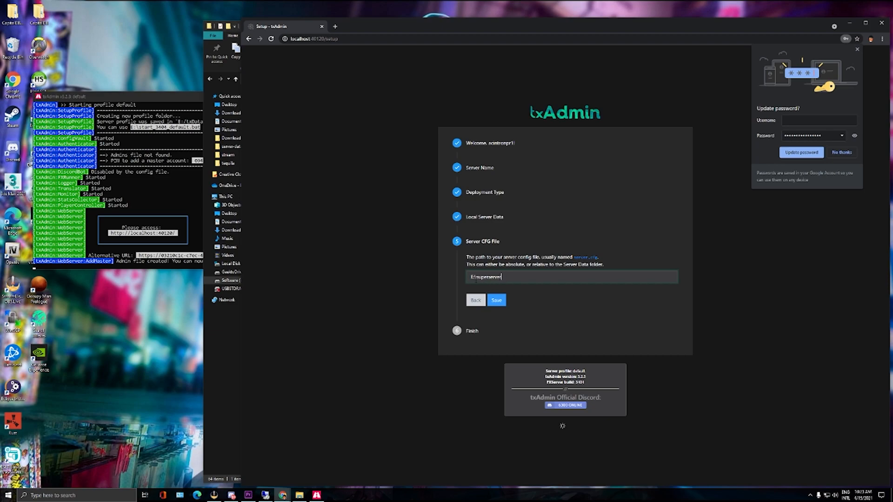
key("BackSpace")
type("//server")
key("BackSpace")
key("BackSpace")
key("BackSpace")
left_click(495, 300)
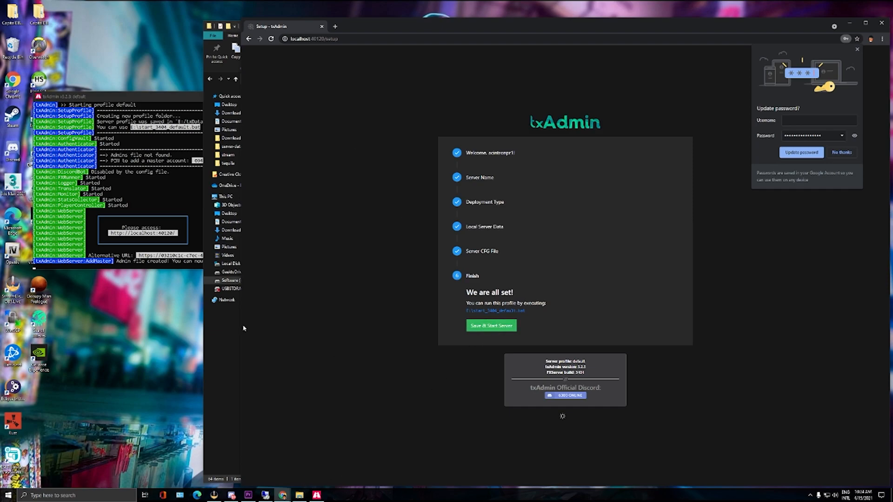
Step: Save the profile, start the server, and move the txAdmin console window down to follow the resources loading
left_click(485, 328)
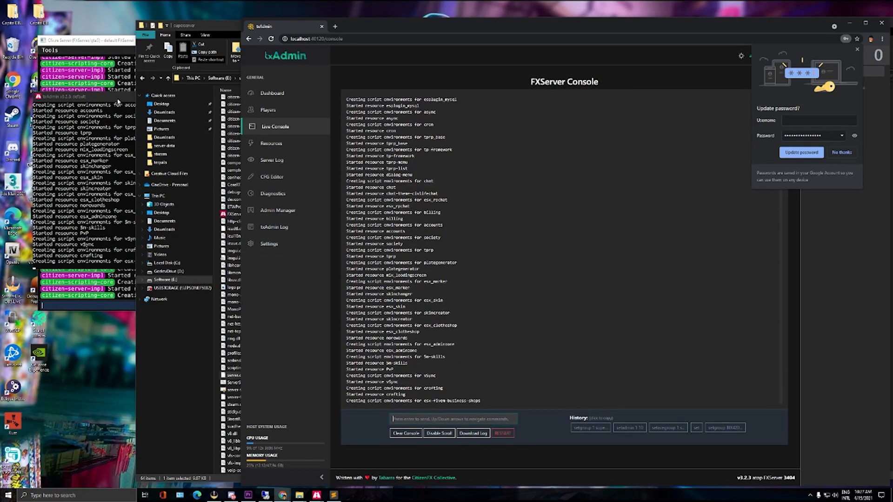
left_click(217, 97)
left_click_drag(218, 96, 215, 270)
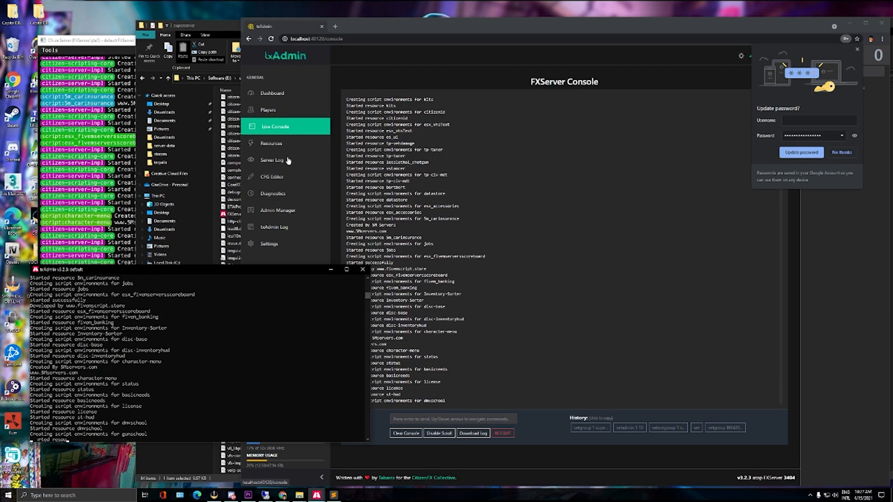
Step: Open the txAdmin dashboard to check the server status and bring the txAdmin console forward to examine its startup output
left_click(270, 94)
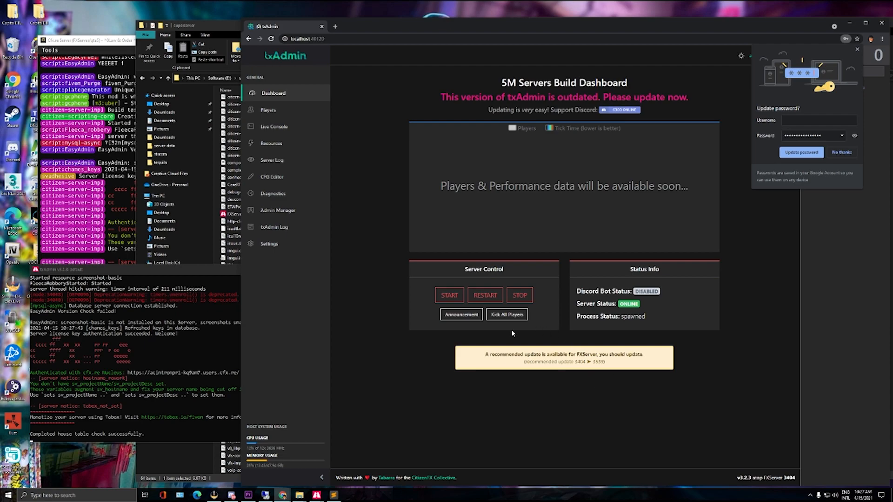
left_click(181, 274)
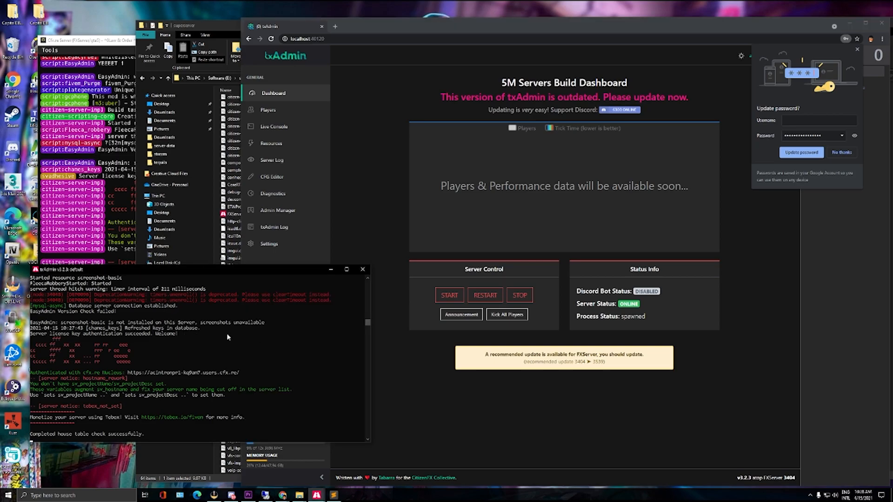
left_click_drag(245, 266, 261, 98)
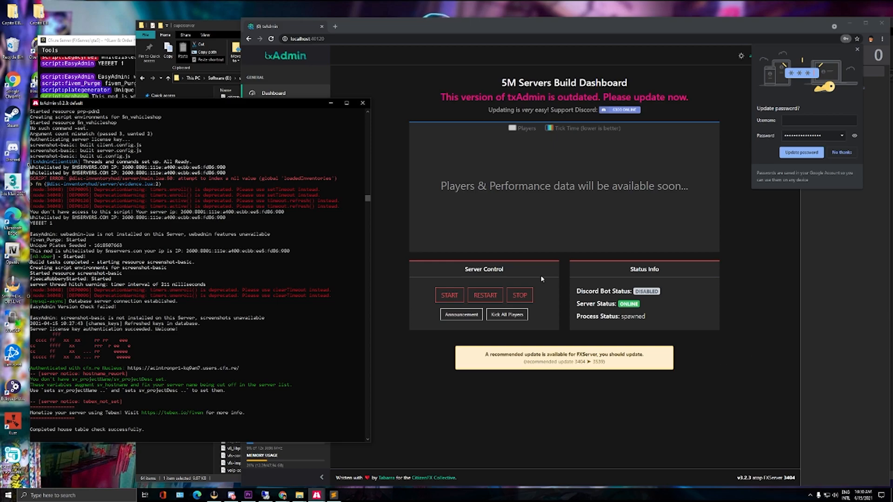
Step: Launch the FiveM client
left_click(125, 496)
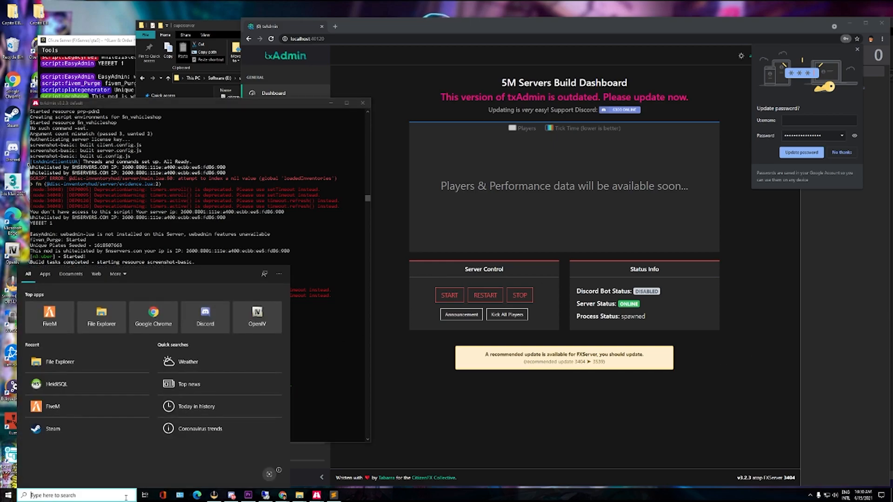
type("fivem")
key("Return")
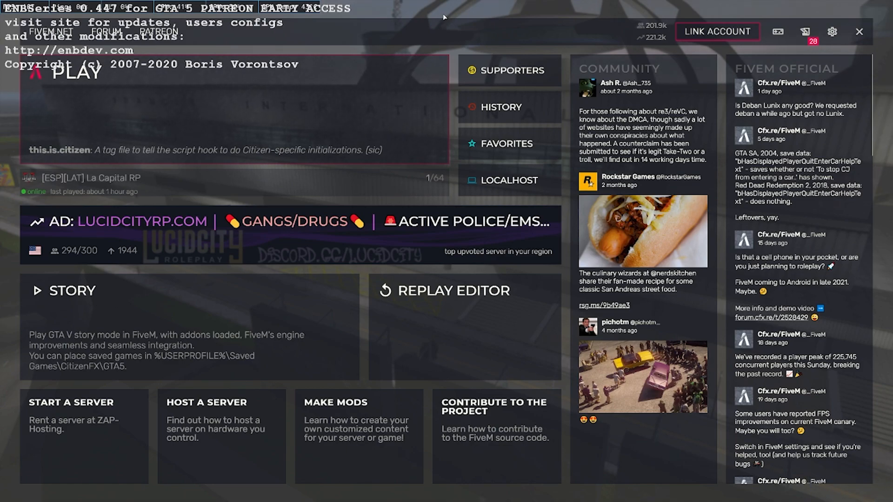
Step: Draft an example connect command for 168.45.20.21:30120 in FiveM's client console
key("F8")
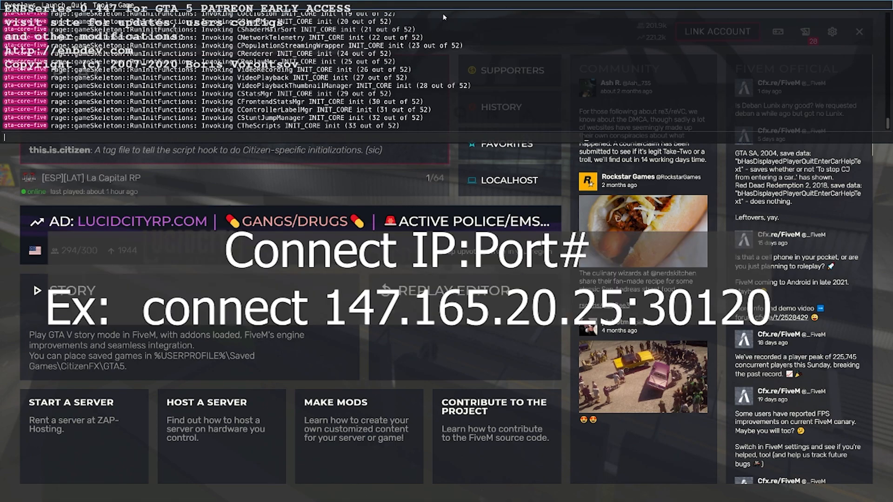
type("connec")
key("BackSpace")
key("BackSpace")
key("BackSpace")
key("BackSpace")
type("onnect")
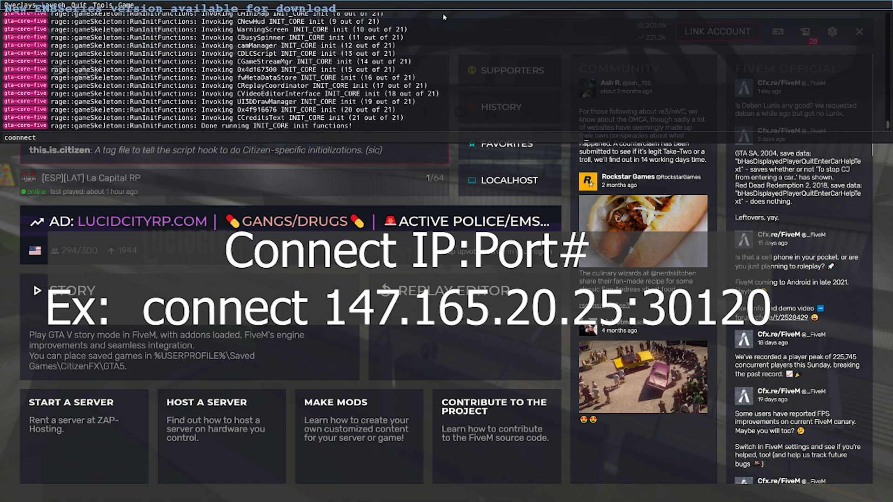
type("ip:30120")
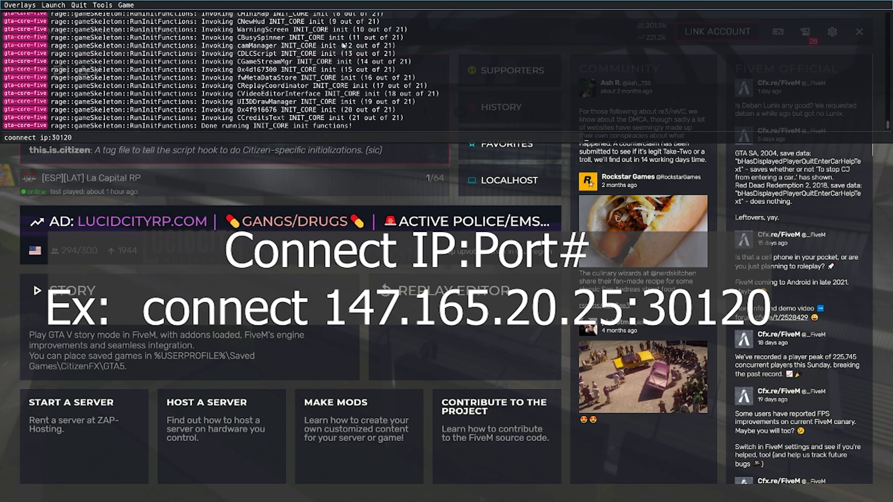
key("BackSpace")
key("BackSpace")
type("168.41.20.21")
left_click_drag(128, 134, 8, 134)
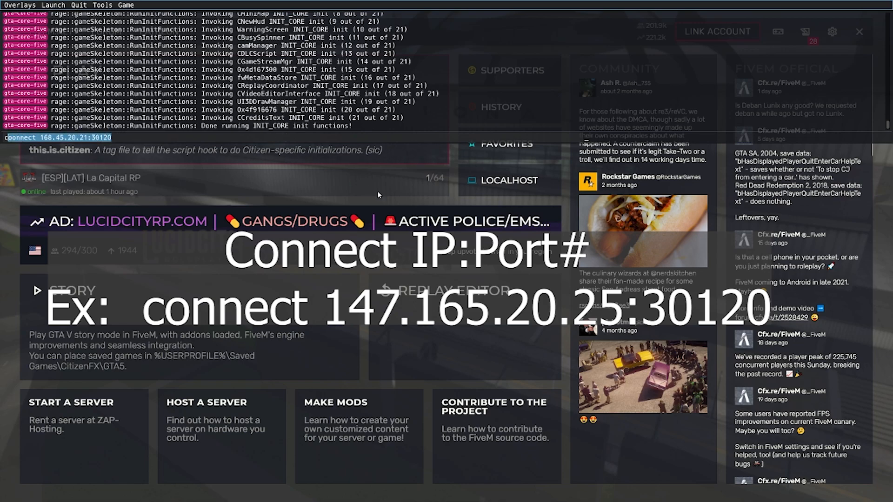
Step: Discard the drafted console command and try to join the localhost server instead
key("End")
key("BackSpace")
key("BackSpace")
key("BackSpace")
key("BackSpace")
key("BackSpace")
key("BackSpace")
key("BackSpace")
key("BackSpace")
key("BackSpace")
key("BackSpace")
key("BackSpace")
key("BackSpace")
key("BackSpace")
key("BackSpace")
key("BackSpace")
key("BackSpace")
key("BackSpace")
key("BackSpace")
key("BackSpace")
key("BackSpace")
key("BackSpace")
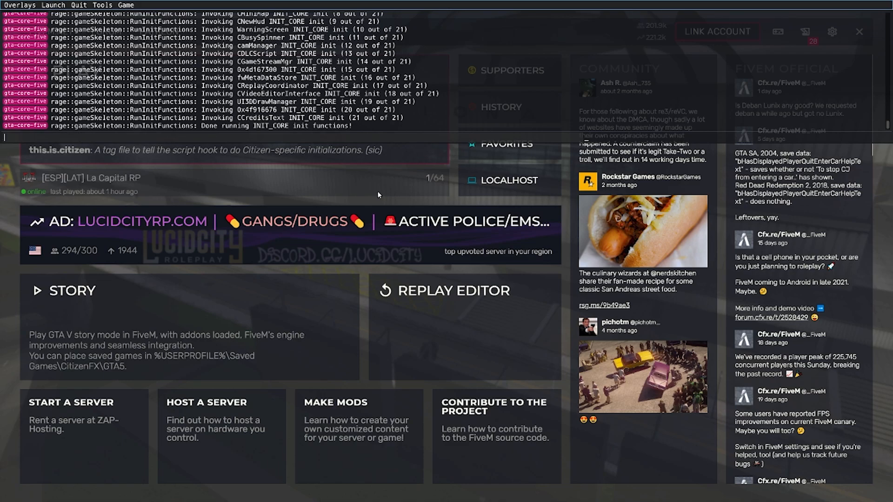
key("F8")
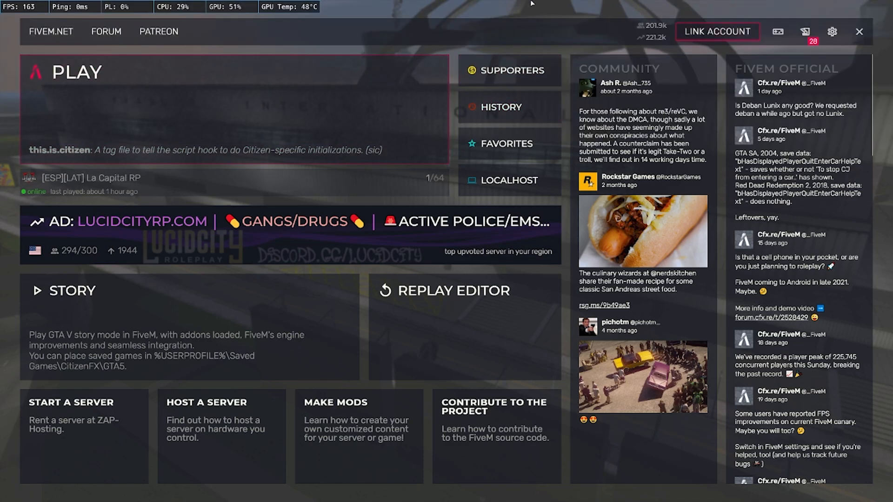
left_click(522, 178)
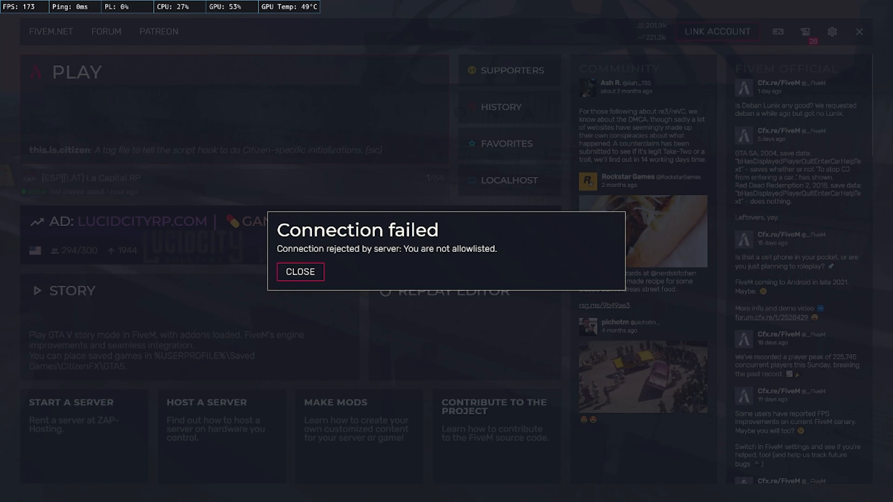
Step: Switch to File Explorer, open server.cfg from the superserver folder in Sublime Text, and maximize the editor window
key("alt+Tab")
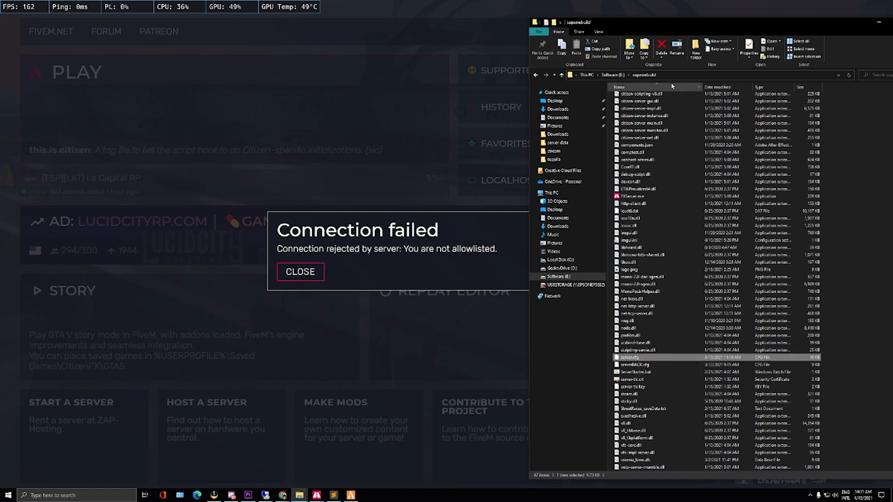
left_click(607, 75)
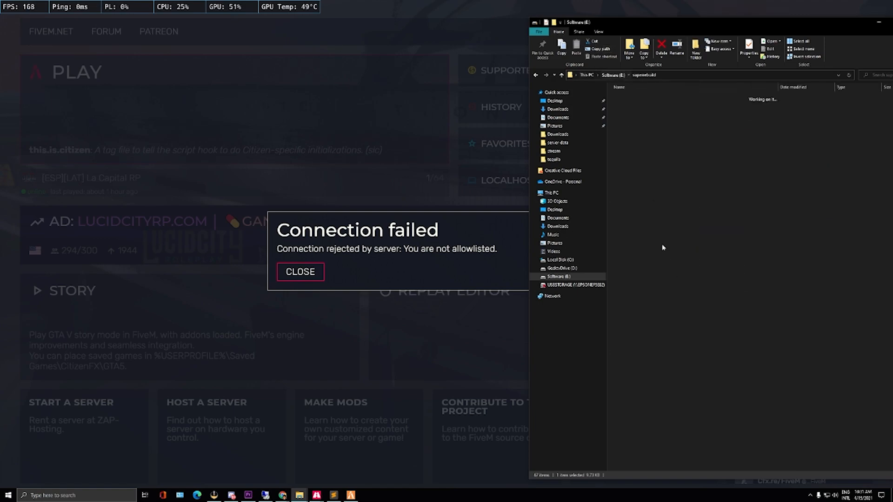
double_click(642, 170)
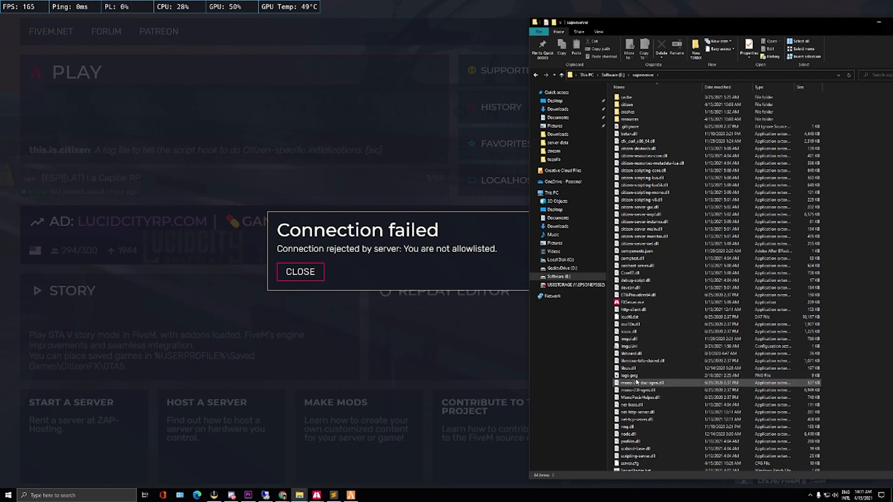
scroll(636, 381, "down", 3)
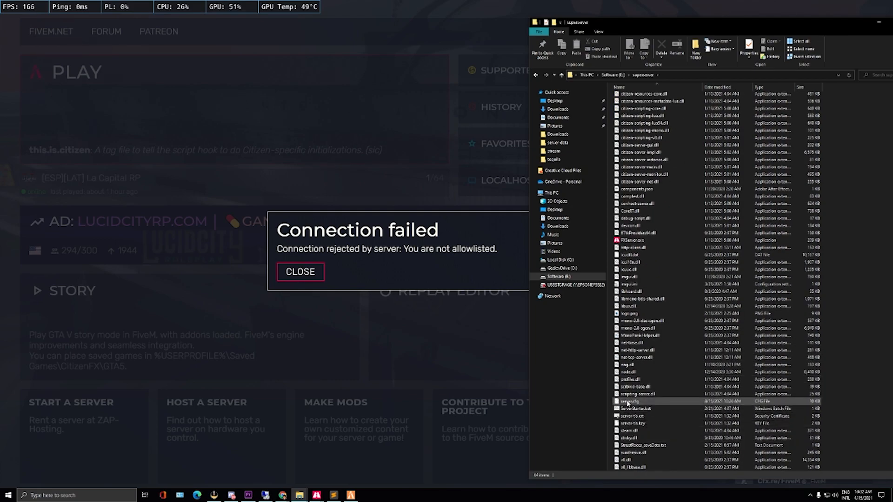
right_click(627, 403)
left_click(665, 268)
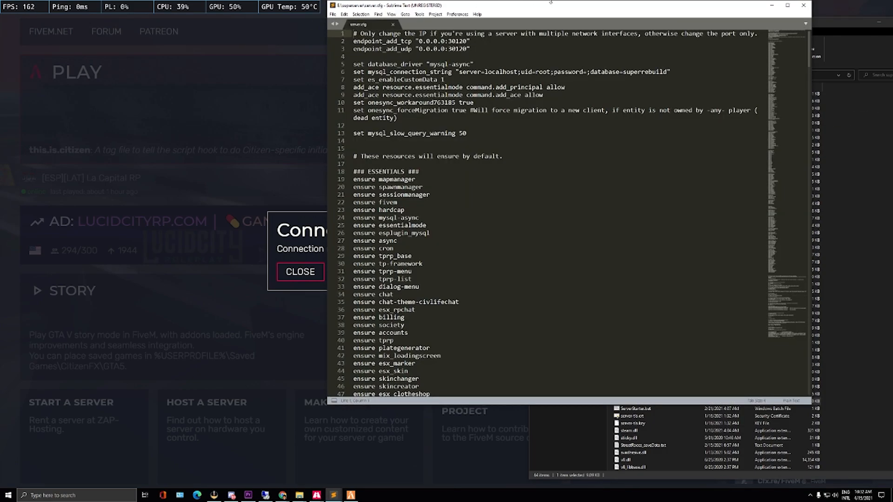
left_click(788, 5)
left_click(337, 460)
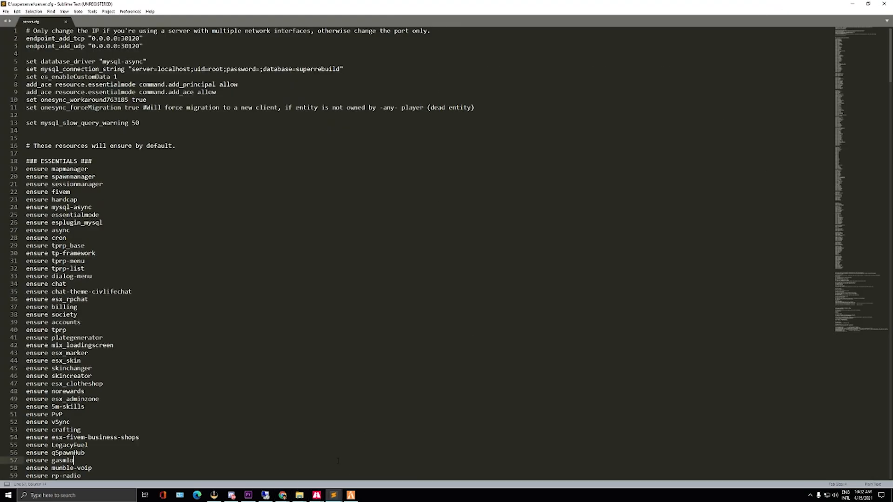
Step: Find the "ensure whitelist" line in server.cfg, comment it out with #, save the file, and minimize the editor
key("ctrl+f")
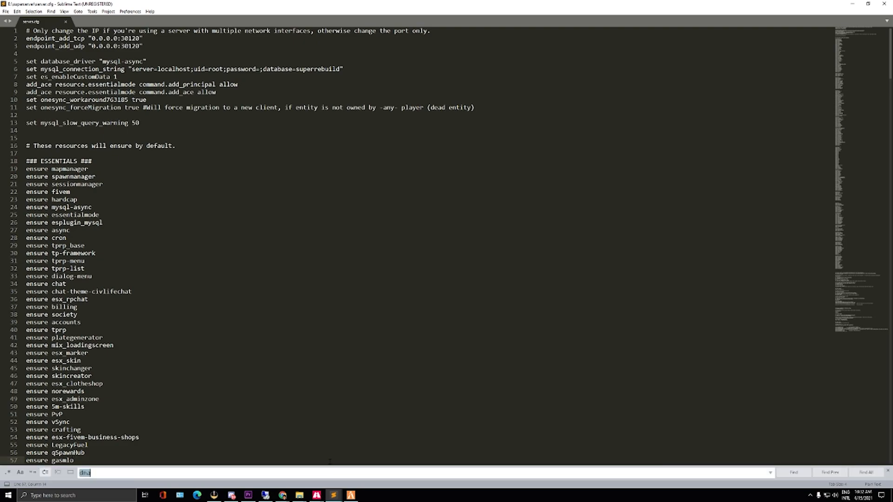
type("white")
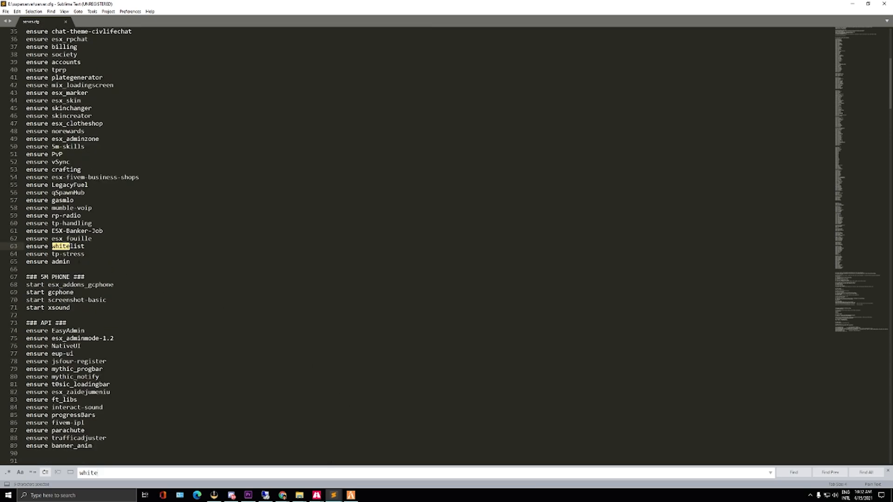
left_click_drag(52, 246, 93, 248)
left_click(33, 246)
key("Left")
key("Left")
type("#")
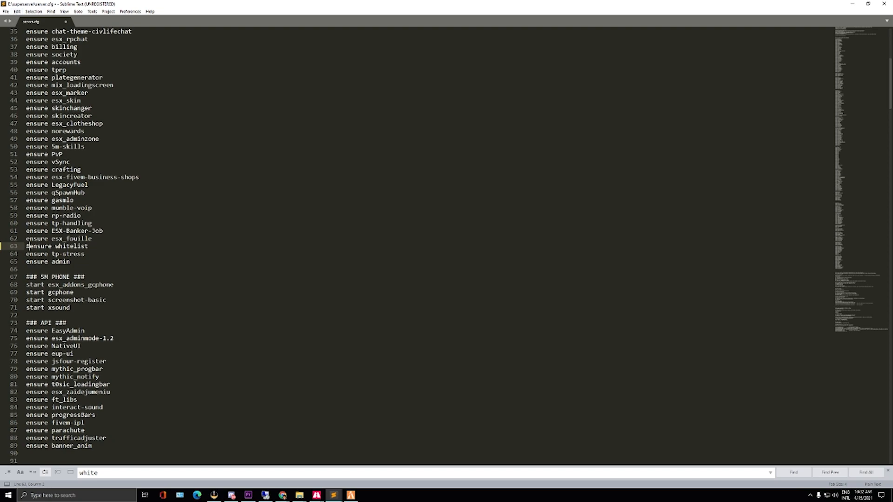
left_click(6, 12)
left_click(17, 65)
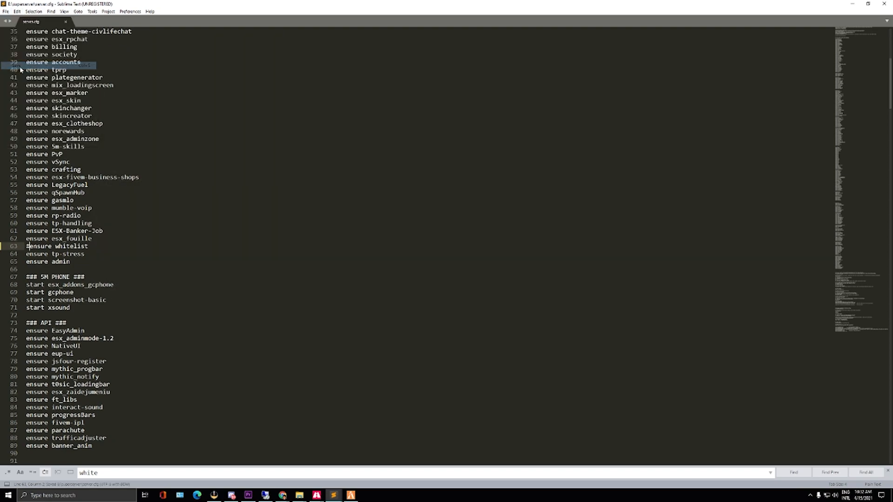
left_click(852, 4)
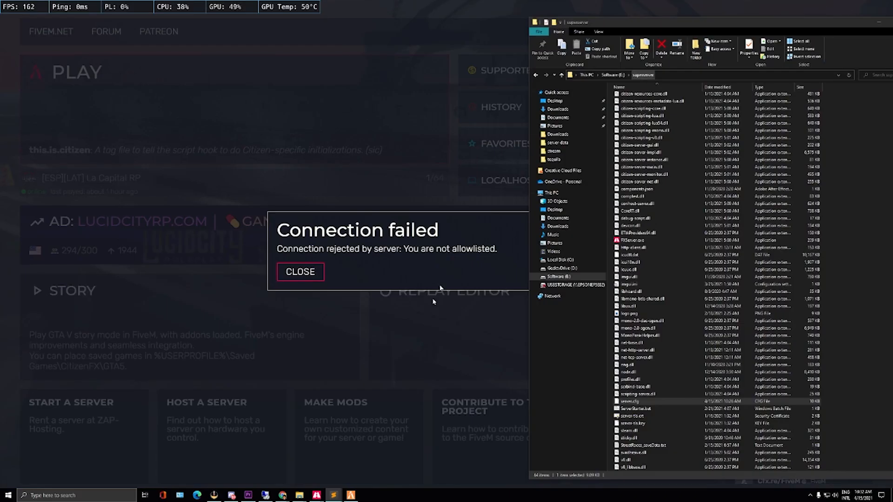
Step: Dismiss FiveM's connection error and open txAdmin at localhost:40120 in the browser
left_click(316, 274)
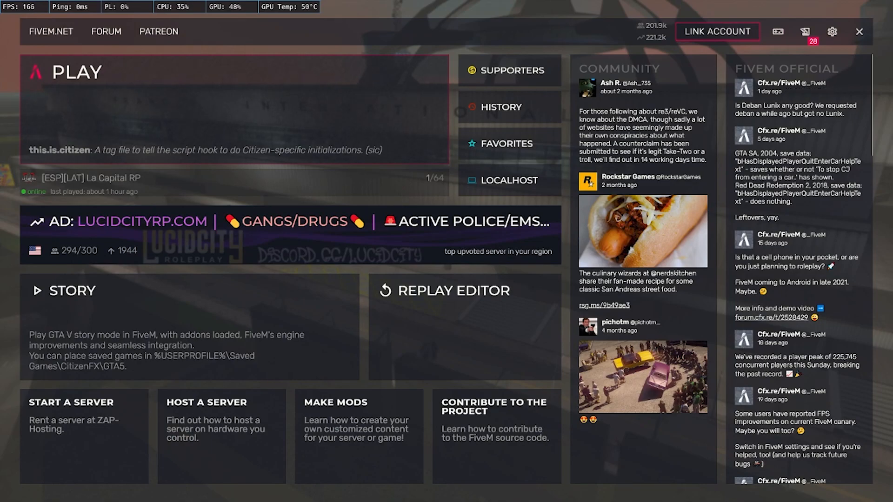
key("alt+Tab")
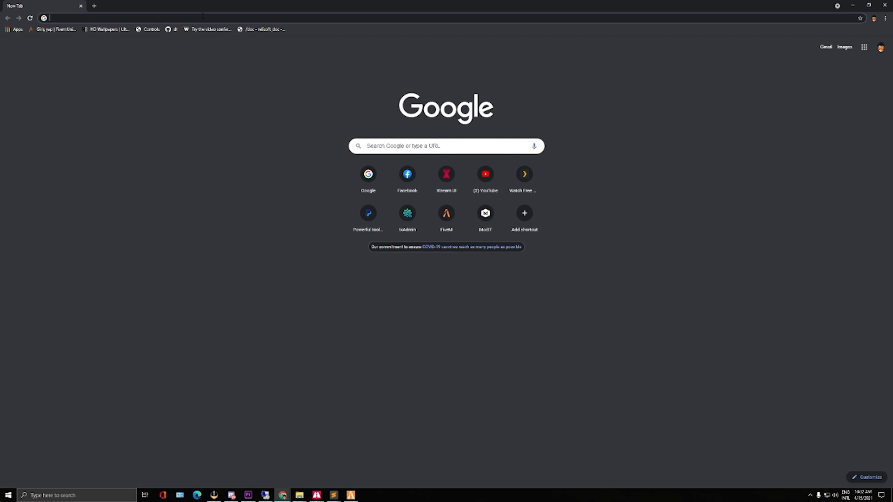
type("loca")
key("Right")
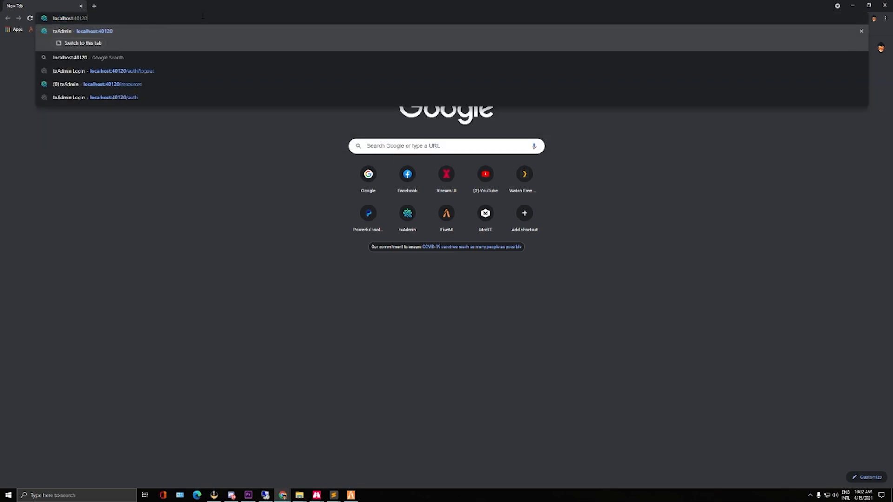
key("shift+Right")
key("shift+Right")
key("shift+Right")
key("shift+Right")
key("shift+Right")
key("Return")
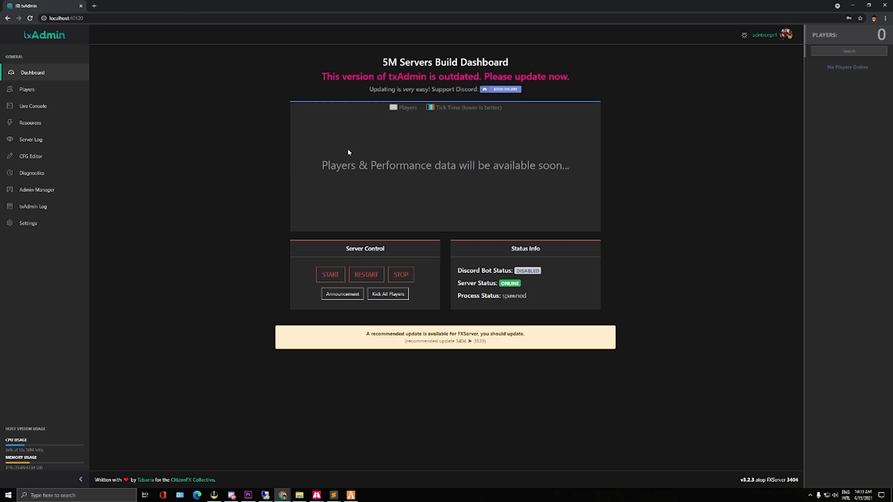
Step: Filter txAdmin's resources list by "whi" and stop the whitelist resource
left_click(30, 123)
left_click(303, 105)
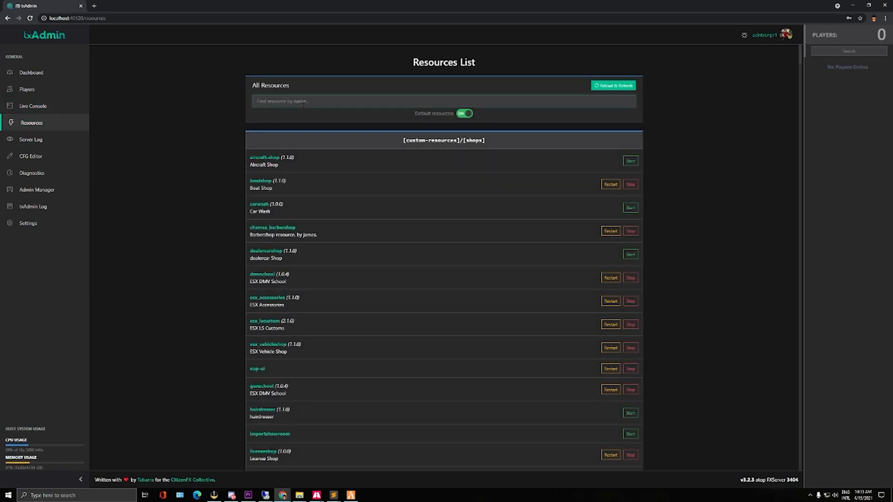
type("whi")
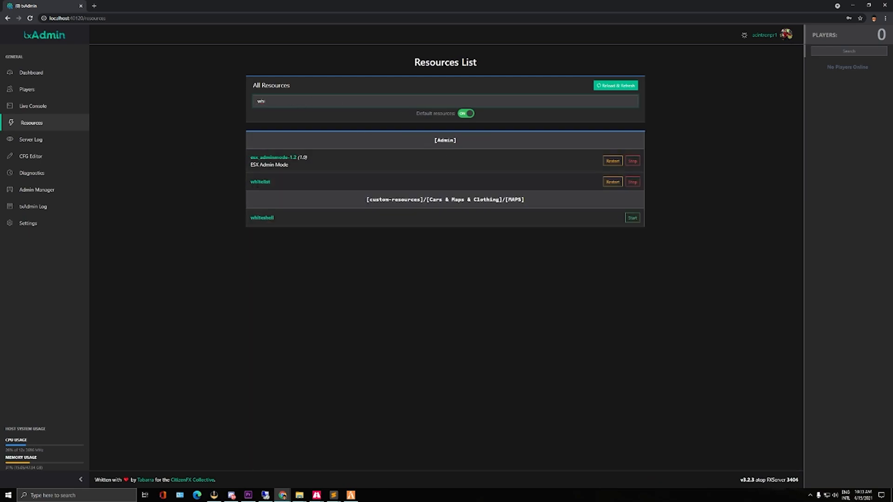
left_click(634, 184)
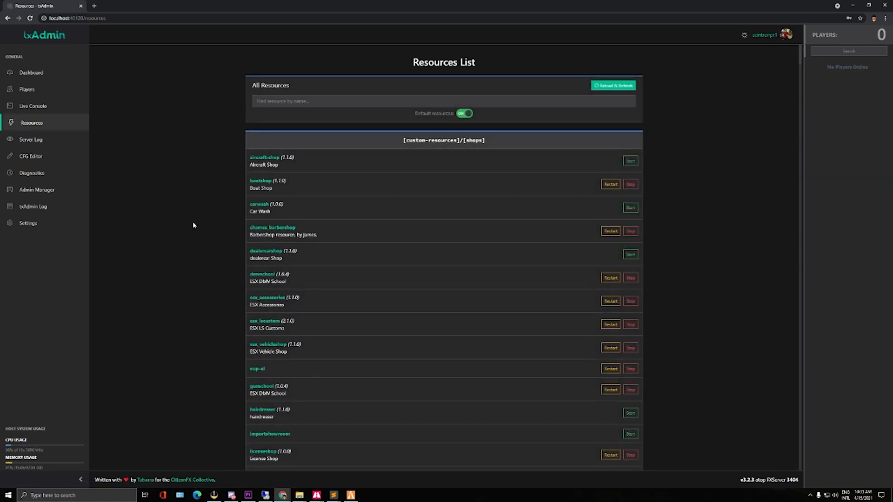
Step: Restart the server from the txAdmin dashboard and confirm the restart
left_click(40, 72)
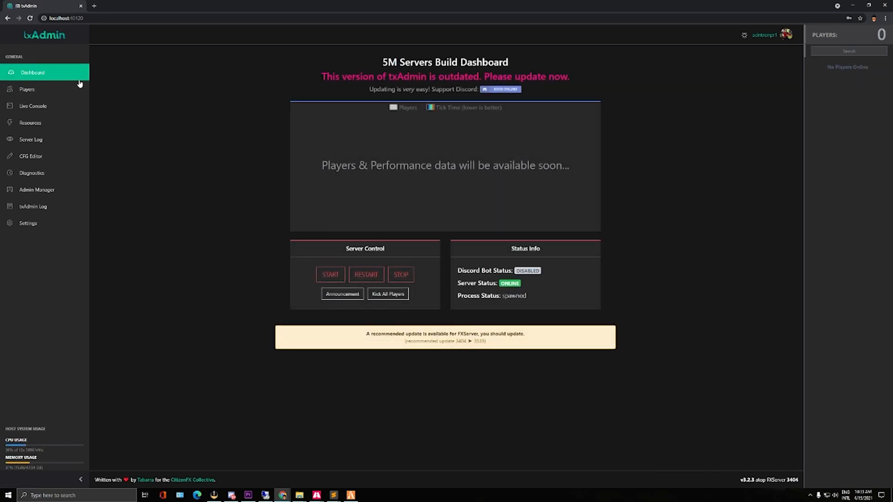
left_click(365, 276)
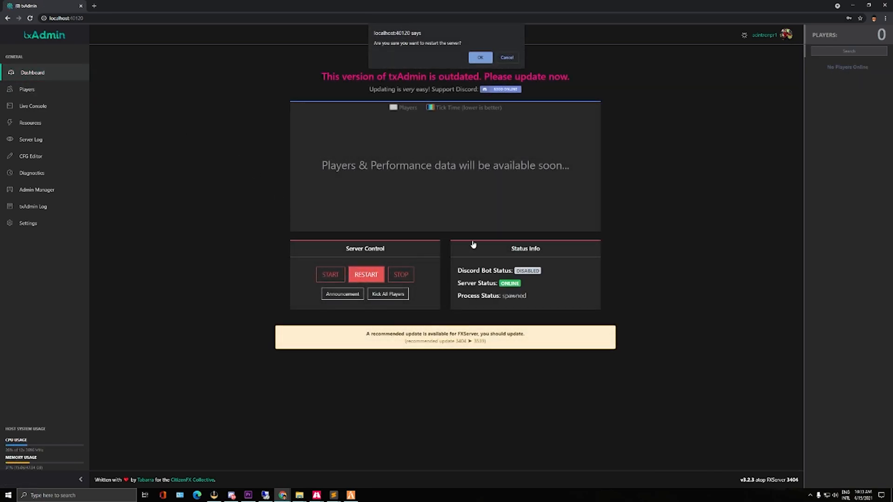
left_click(481, 58)
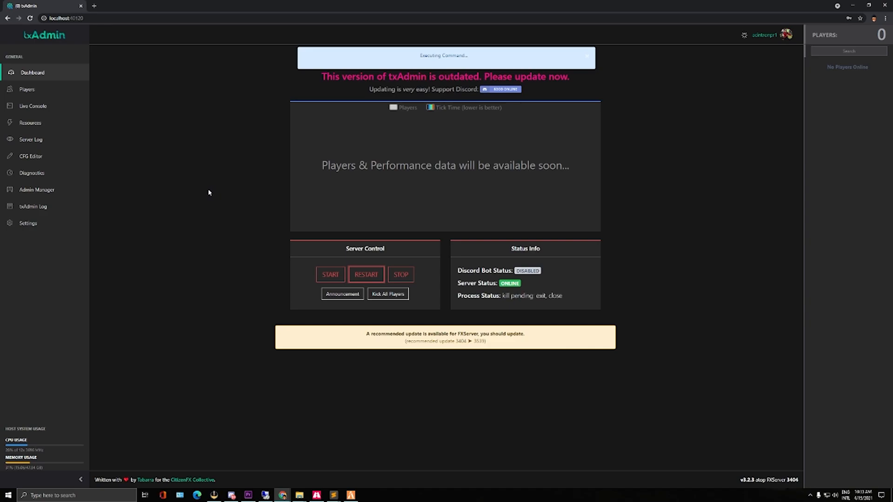
Step: Switch to FiveM and join the localhost server, muting the loading-screen music and continuing past the welcome screen
mouse_move(282, 495)
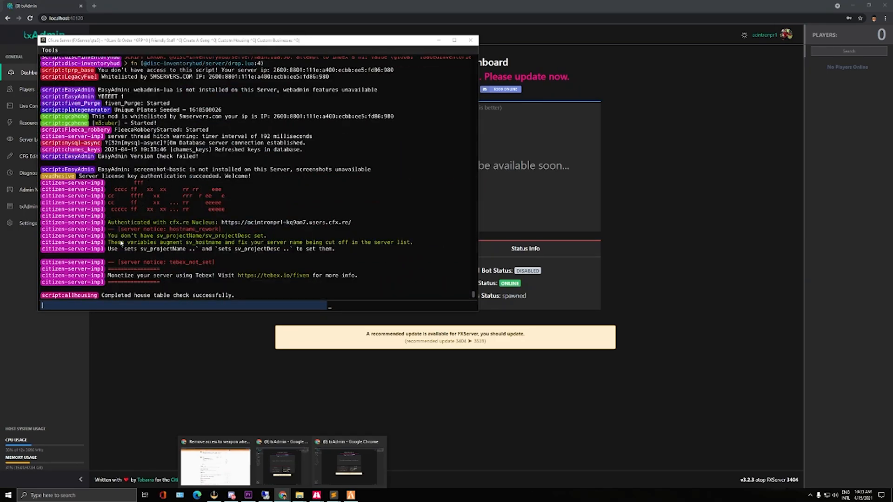
left_click(351, 496)
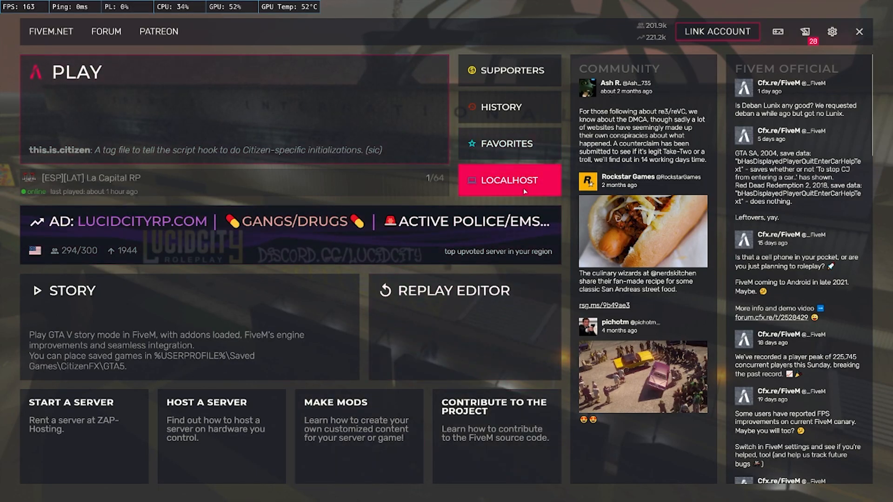
left_click(530, 189)
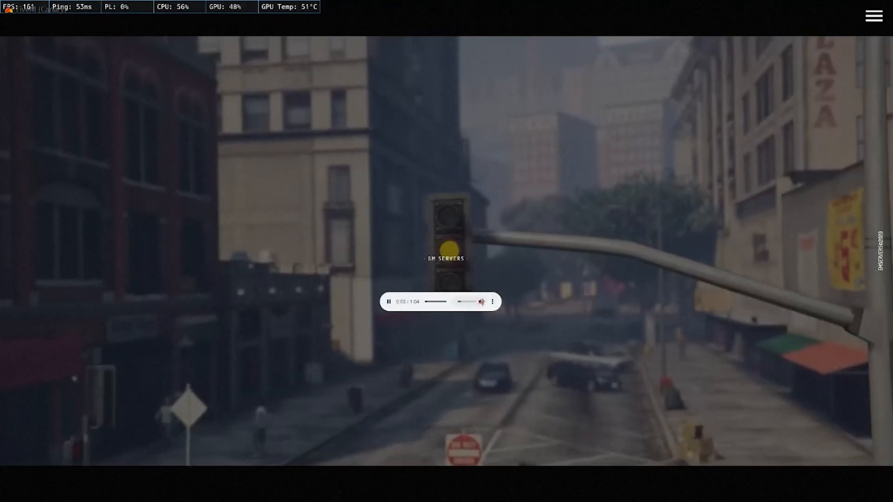
left_click(482, 302)
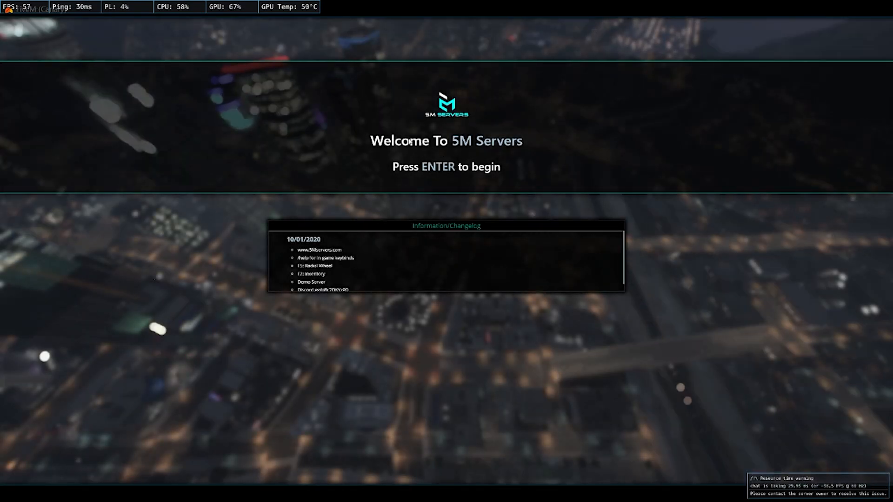
key("Return")
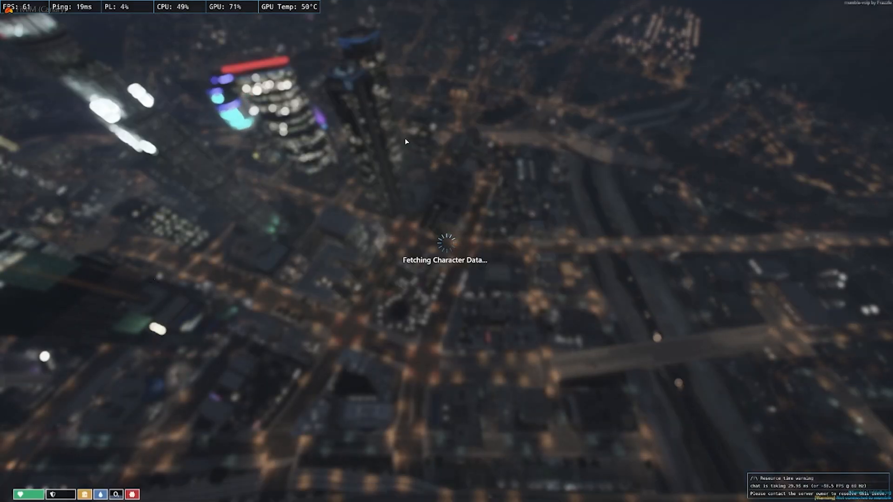
Step: Start a new character and fill in its first name, last name, height of 170 cm and date of birth
left_click(211, 254)
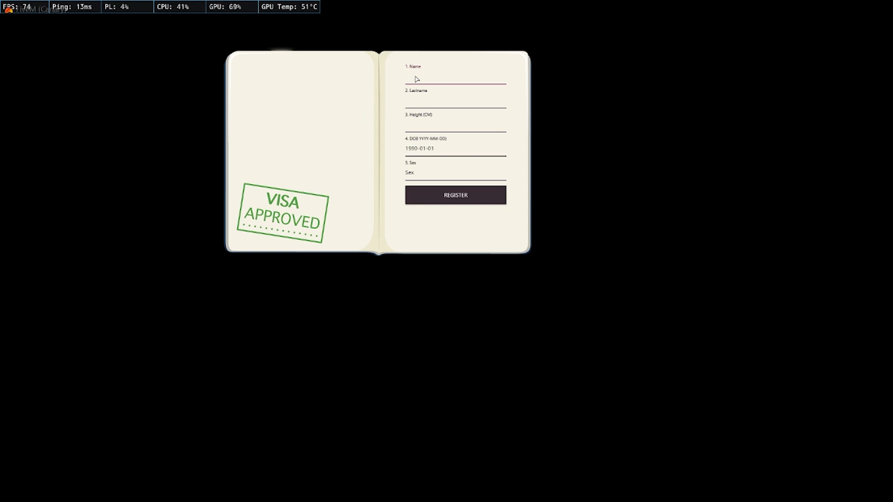
type("Puye")
left_click(442, 143)
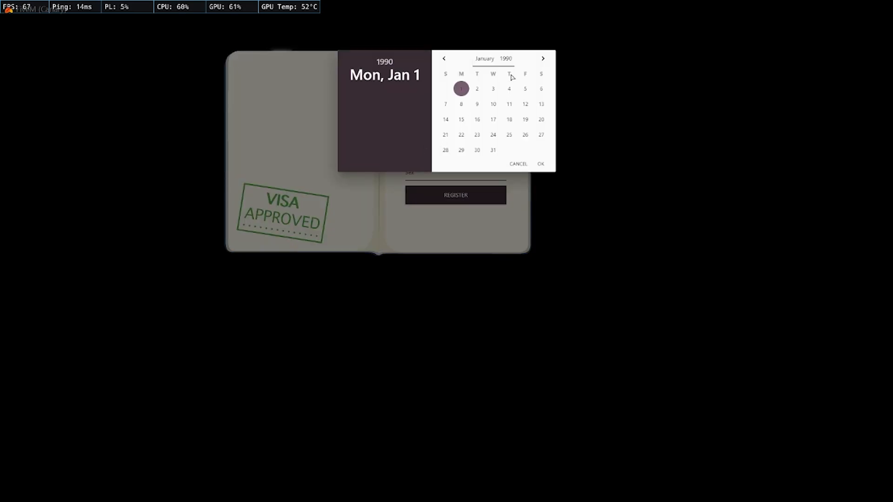
left_click(503, 58)
scroll(510, 50, "up", 2)
left_click(517, 24)
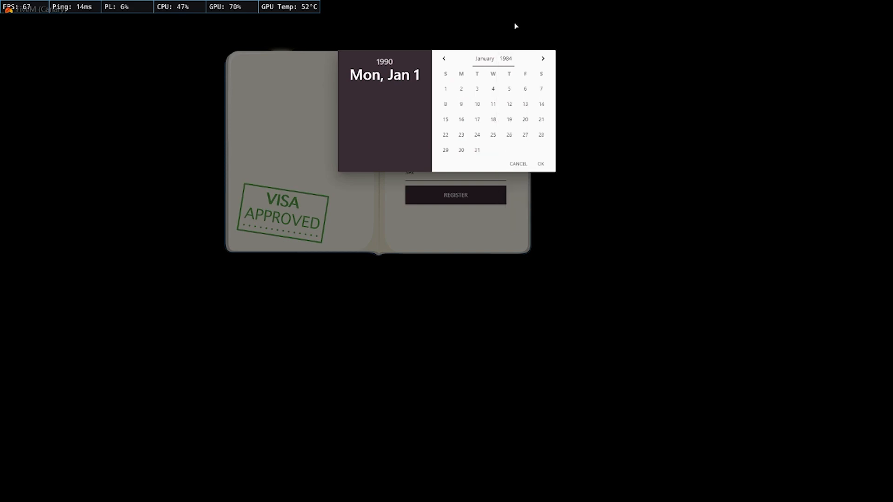
left_click(477, 104)
left_click(540, 164)
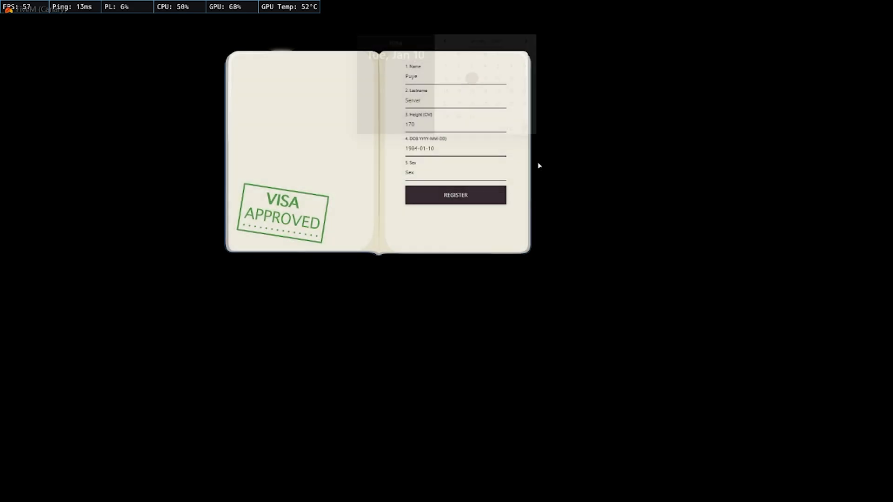
Step: Set the character's sex to Male and submit the registration
left_click(409, 173)
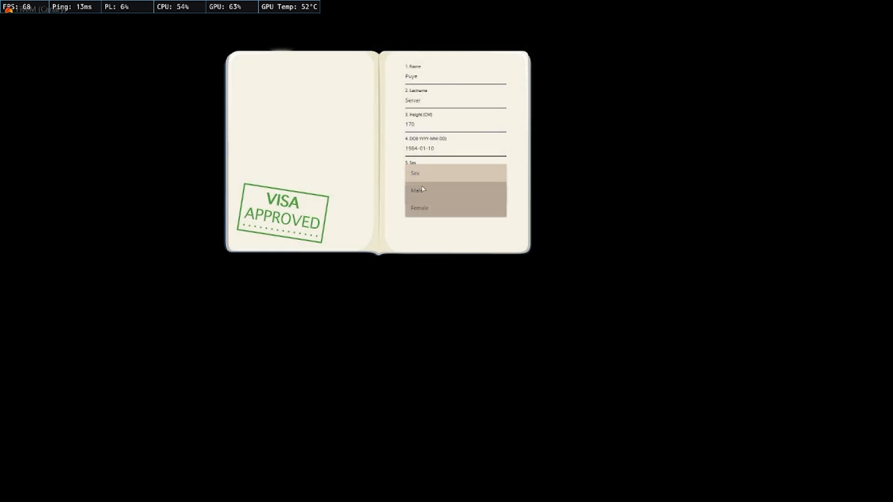
left_click(424, 188)
left_click(456, 196)
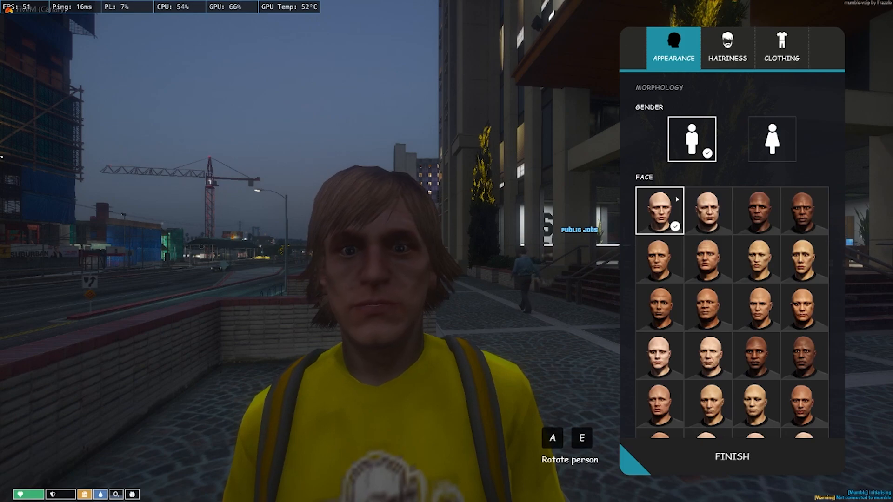
Step: Choose the third face in the third row for the character, then finish and confirm the appearance
left_click(708, 210)
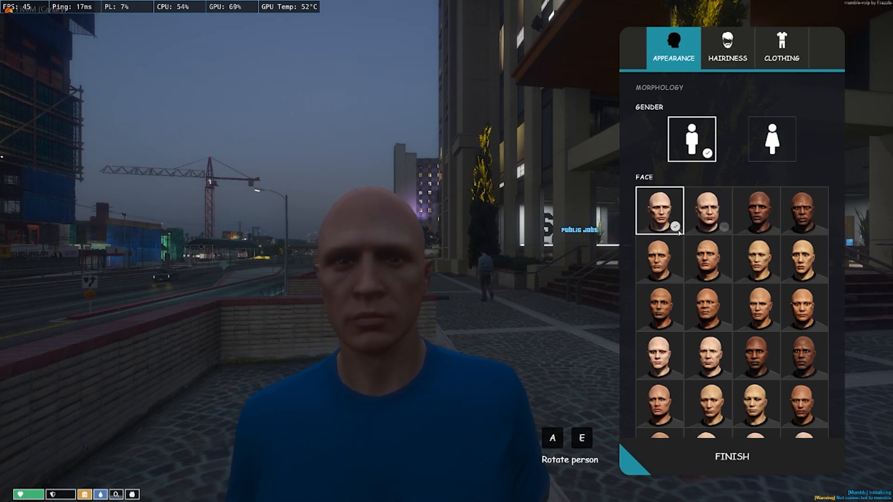
left_click(756, 306)
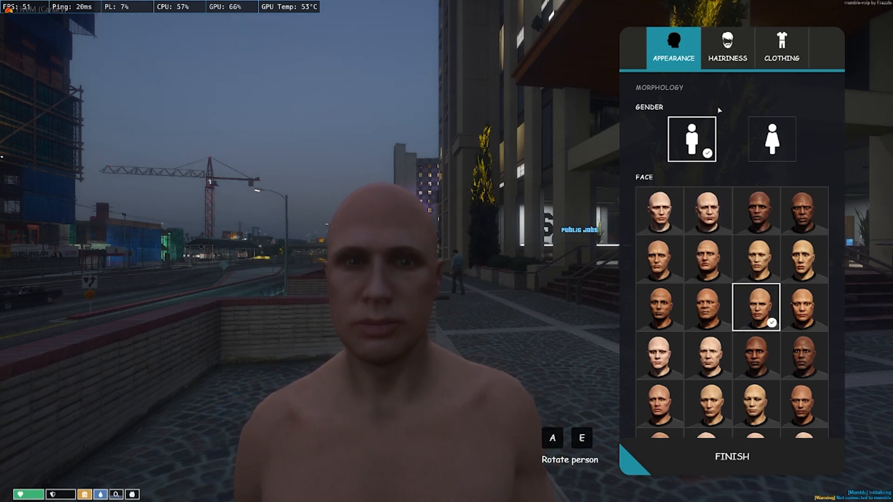
left_click(760, 473)
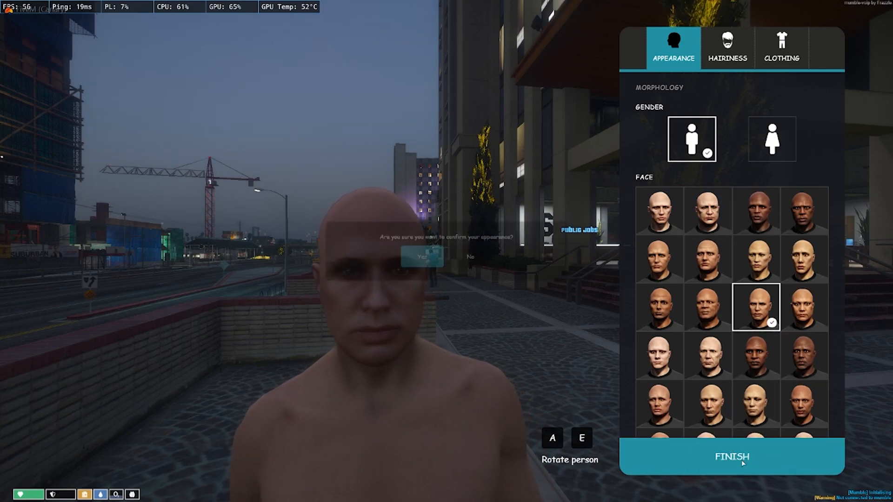
left_click(422, 257)
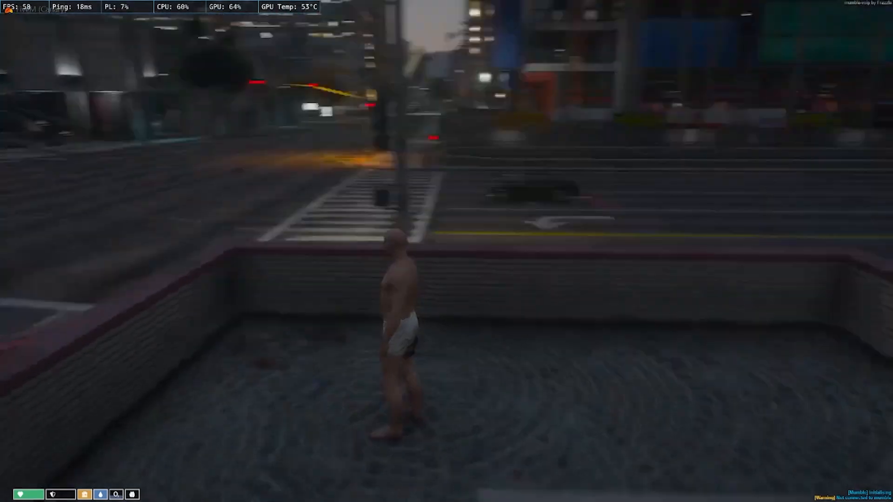
Step: Walk the character around the spawn plaza and look over the in-game city map
key("w")
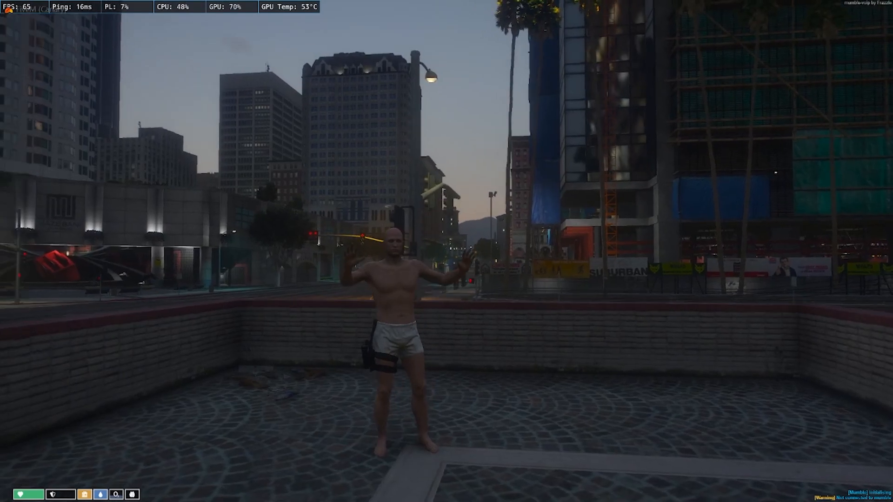
key("w")
key("s")
key("a")
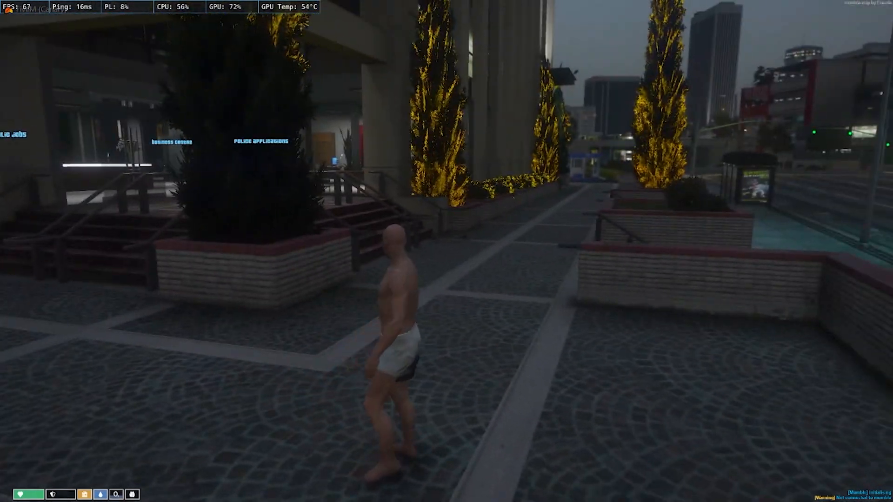
key("Escape")
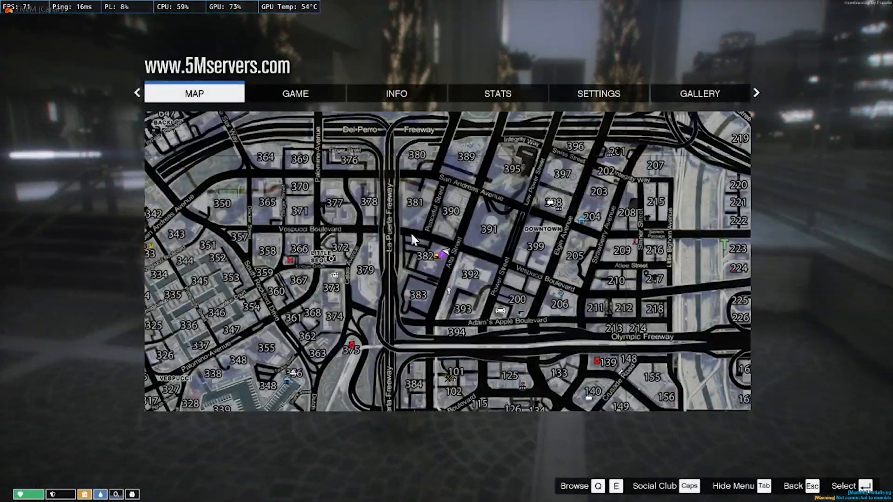
left_click(412, 235)
scroll(428, 239, "up", 3)
key("Escape")
key("Escape")
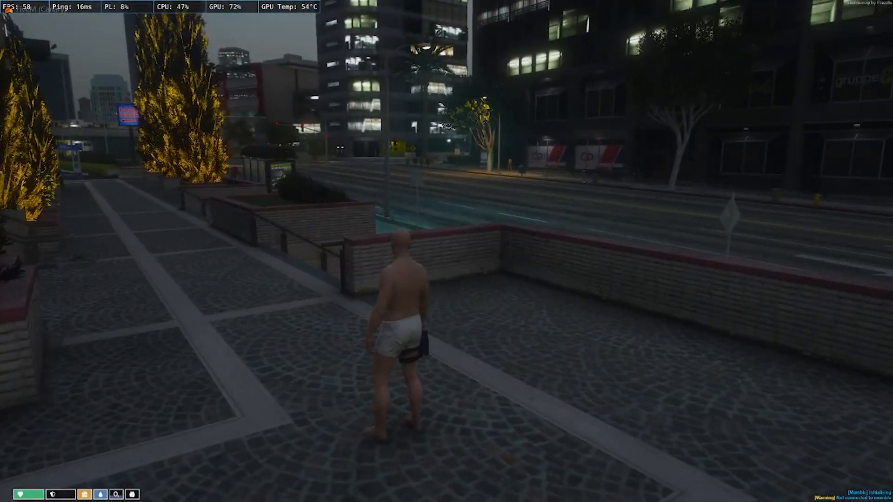
Step: Exit FiveM and open the FXServerTest session in HeidiSQL
key("alt+F4")
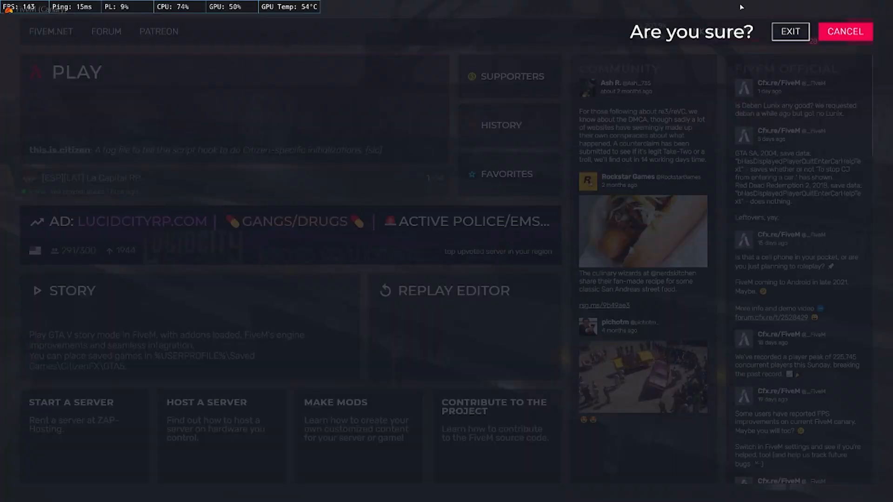
left_click(793, 29)
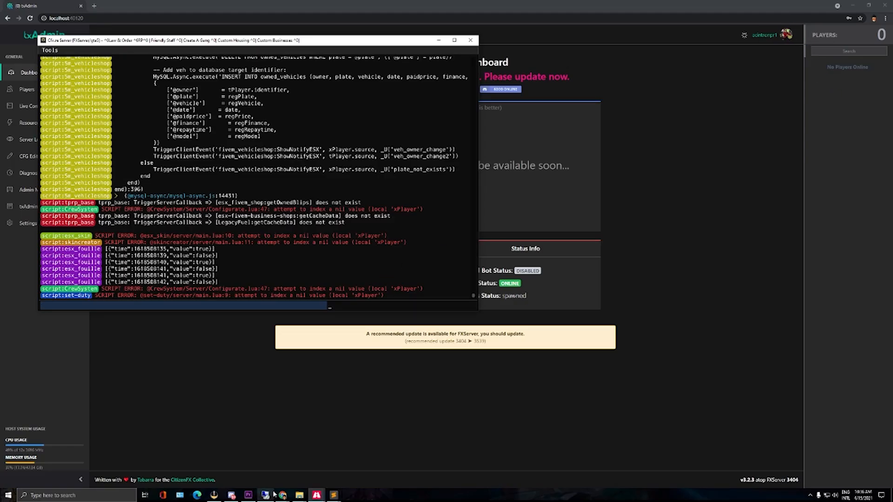
left_click(112, 495)
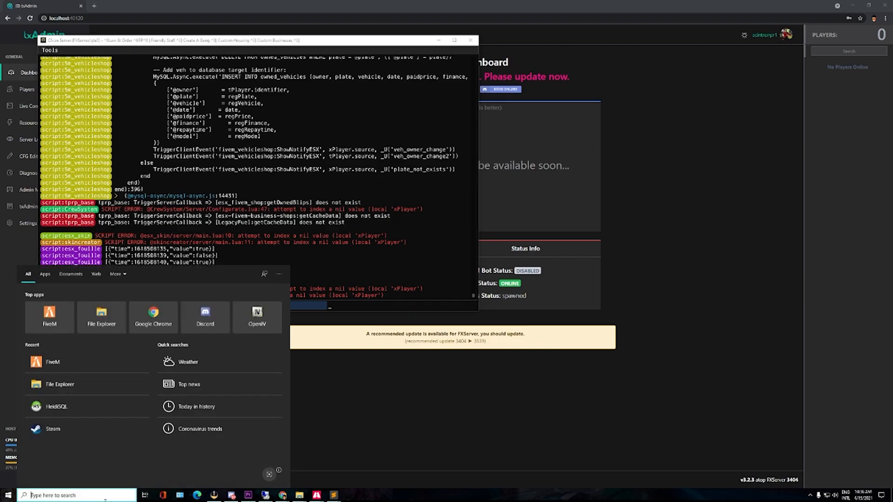
type("h")
left_click(79, 298)
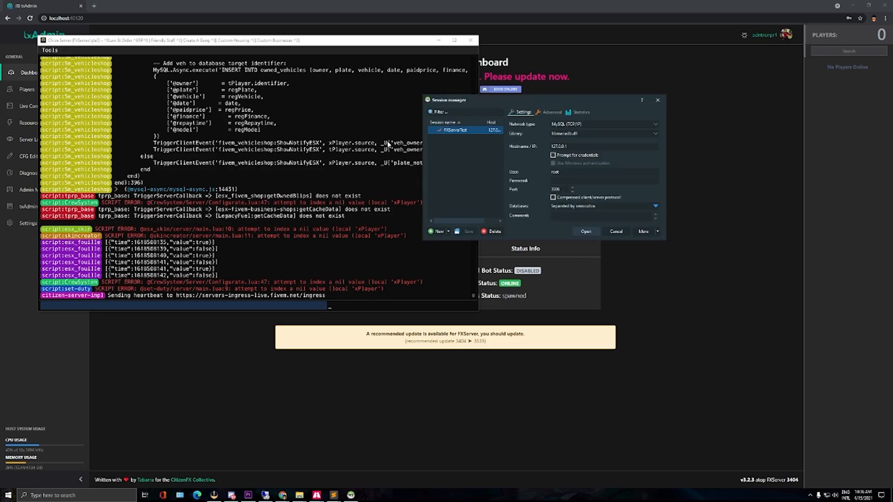
double_click(442, 131)
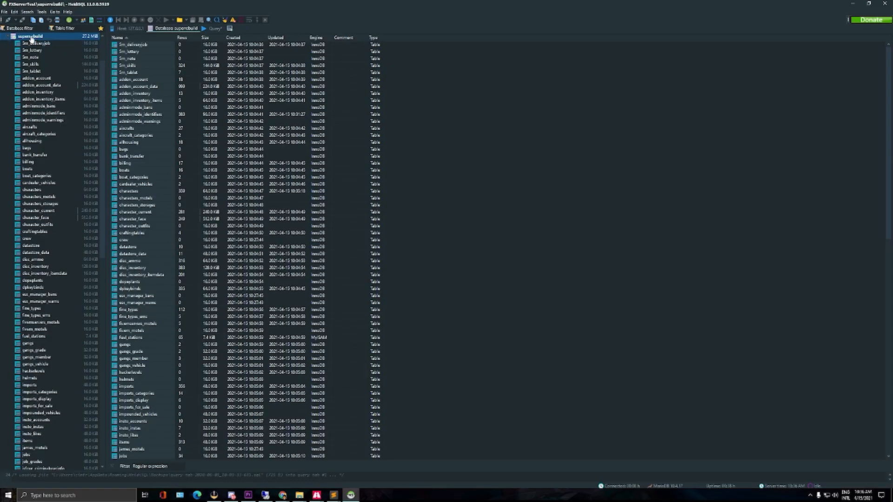
Step: Refresh the database tree and open the data of the users table in the superrebuild database
left_click(68, 20)
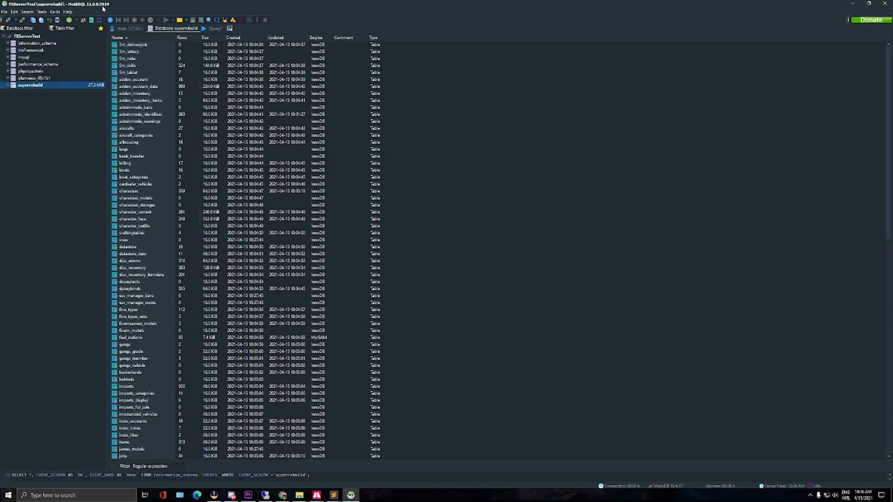
left_click(7, 85)
scroll(88, 204, "down", 5)
scroll(88, 204, "down", 3)
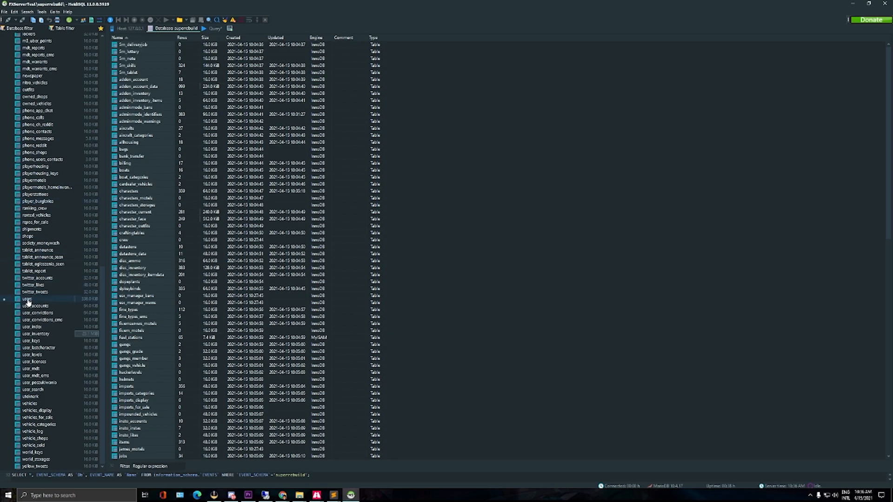
left_click(27, 299)
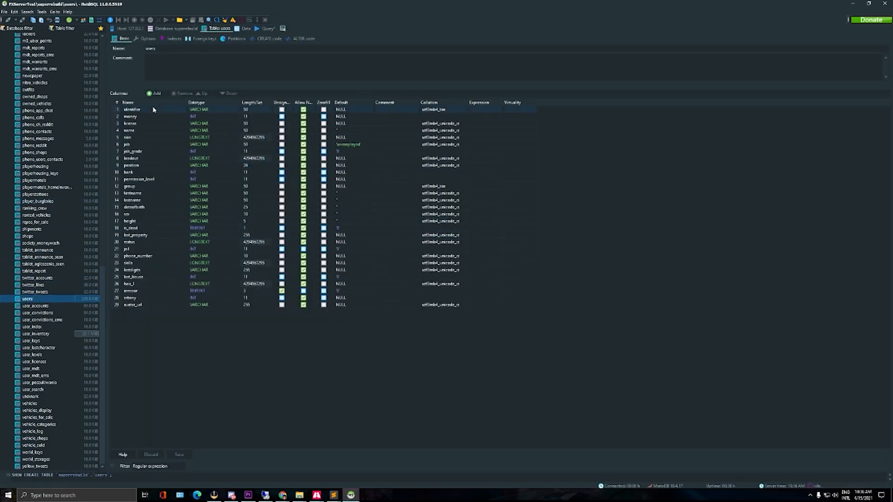
left_click(243, 28)
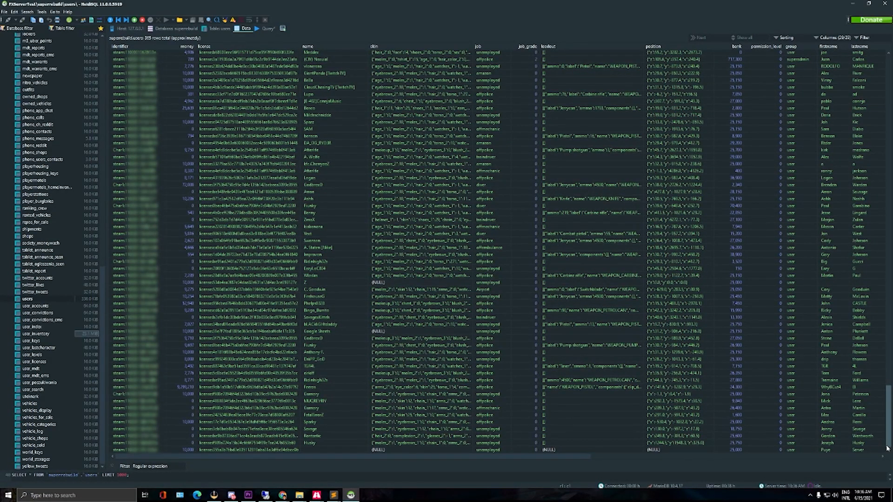
Step: Set the group of the newly registered character's row at the end of the users table to superadmin
left_click(135, 450)
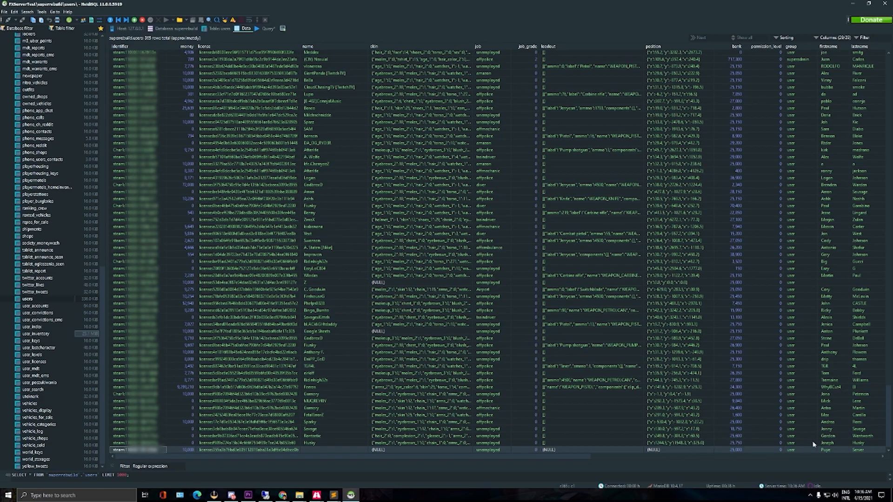
left_click(796, 449)
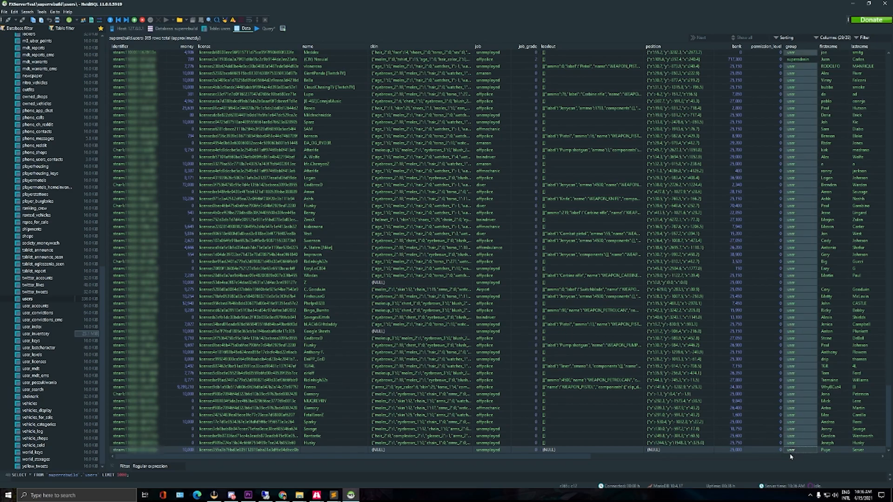
left_click(791, 451)
left_click(795, 417)
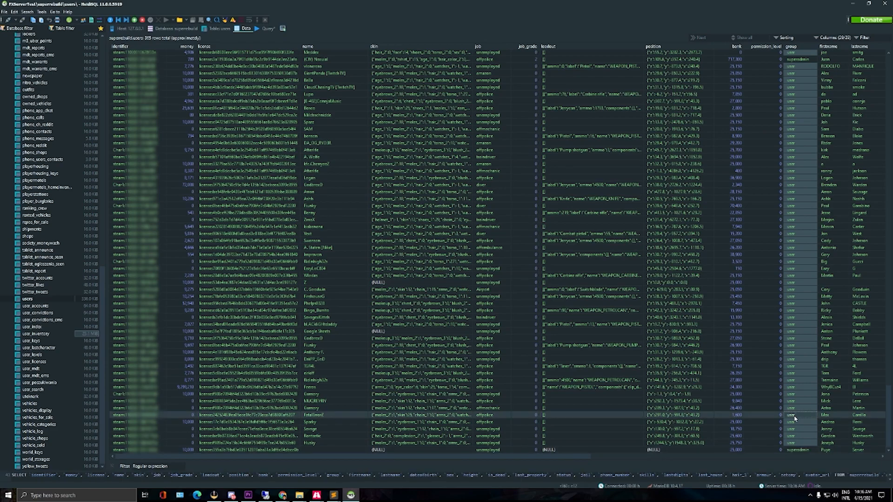
left_click(801, 451)
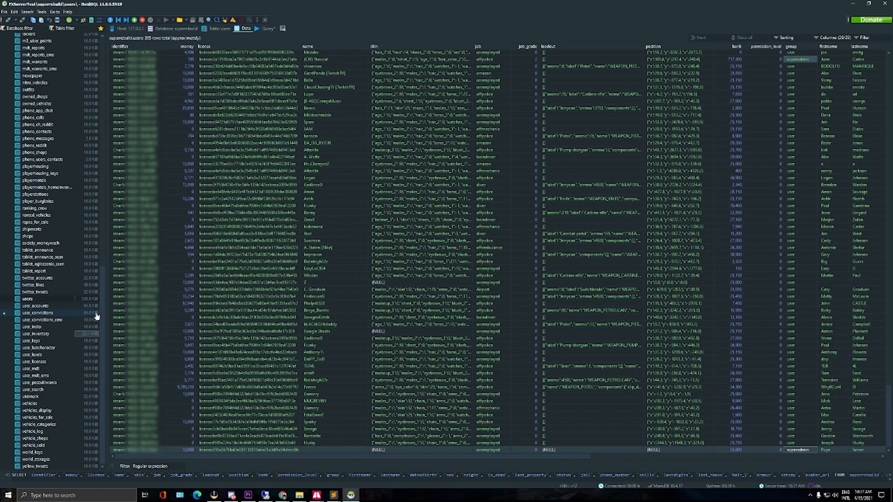
left_click(24, 299)
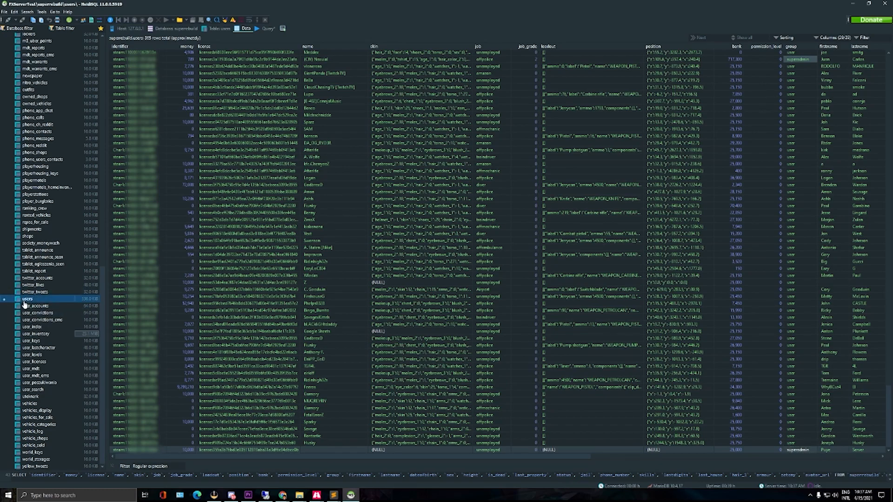